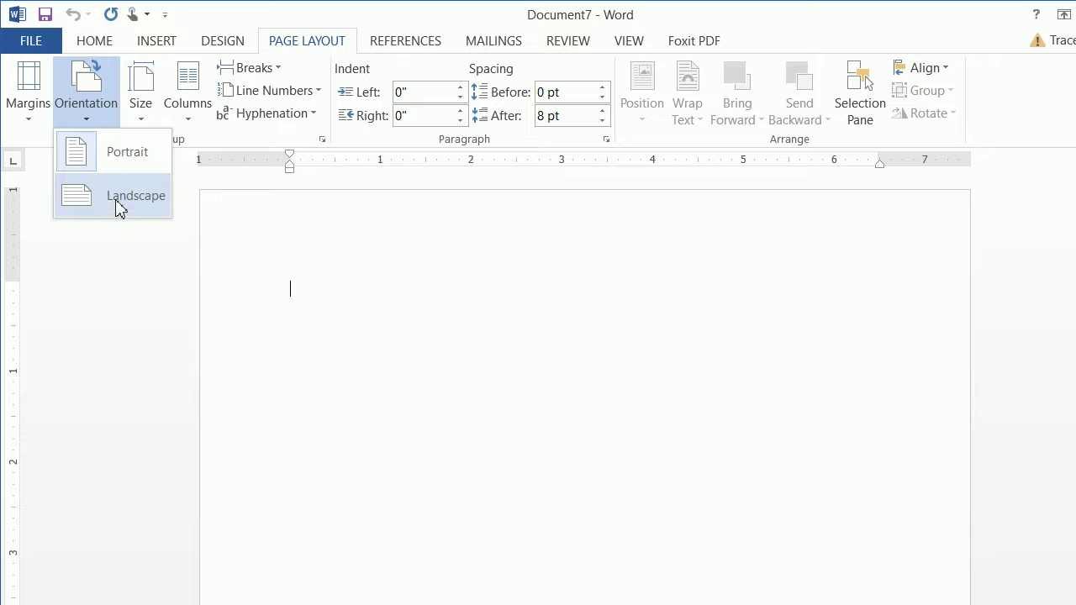
# Step: Set the page orientation to landscape and insert a 1-inch square rectangle at the page's upper-left margin corner
pyautogui.click(118, 204)
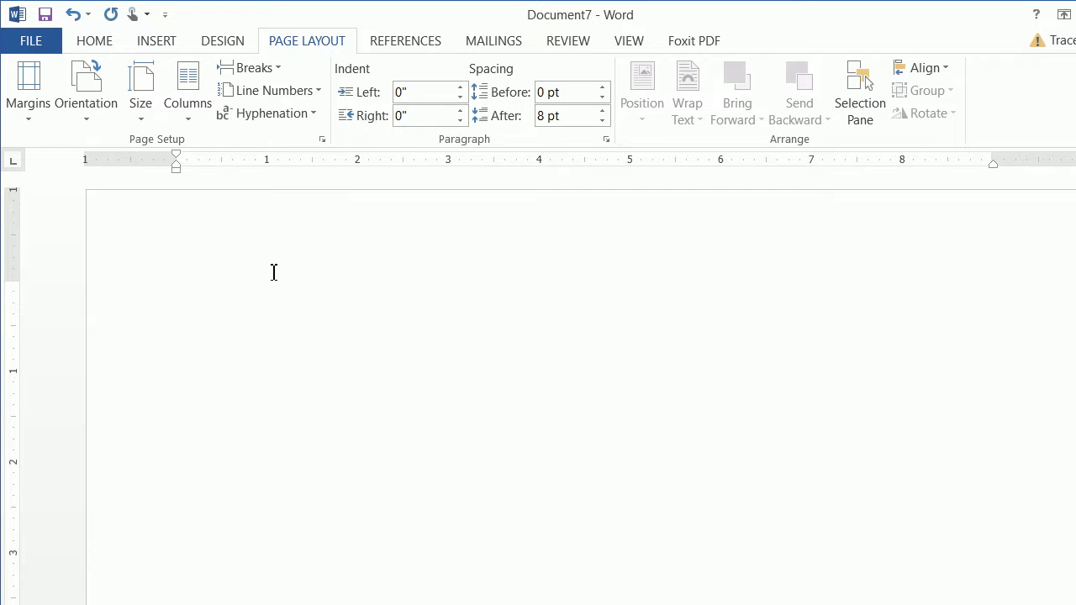
pyautogui.click(155, 39)
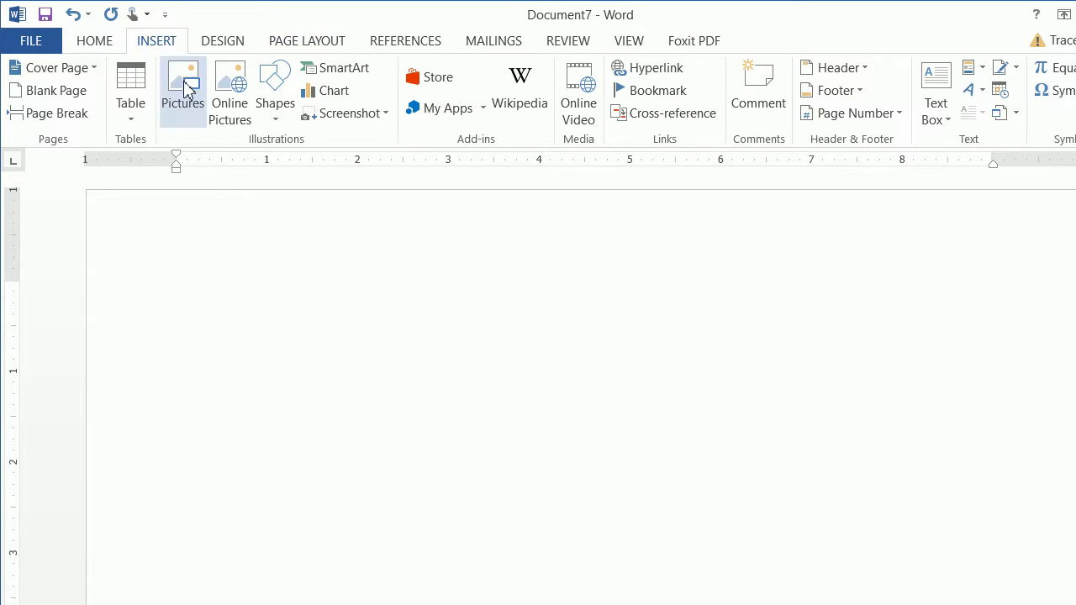
pyautogui.click(277, 101)
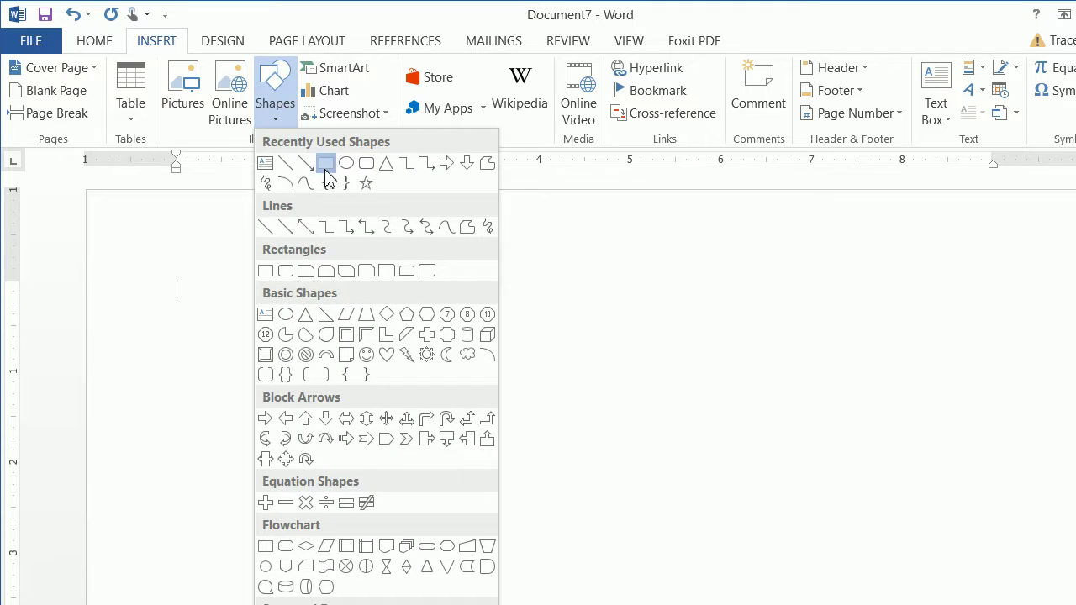
pyautogui.click(325, 169)
pyautogui.click(180, 288)
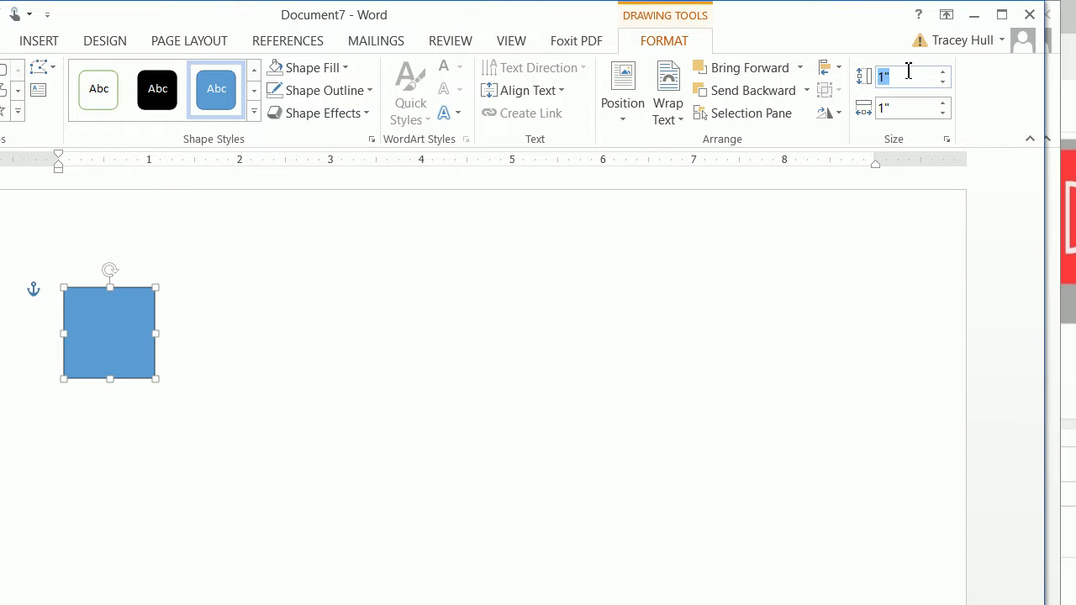
# Step: Resize the rectangle to 5 inches high and 7 inches wide
pyautogui.click(1024, 76)
pyautogui.write('5')
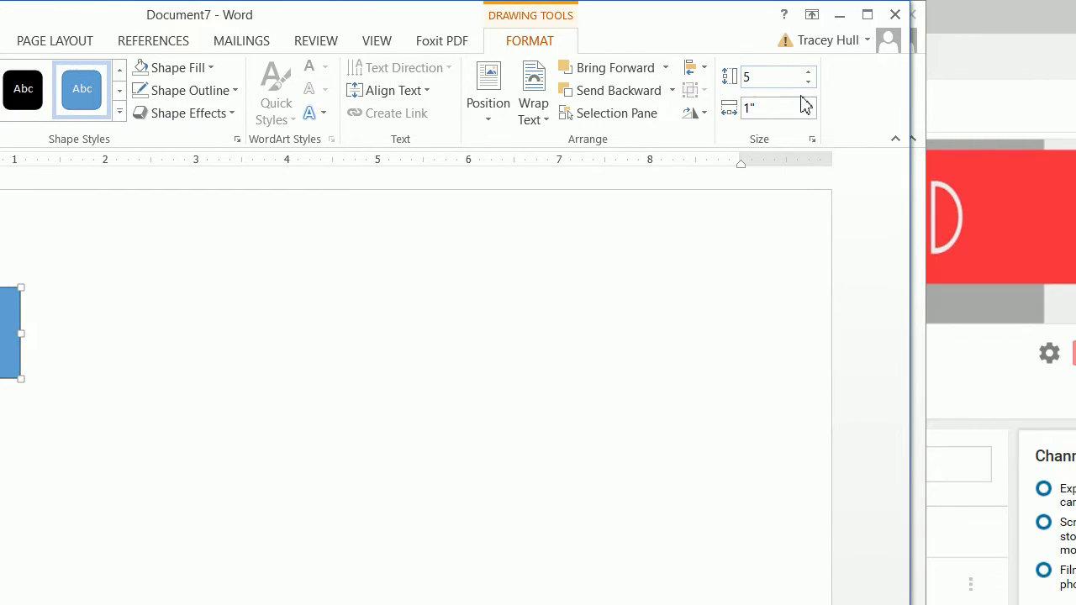
pyautogui.press('Tab')
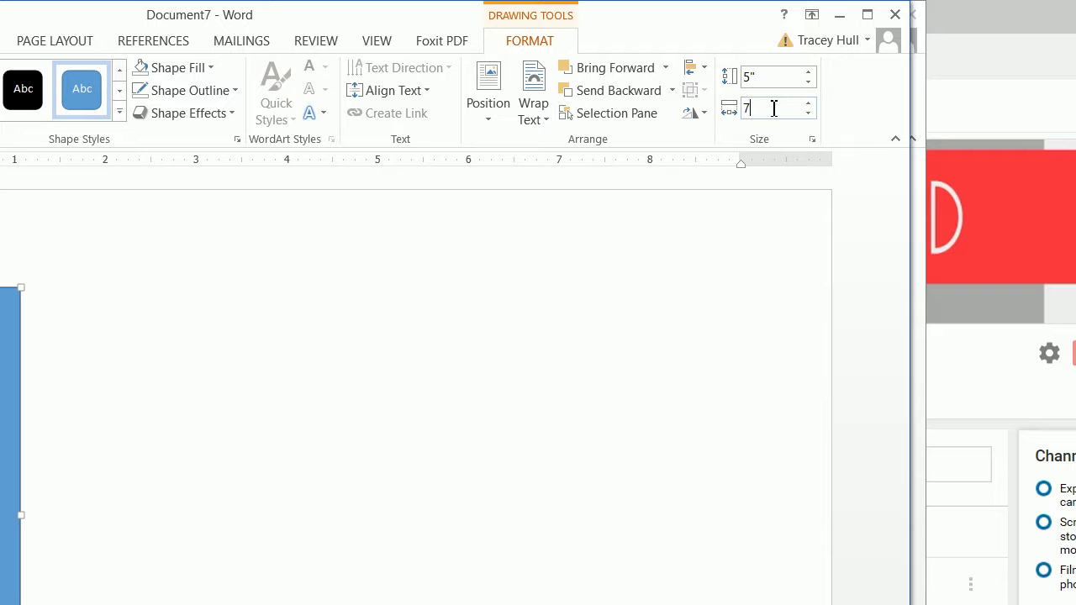
pyautogui.press('Return')
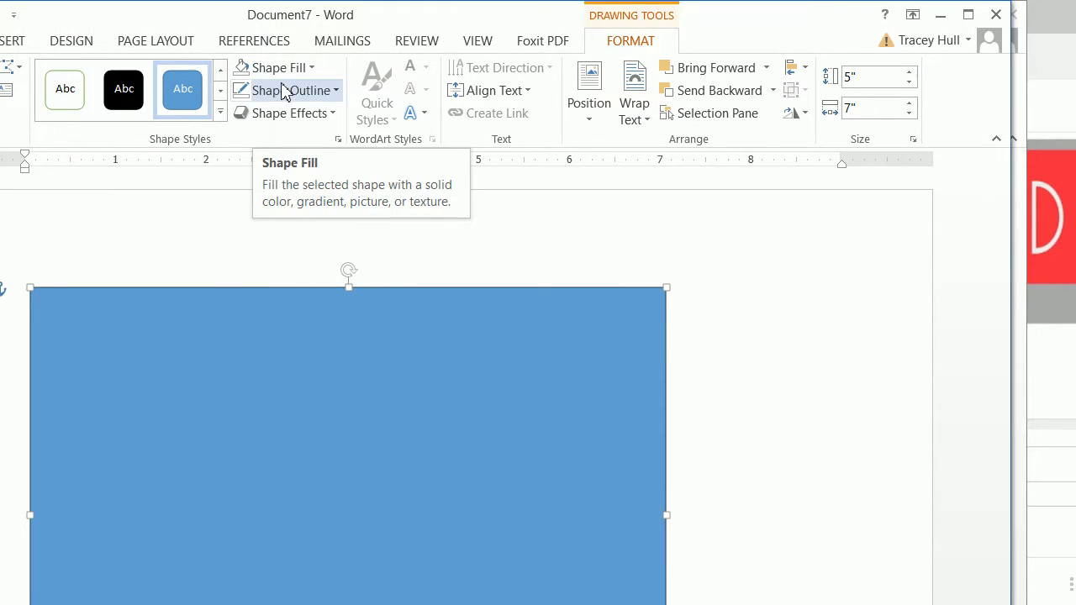
# Step: Give the rectangle a black outline with a weight of 6 pt
pyautogui.click(284, 90)
pyautogui.click(274, 136)
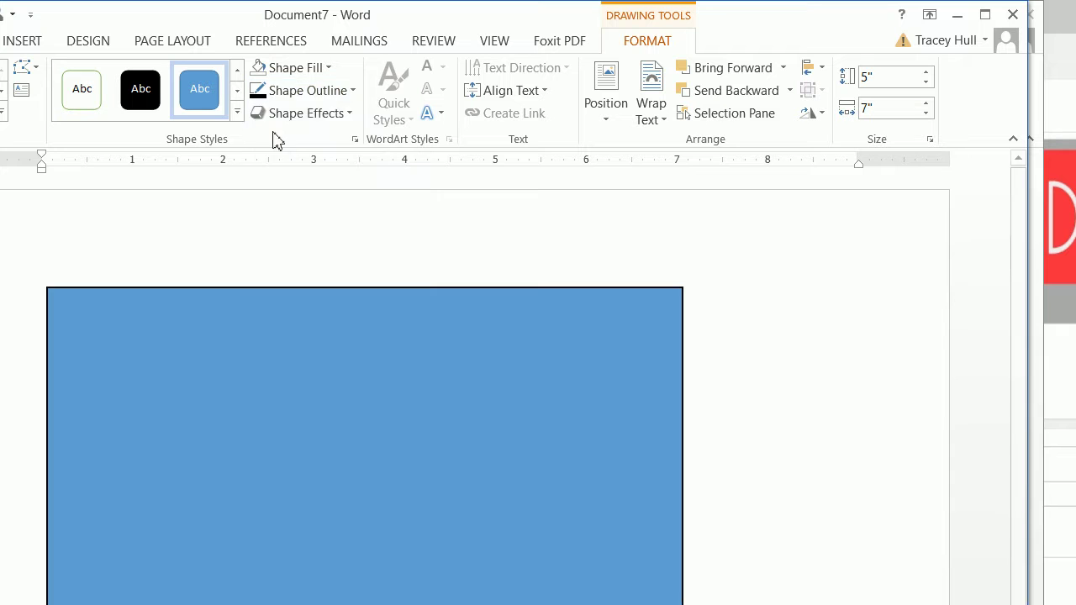
pyautogui.click(290, 90)
pyautogui.moveTo(304, 321)
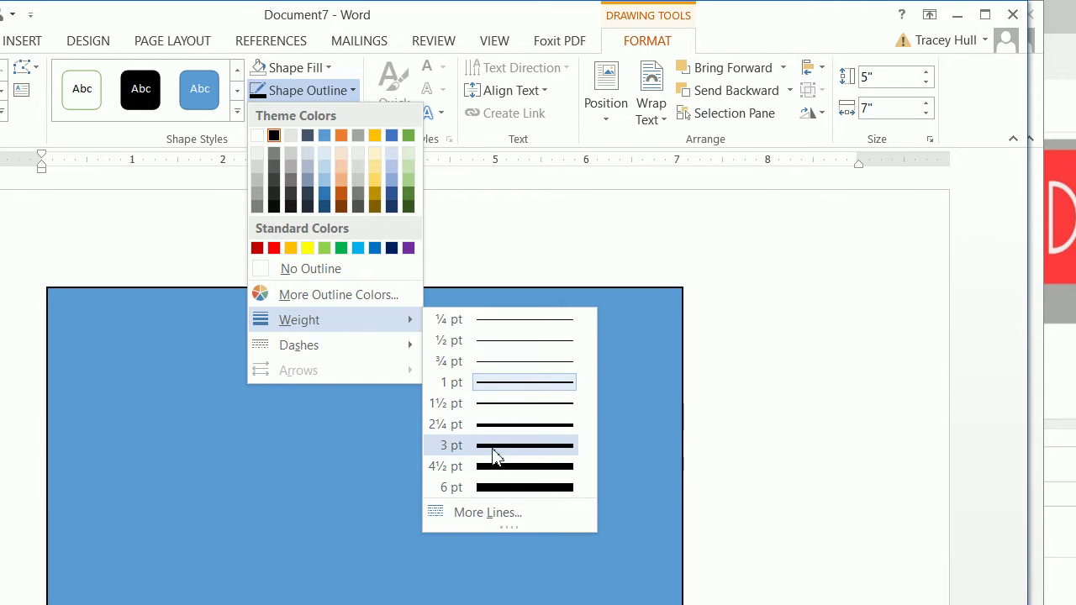
pyautogui.click(493, 488)
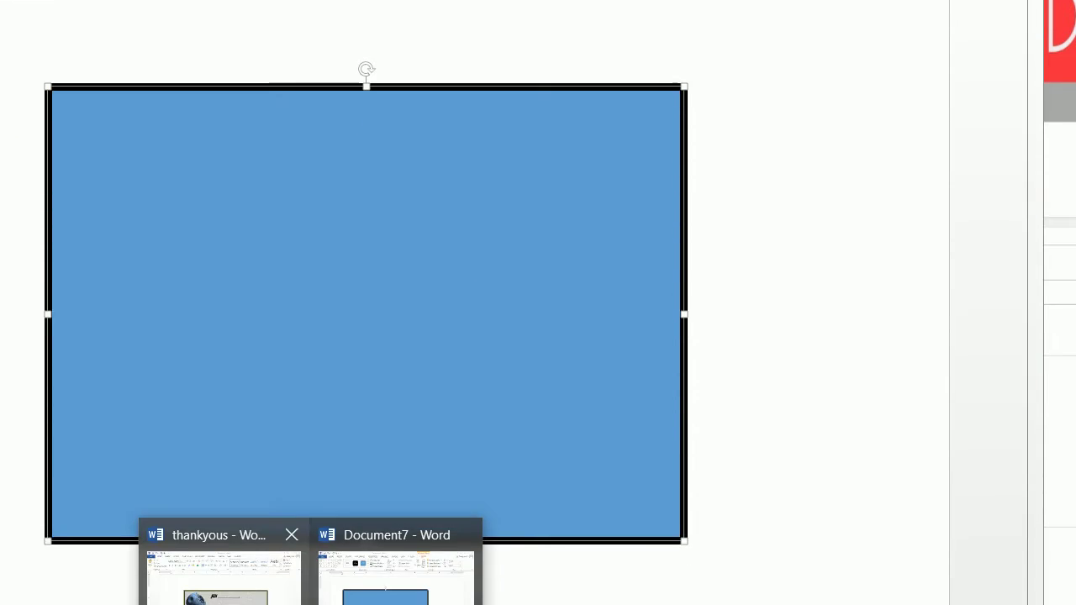
# Step: View the sample card in the thankyous document, and open google.com in the Edge browser
pyautogui.click(216, 576)
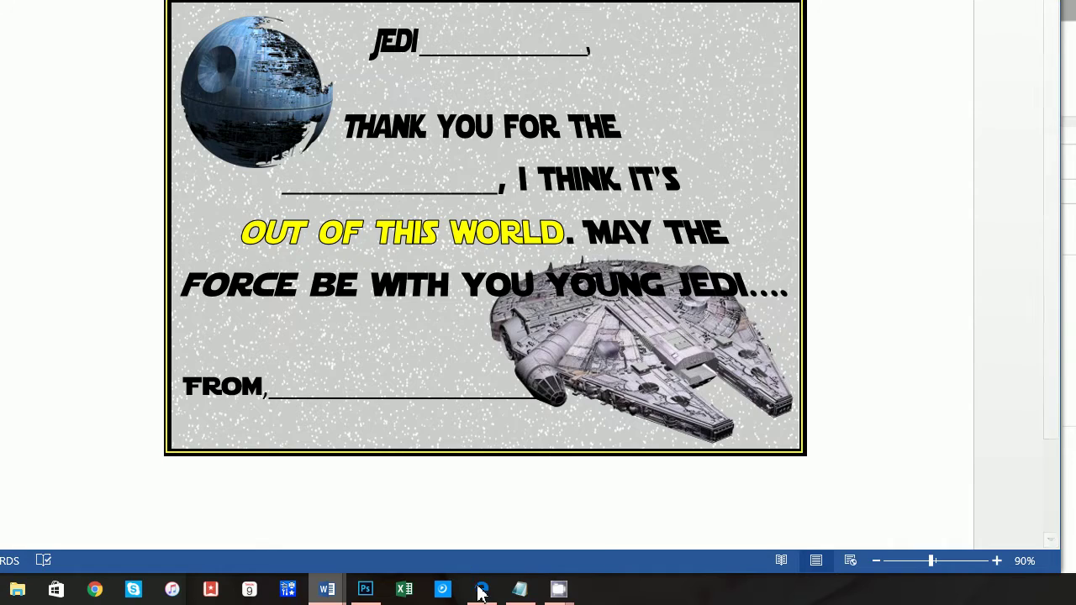
pyautogui.click(482, 588)
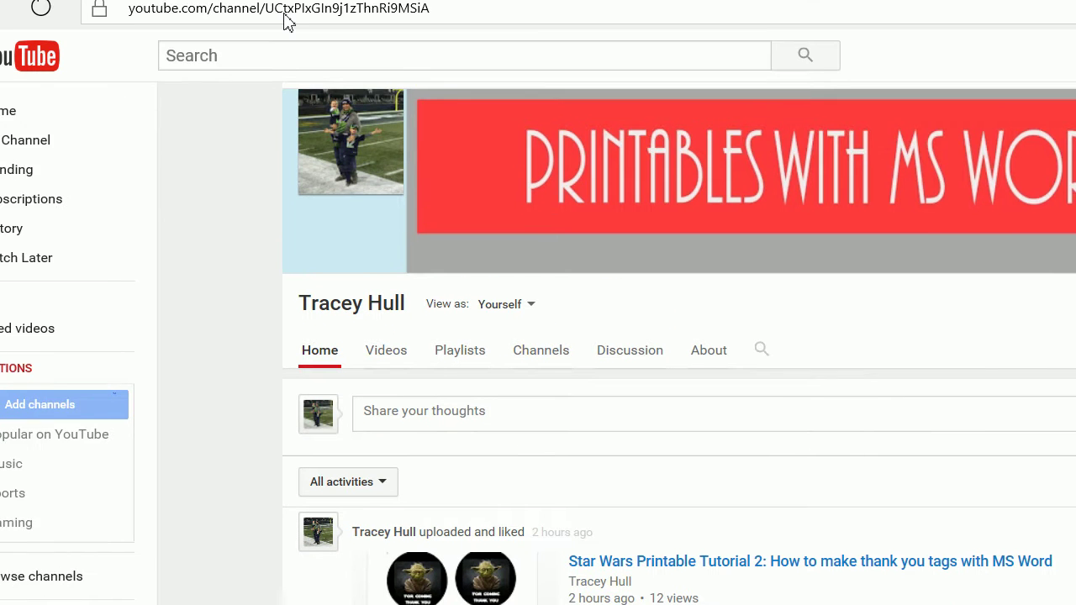
pyautogui.click(284, 65)
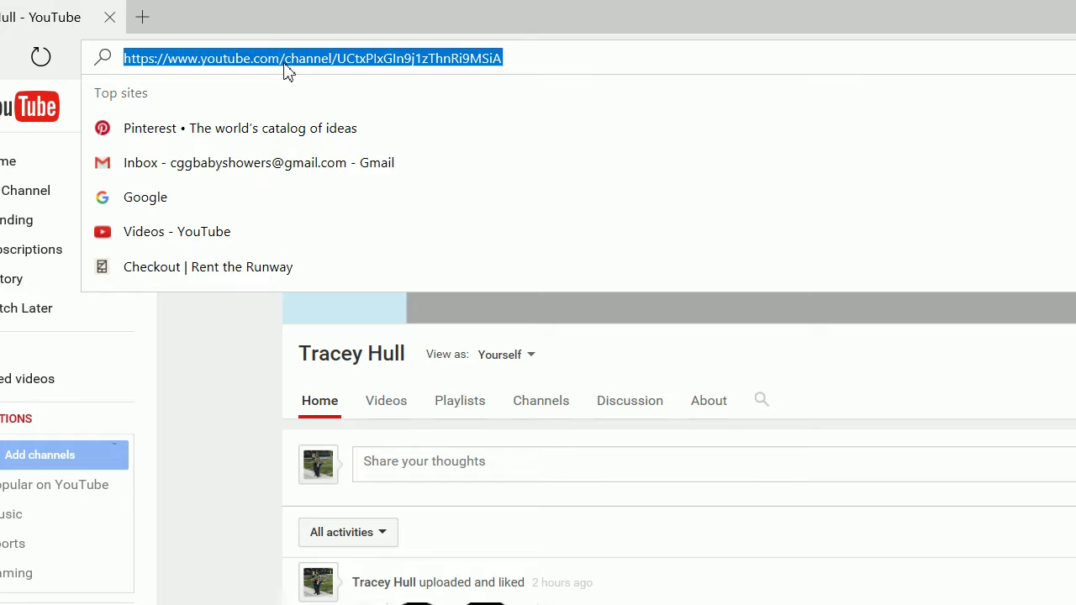
pyautogui.write('google.com/')
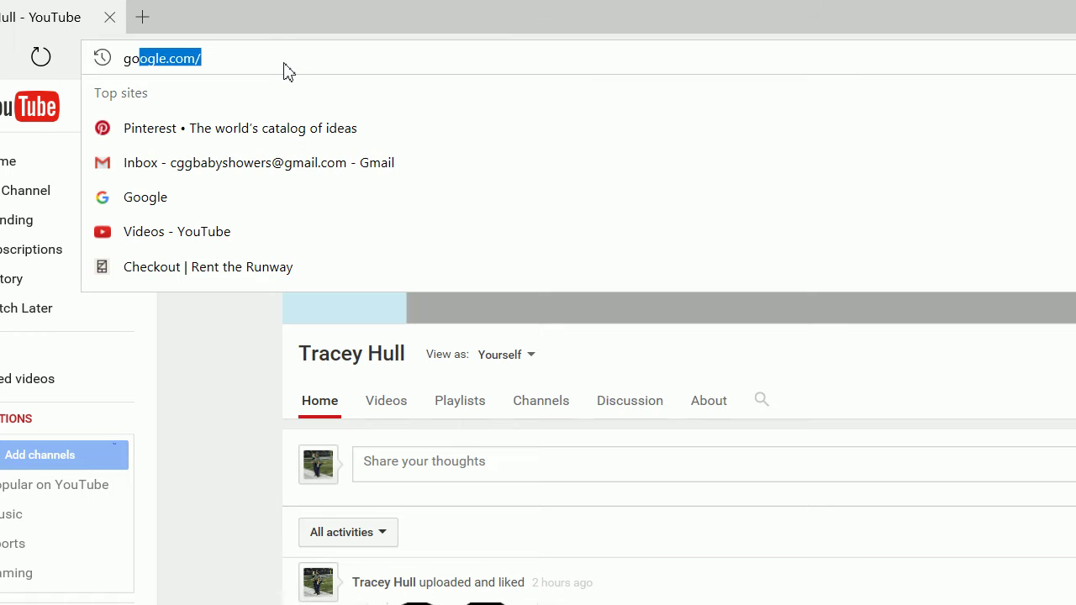
pyautogui.press('Return')
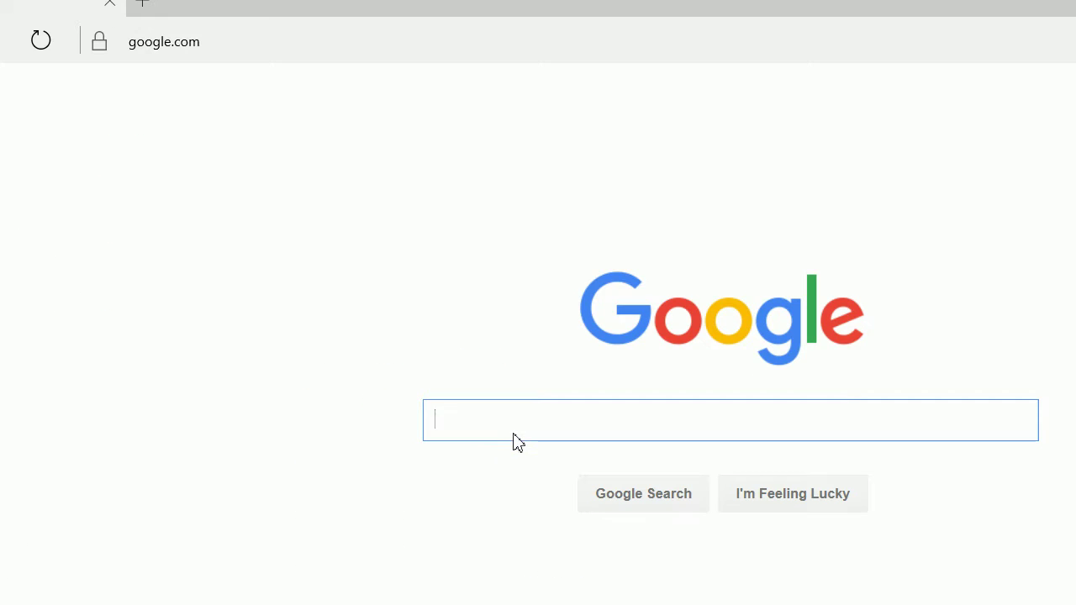
# Step: Search Google for "space background stars" and show the image results
pyautogui.write('spac')
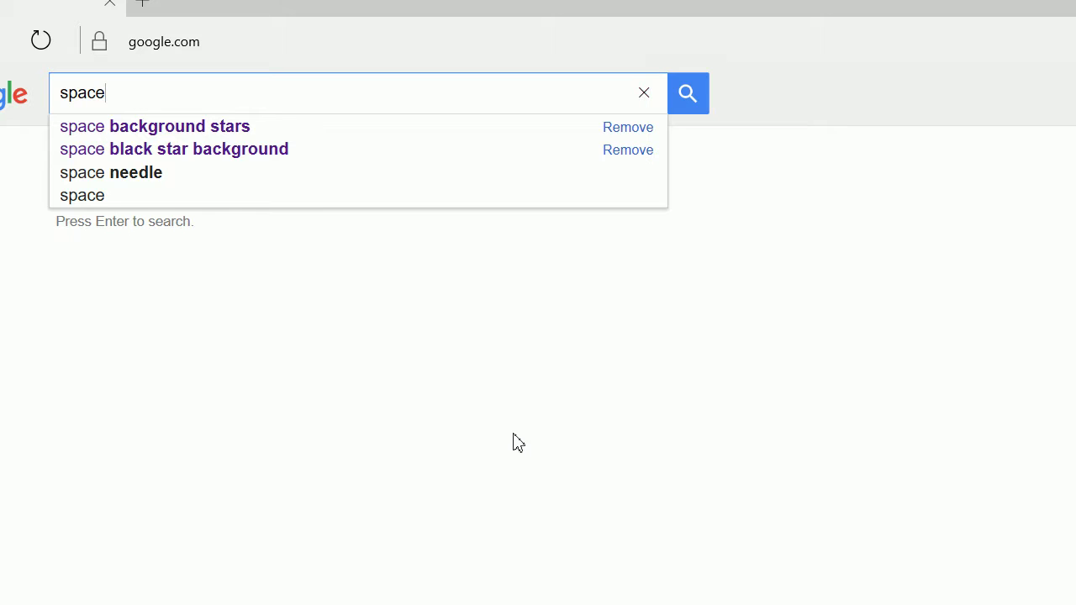
pyautogui.write('e')
pyautogui.press('Down')
pyautogui.press('Return')
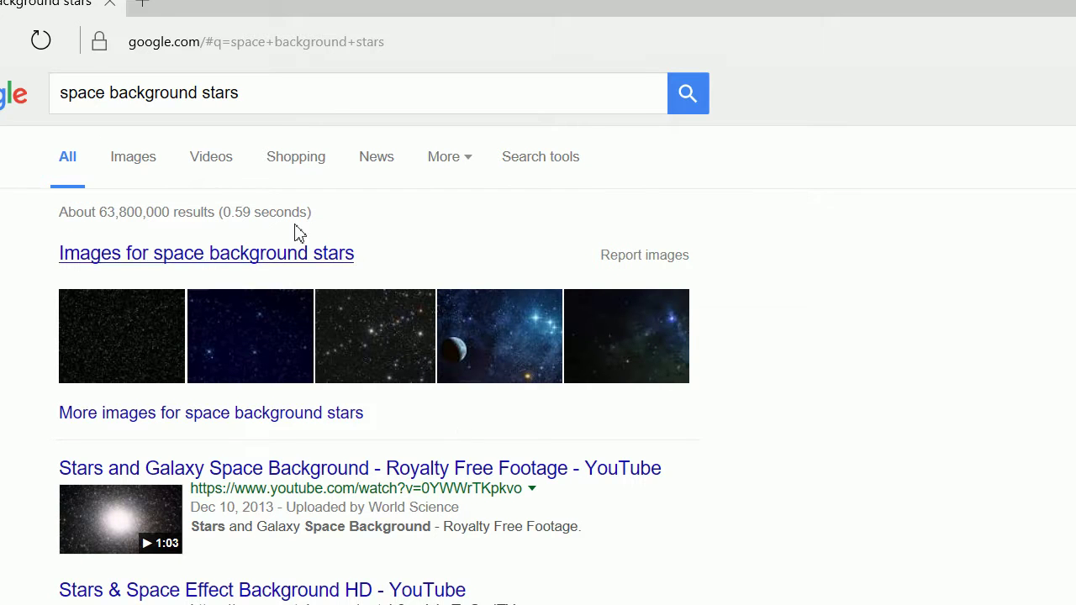
pyautogui.click(137, 158)
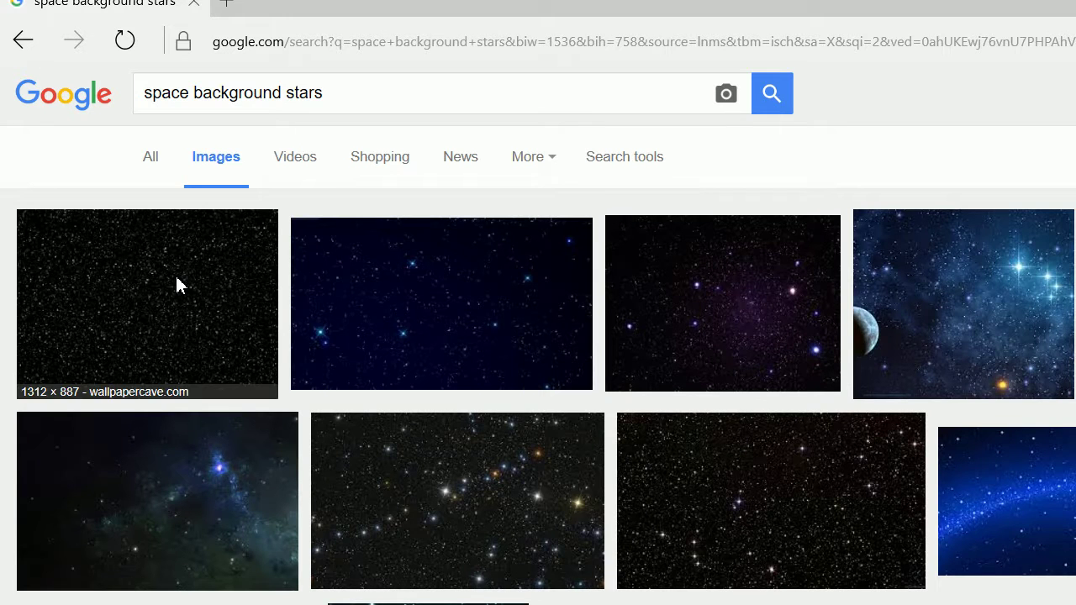
# Step: Save the black starfield picture from wallpapercave.com as a PNG file named space2
pyautogui.click(177, 284)
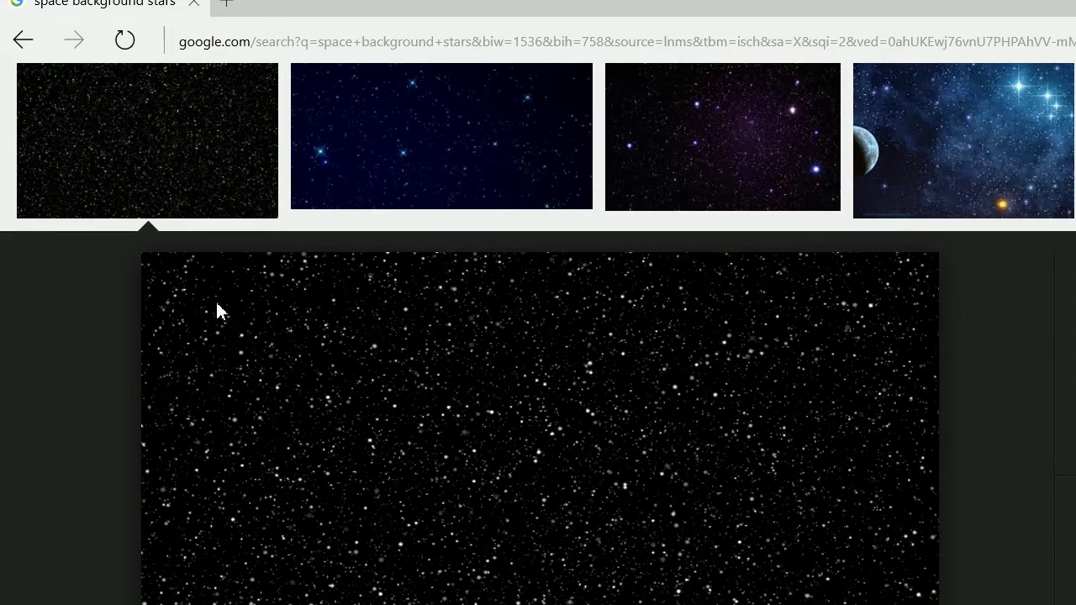
pyautogui.rightClick(552, 492)
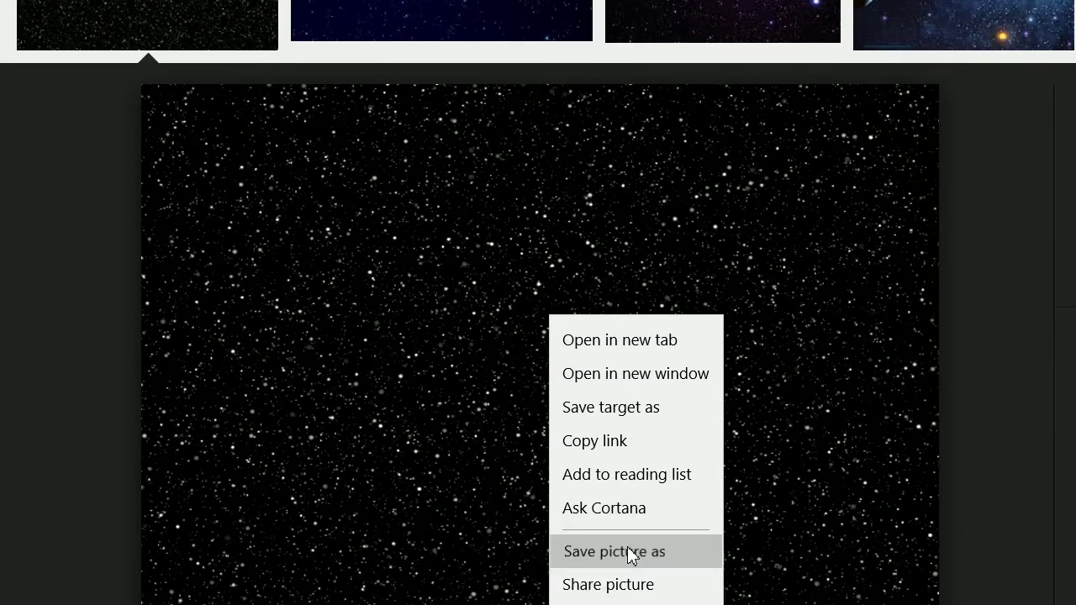
pyautogui.click(630, 552)
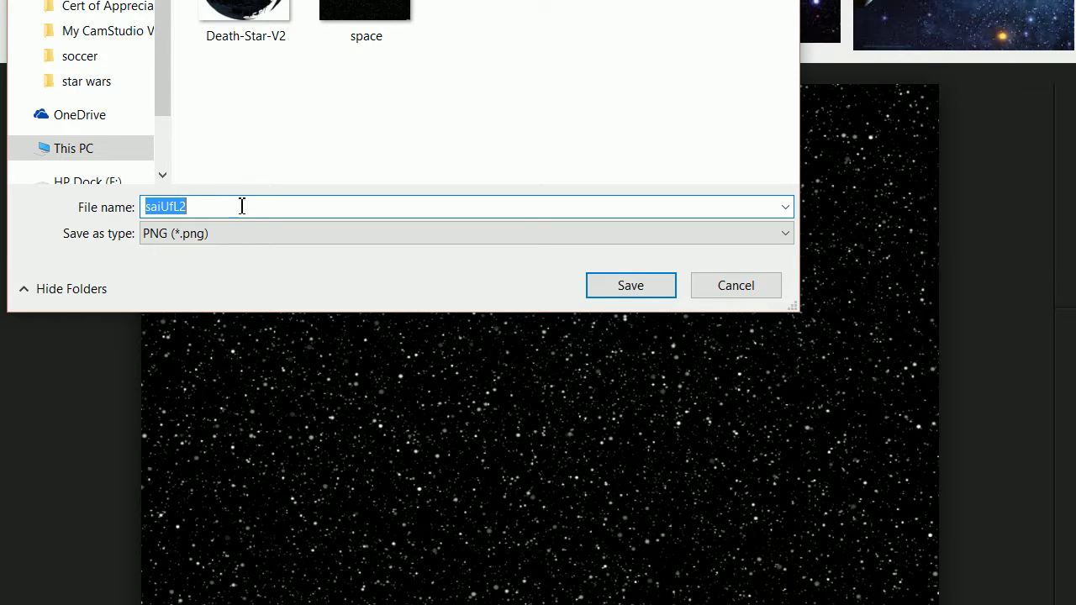
pyautogui.write('space2')
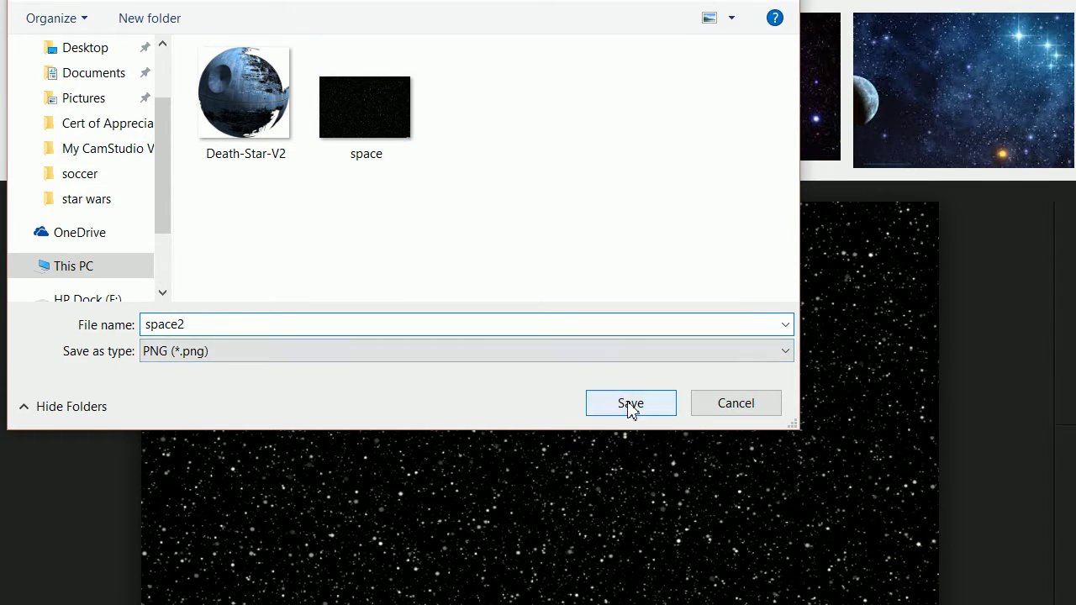
pyautogui.click(631, 286)
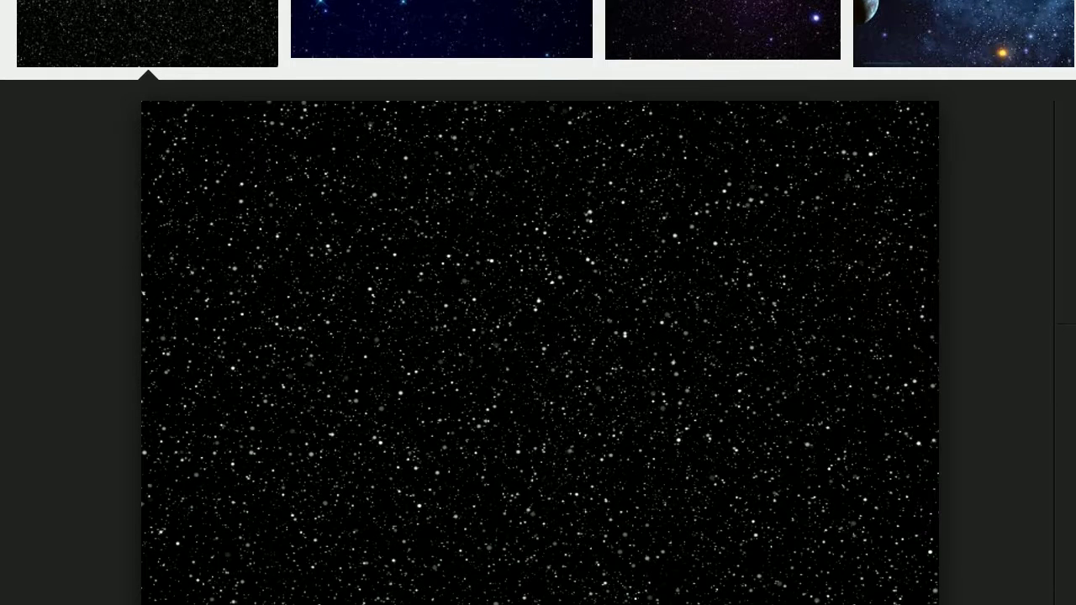
# Step: Switch back to Document7 in Word and fill the rectangle with the space2 picture from the star wars folder
pyautogui.moveTo(445, 604)
pyautogui.click(470, 589)
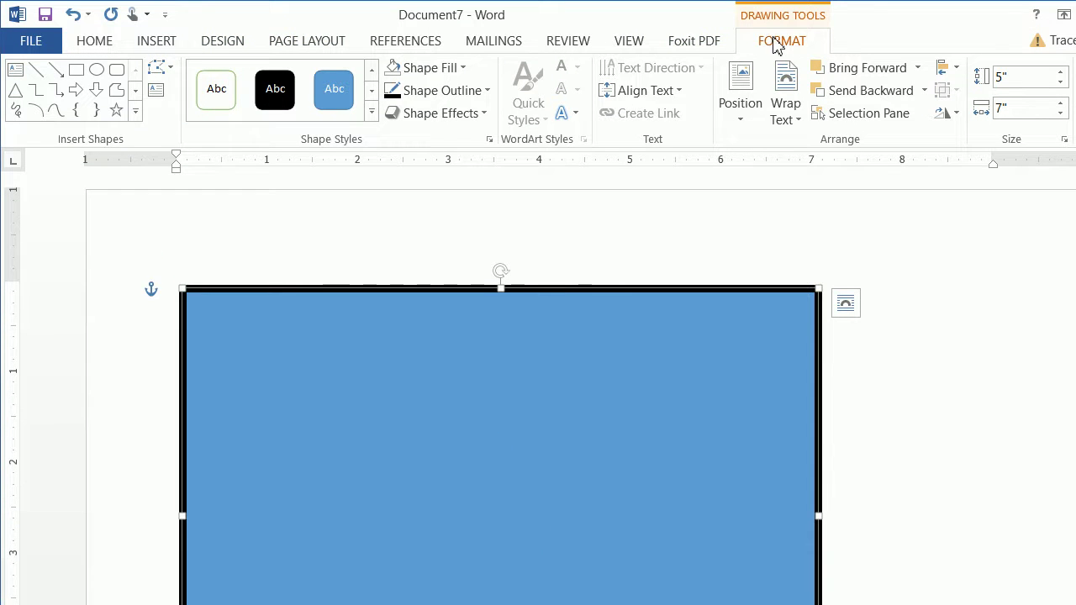
pyautogui.click(438, 74)
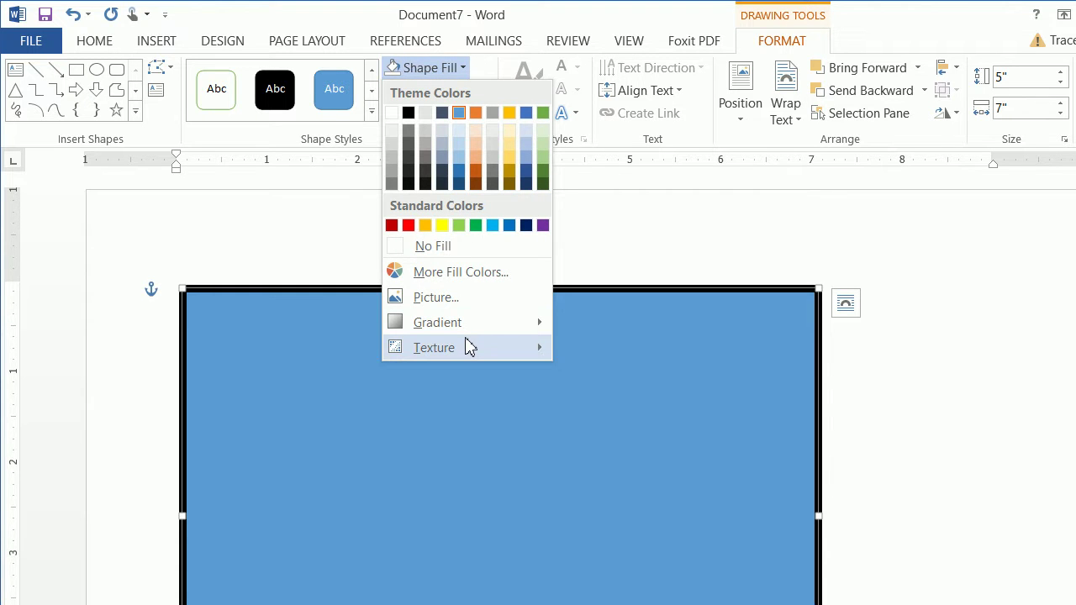
pyautogui.moveTo(468, 348)
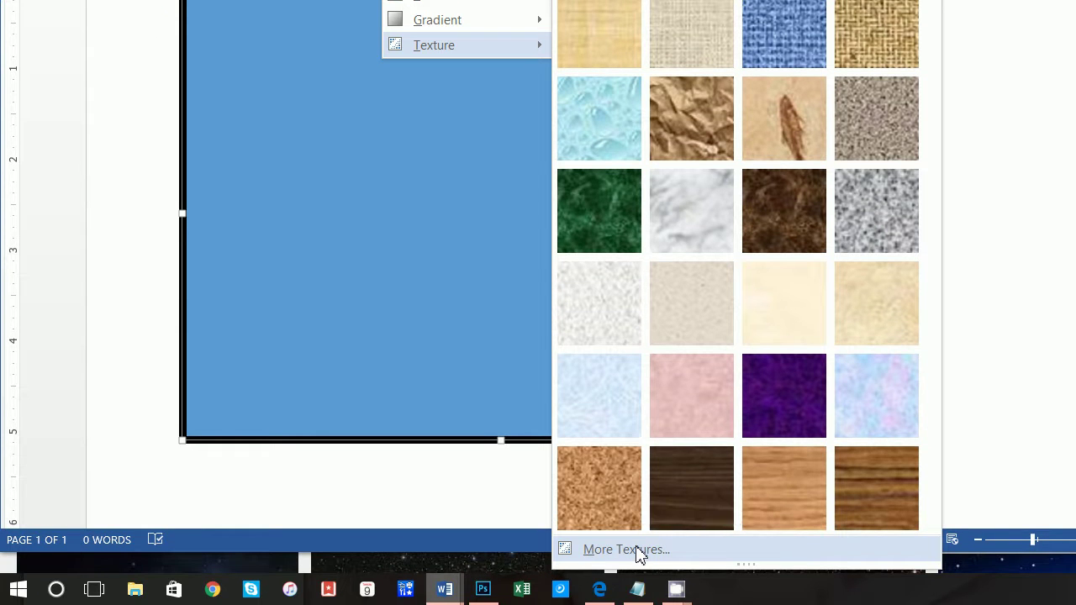
pyautogui.click(636, 551)
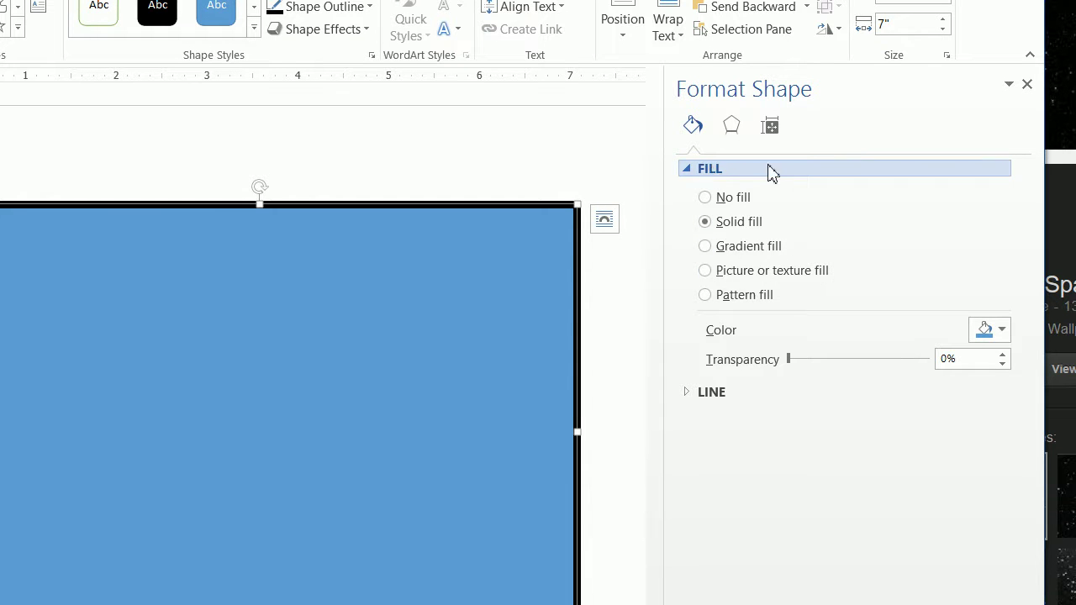
pyautogui.click(708, 271)
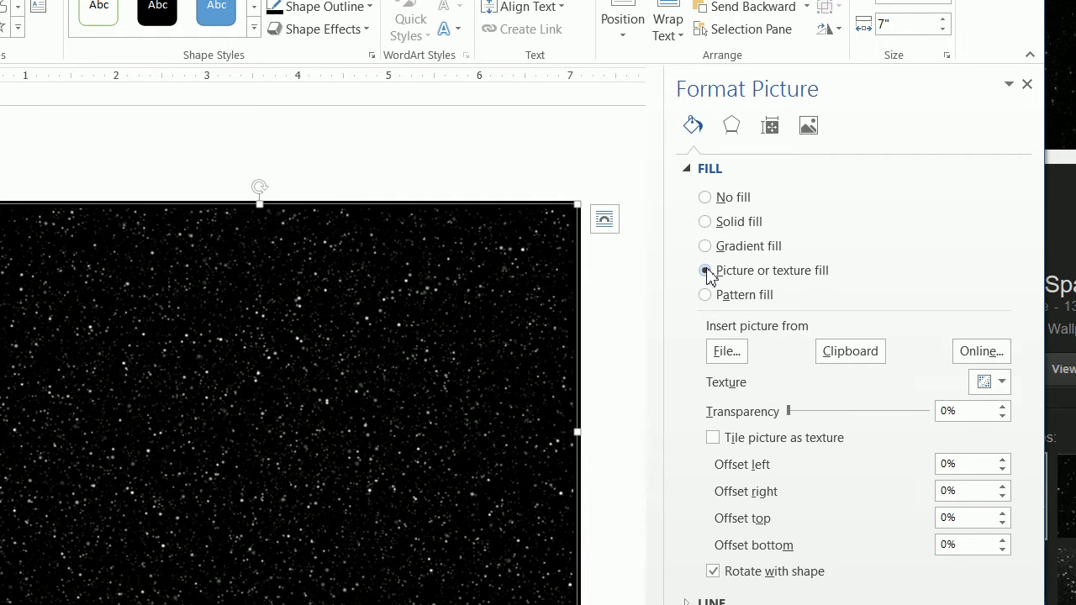
pyautogui.click(725, 363)
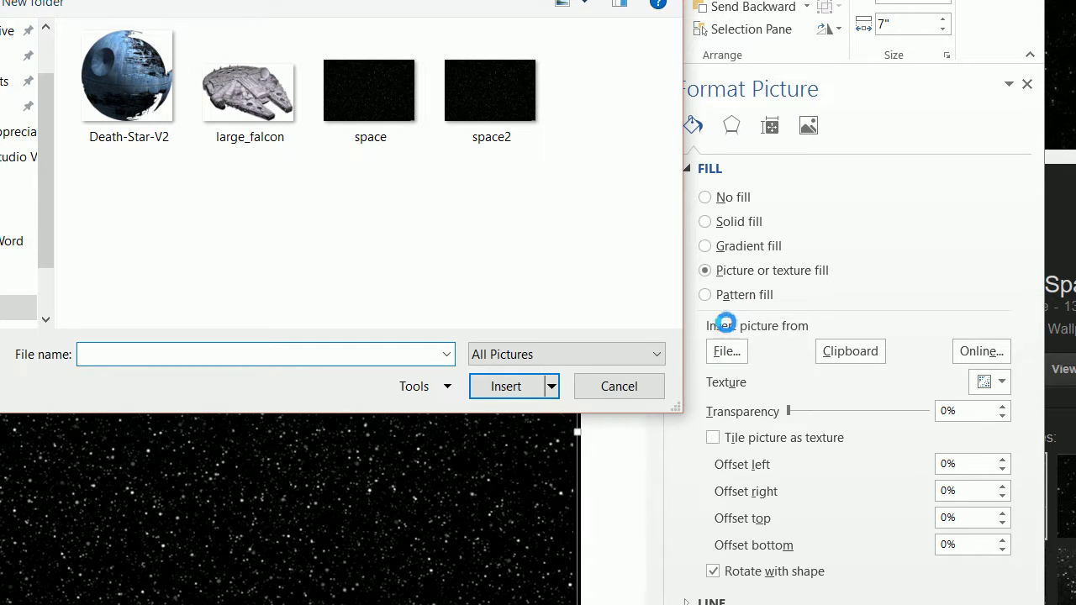
pyautogui.click(496, 101)
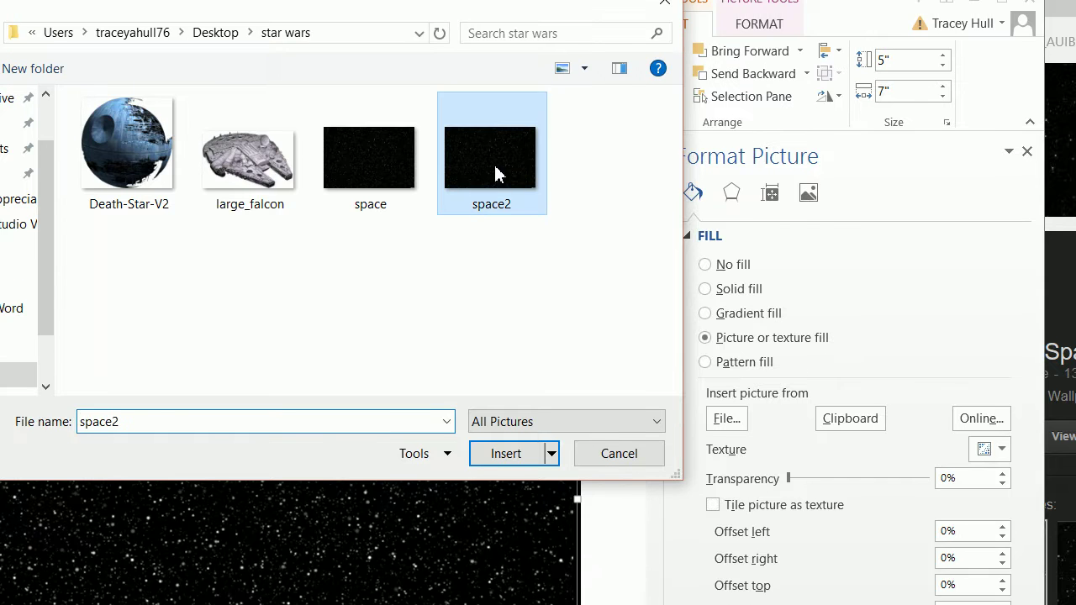
pyautogui.click(513, 387)
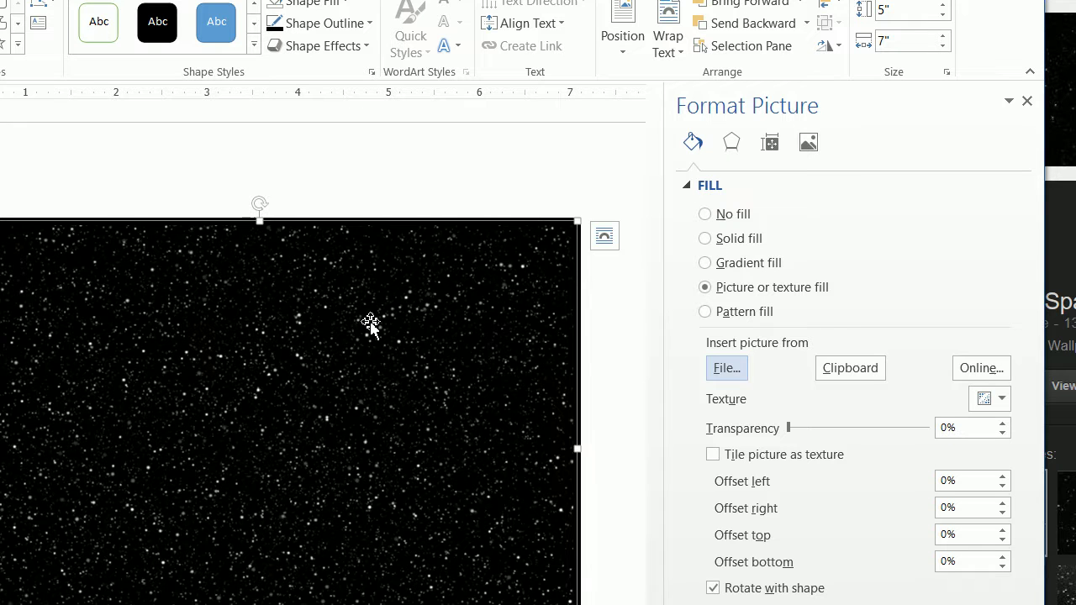
# Step: Recolor the rectangle's starfield fill with the washed-out light grey preset
pyautogui.click(807, 164)
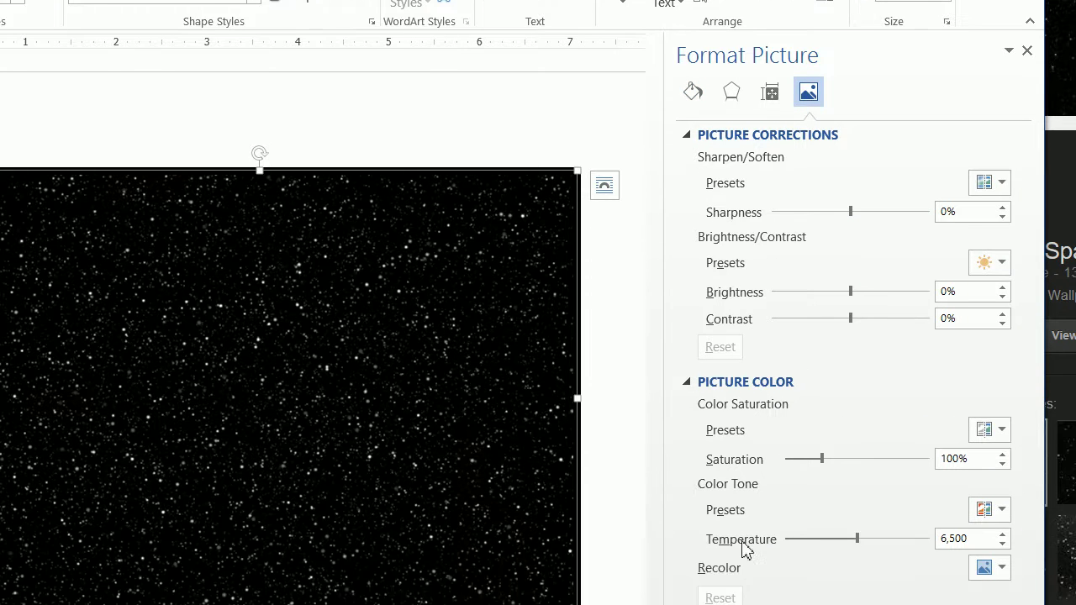
pyautogui.click(989, 567)
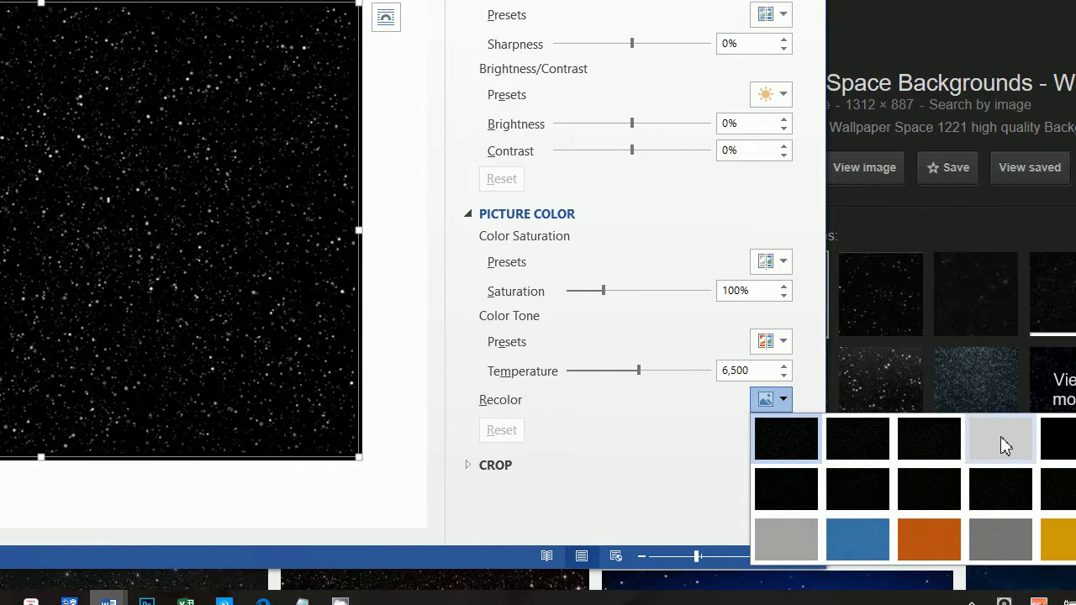
pyautogui.click(1047, 472)
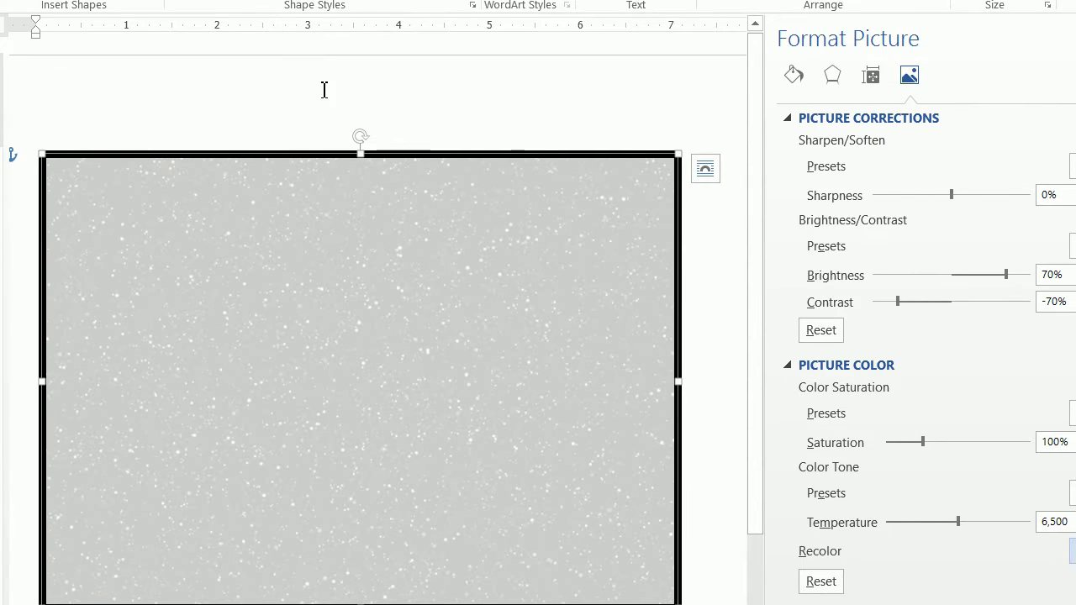
# Step: Switch to the Edge browser, search Google for "death star .png" and show the image results
pyautogui.click(386, 580)
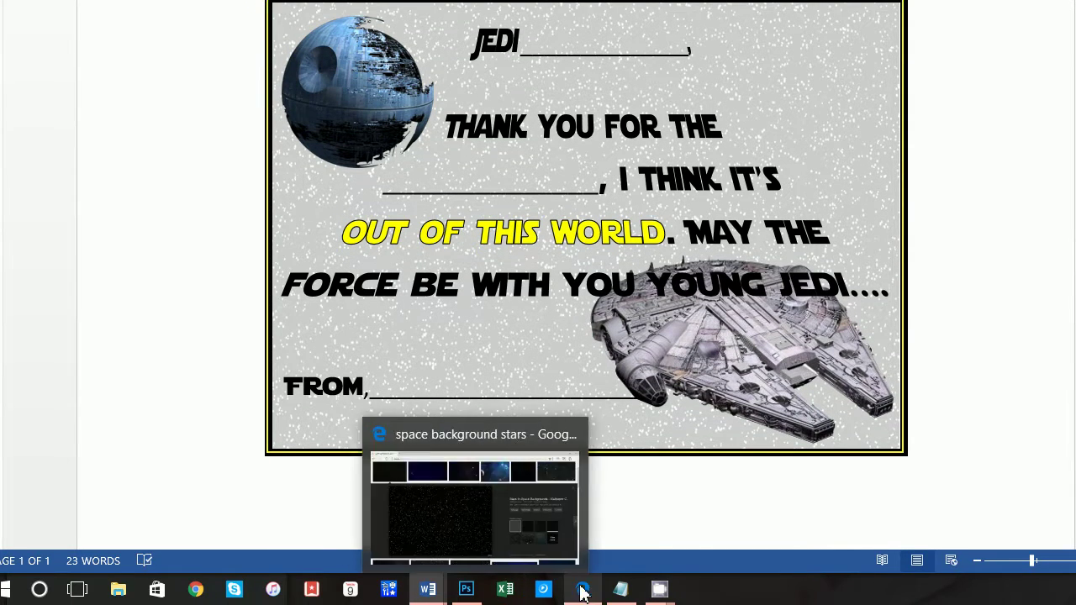
pyautogui.click(585, 589)
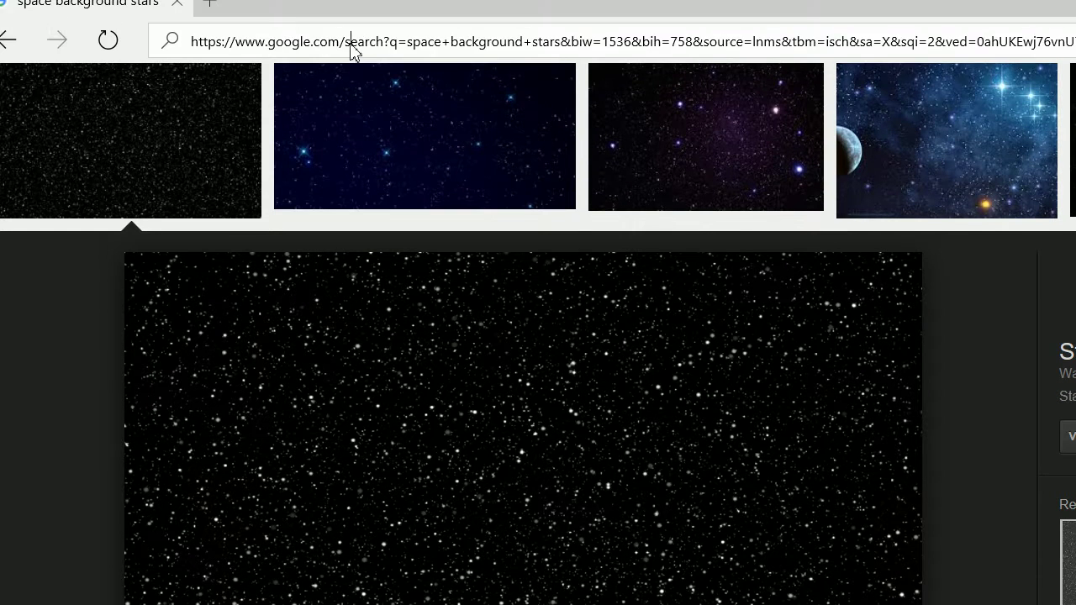
pyautogui.click(351, 60)
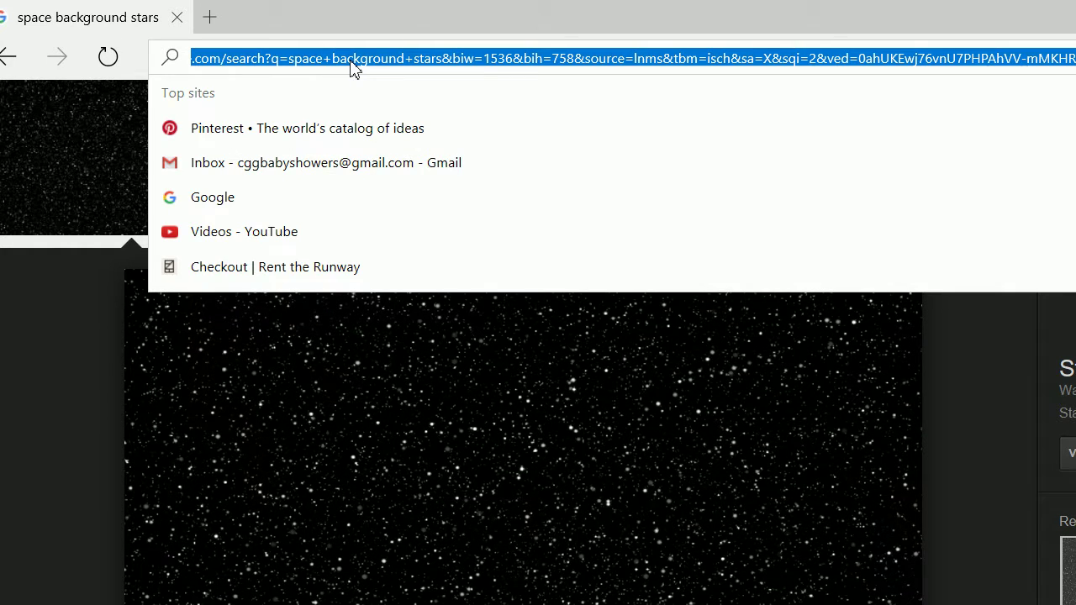
pyautogui.write('sp')
pyautogui.press('BackSpace')
pyautogui.press('BackSpace')
pyautogui.write('de')
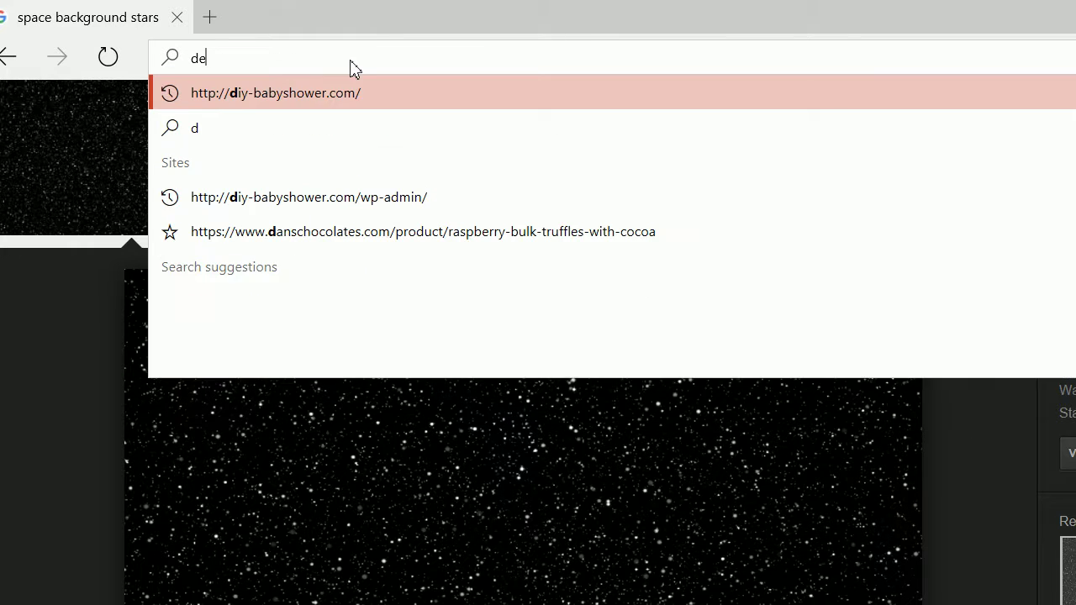
pyautogui.write('ath star ')
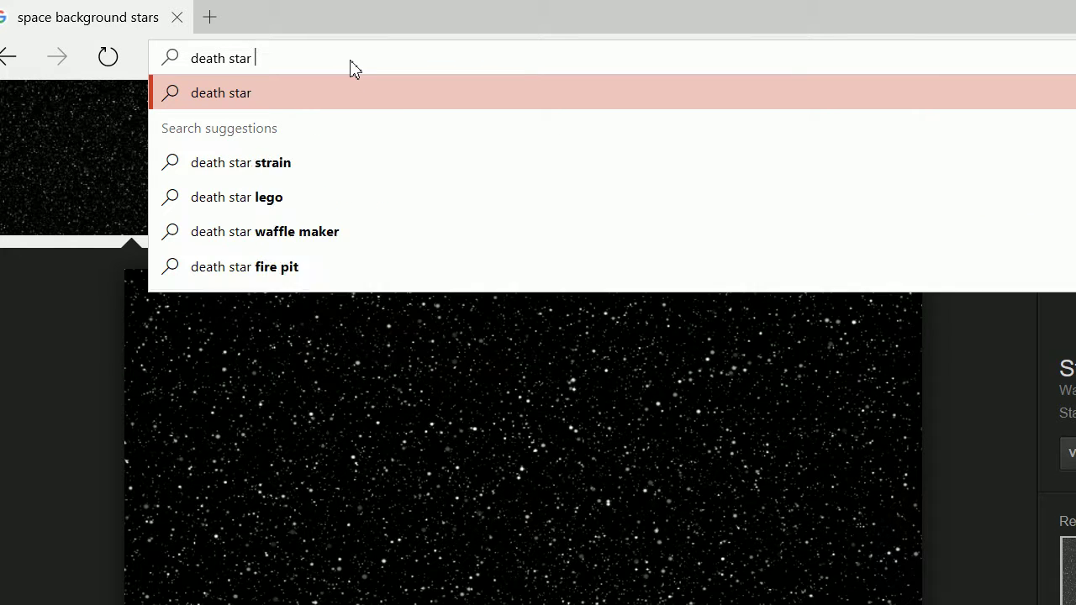
pyautogui.write('.png')
pyautogui.press('Return')
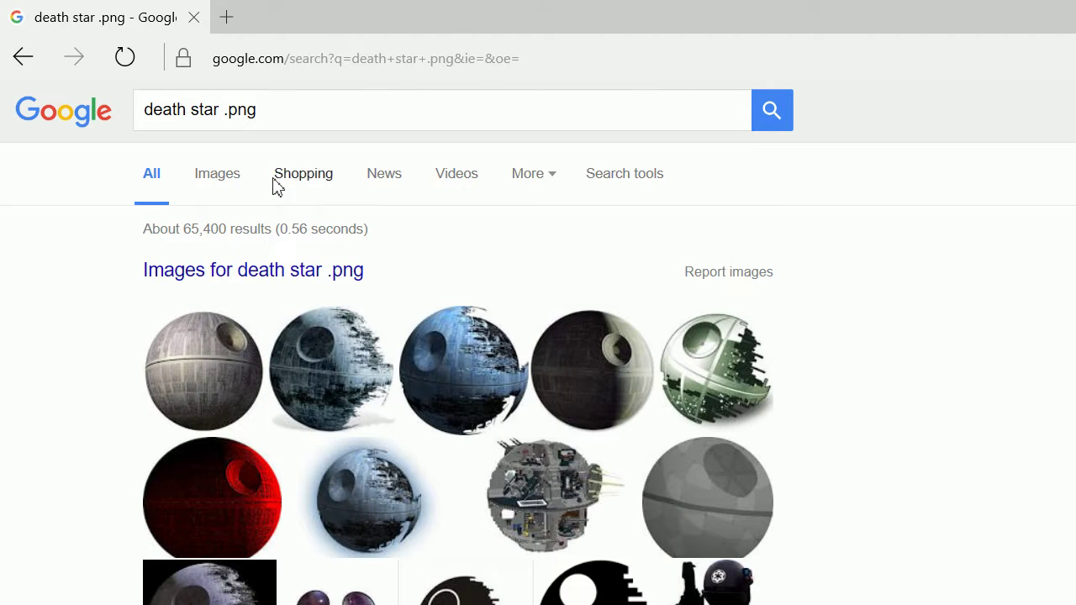
pyautogui.click(215, 175)
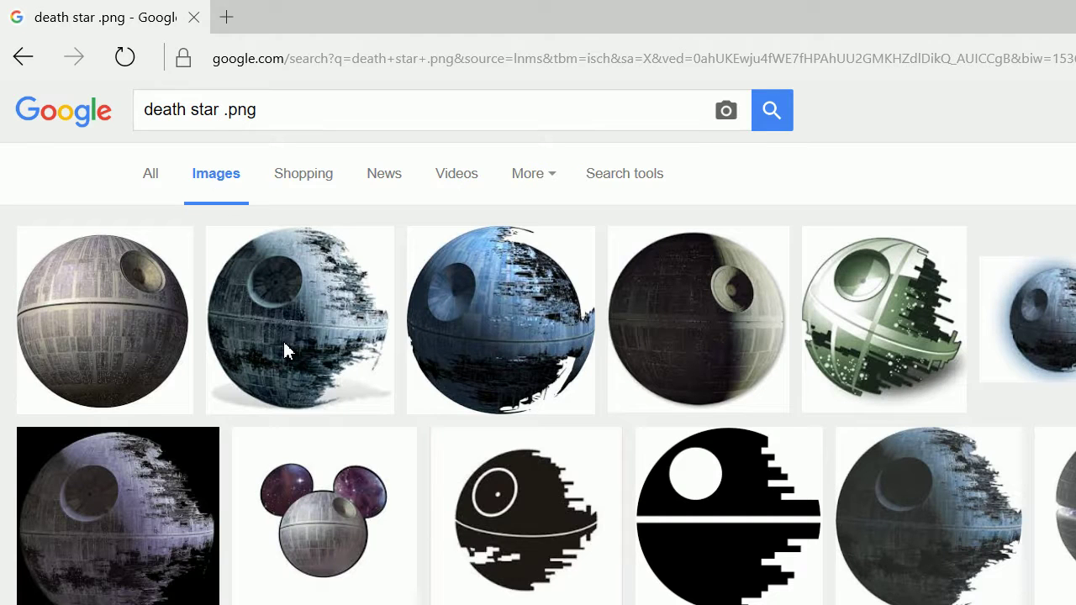
# Step: Save the blue, partly built Death Star picture from the image results as a PNG file named deathstar
pyautogui.click(284, 338)
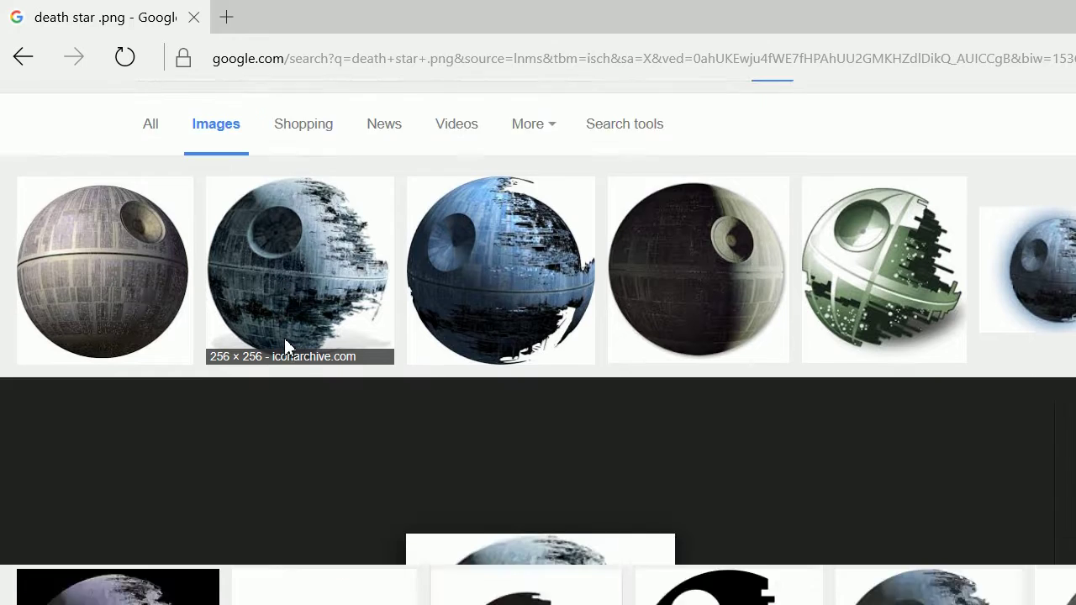
pyautogui.click(498, 232)
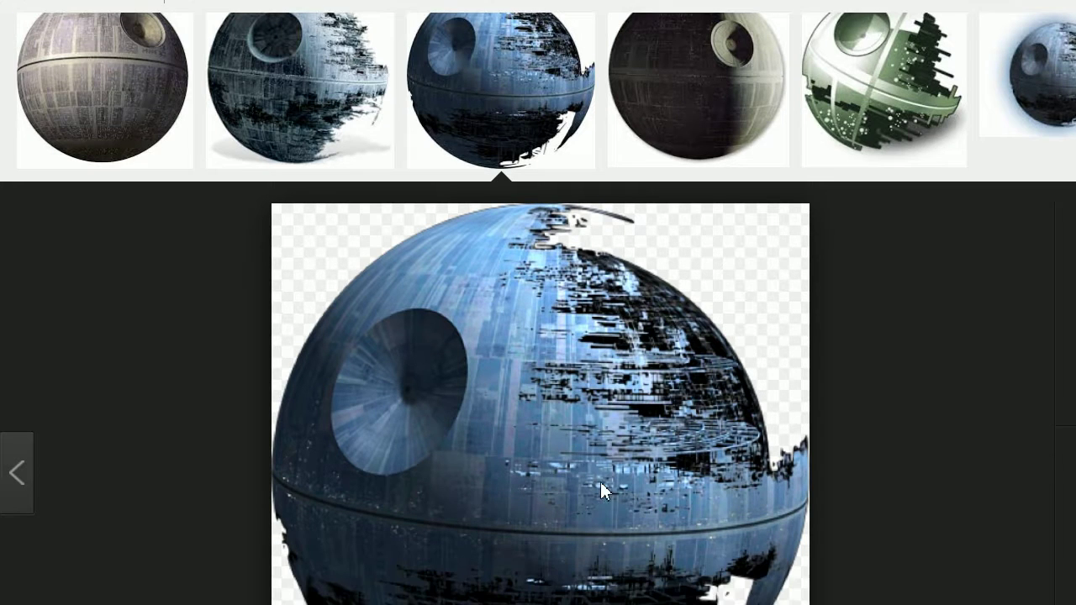
pyautogui.rightClick(562, 317)
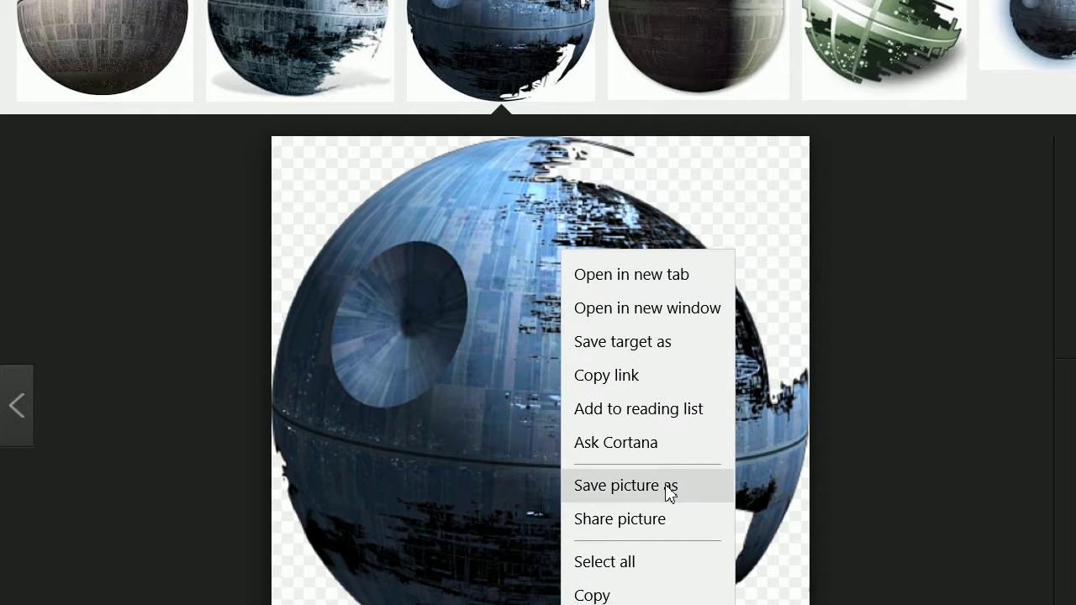
pyautogui.click(664, 553)
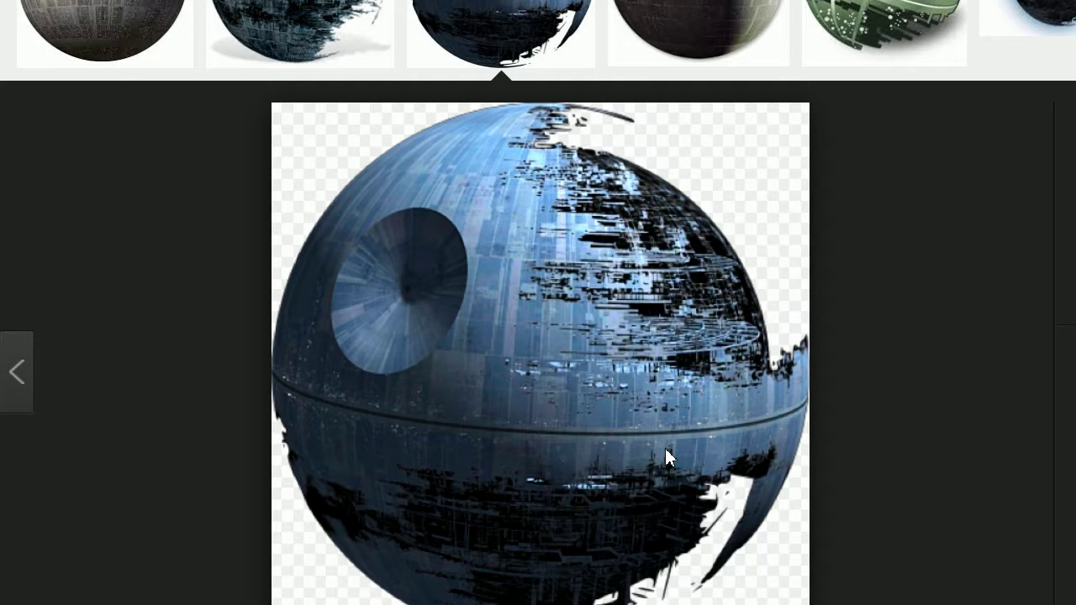
pyautogui.click(250, 225)
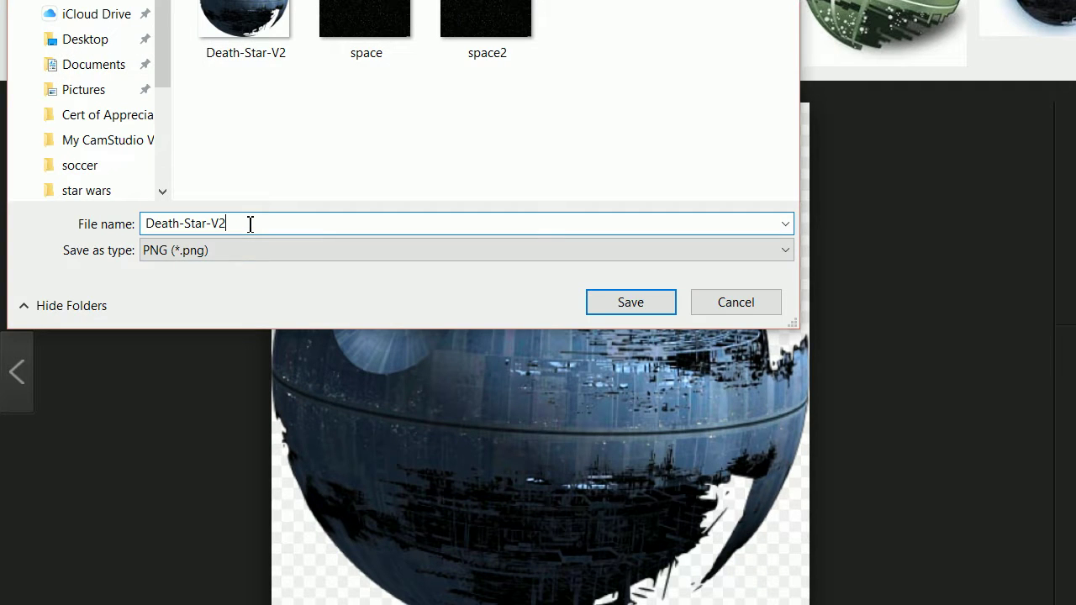
pyautogui.moveTo(249, 224); pyautogui.dragTo(2, 229)
pyautogui.write('dea6th')
pyautogui.press('BackSpace')
pyautogui.press('BackSpace')
pyautogui.press('BackSpace')
pyautogui.write('ths')
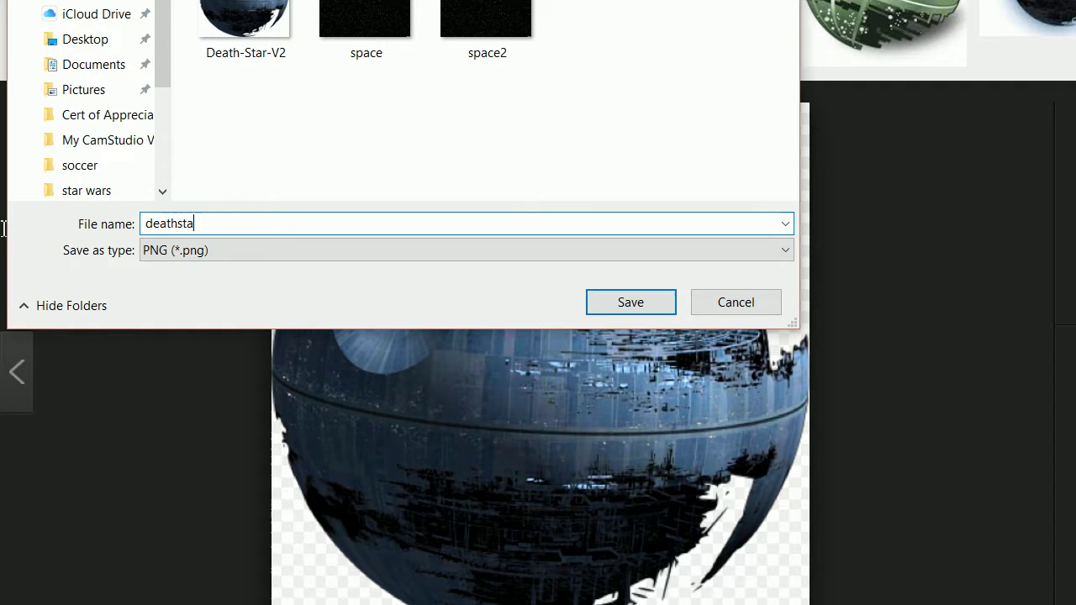
pyautogui.press('Return')
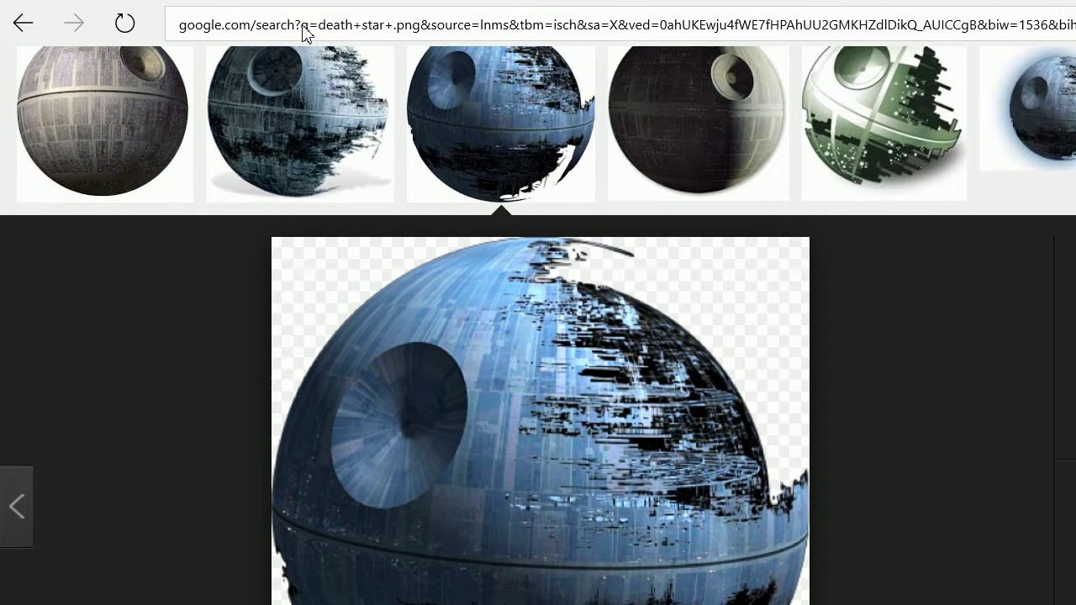
# Step: Search Google for "millennium falcon .png" and show the image results
pyautogui.click(304, 33)
pyautogui.write('mell')
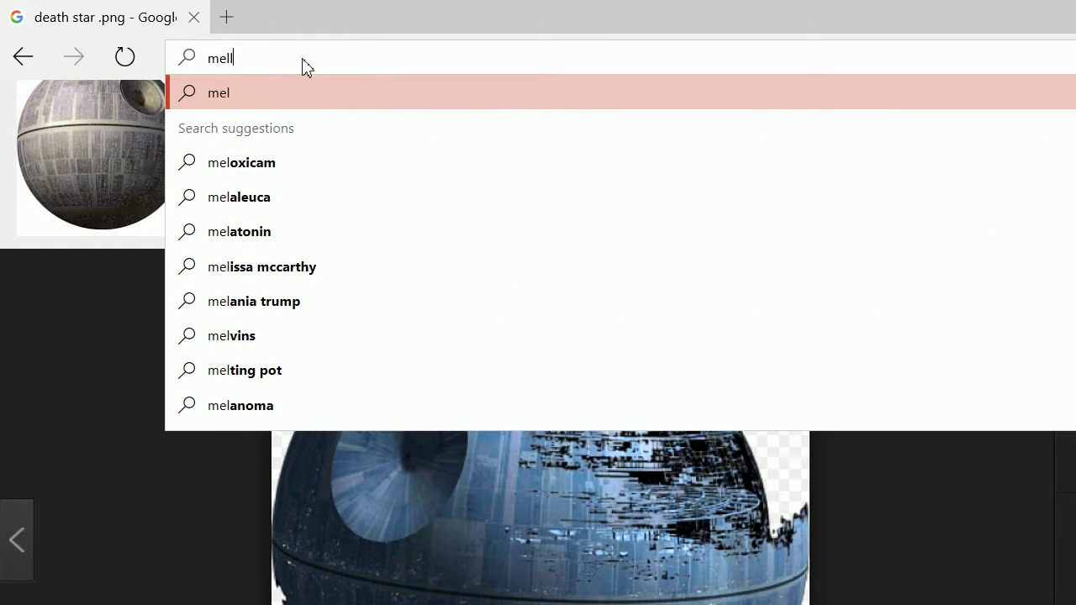
pyautogui.write('enim')
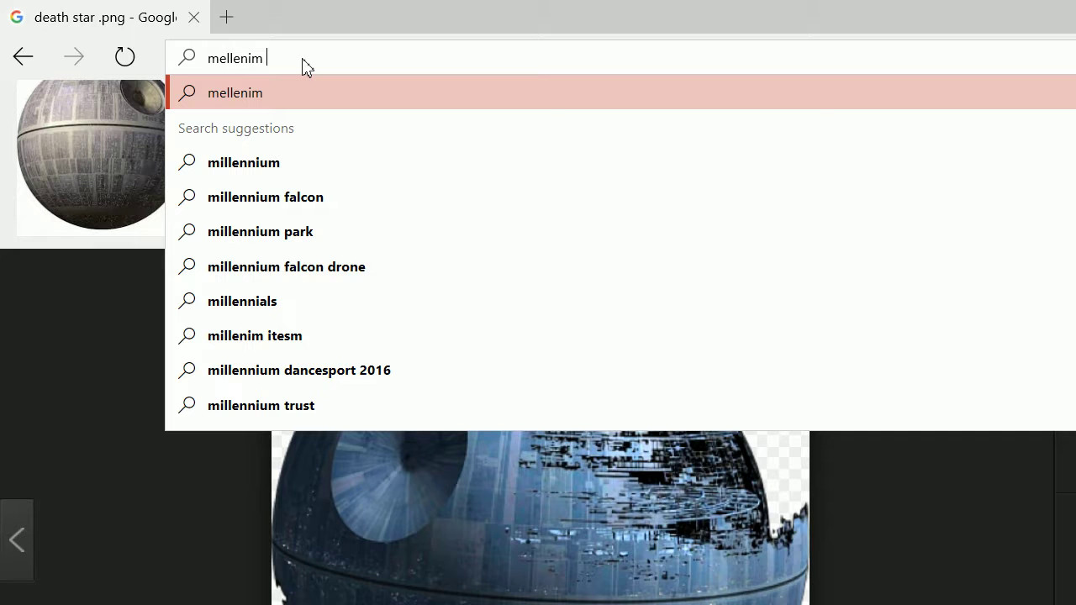
pyautogui.write(' fals')
pyautogui.press('BackSpace')
pyautogui.write('c')
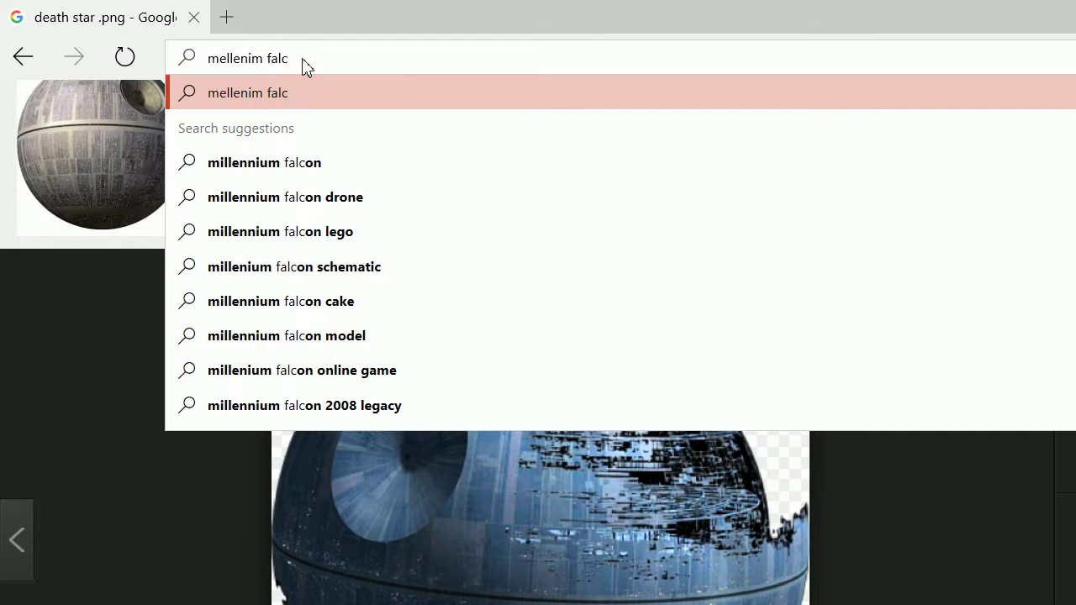
pyautogui.press('Down')
pyautogui.write('.pgn')
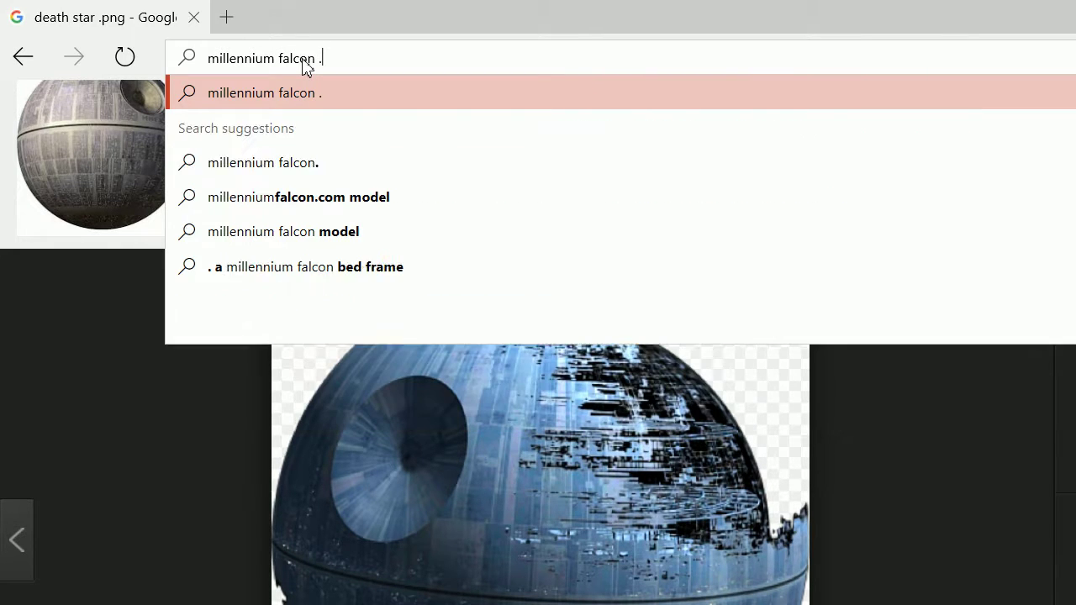
pyautogui.press('BackSpace')
pyautogui.press('BackSpace')
pyautogui.write('ng')
pyautogui.press('Return')
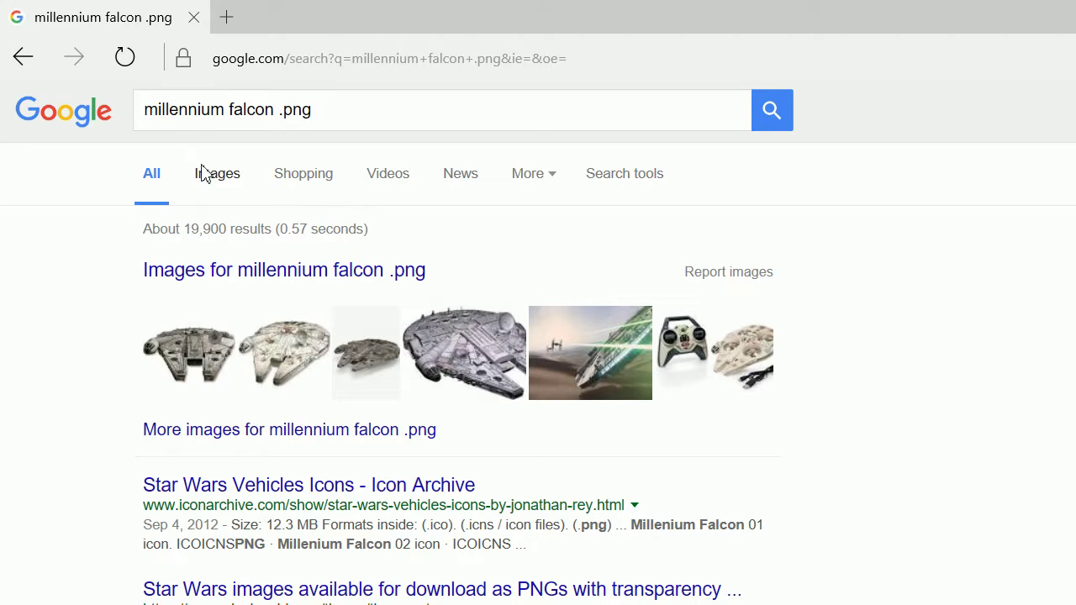
pyautogui.click(214, 180)
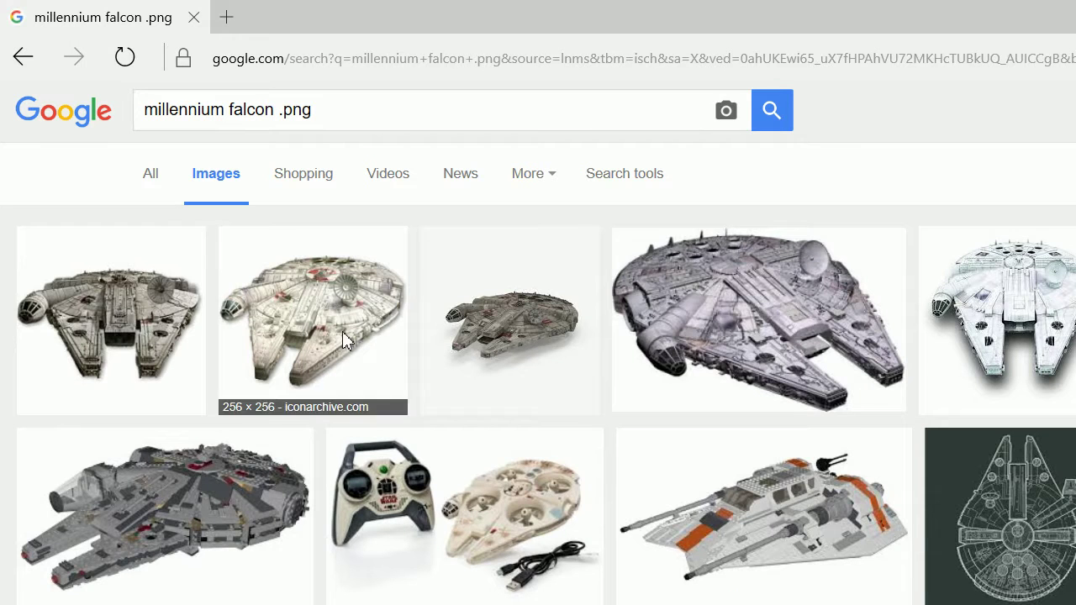
# Step: Save the grey, angled Millennium Falcon picture, fourth in the image results, as a JPEG file named falcon
pyautogui.click(795, 295)
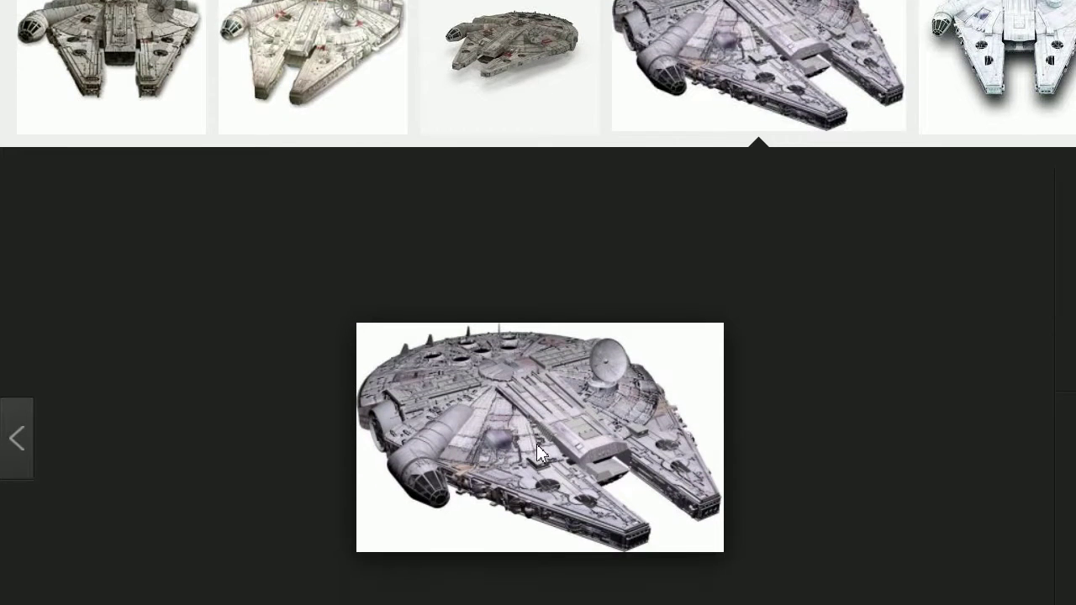
pyautogui.rightClick(538, 543)
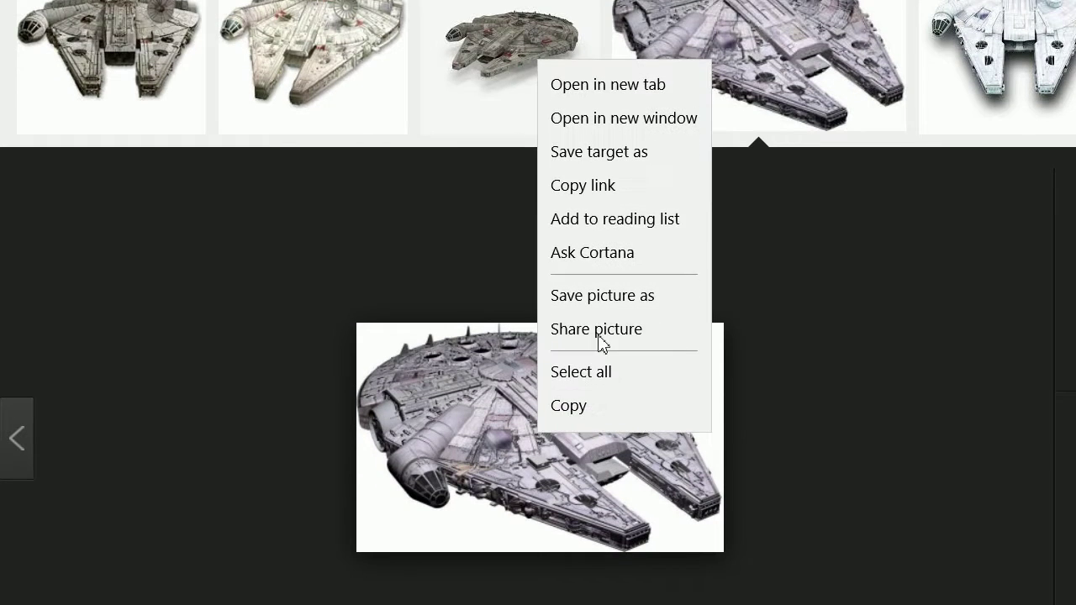
pyautogui.click(604, 301)
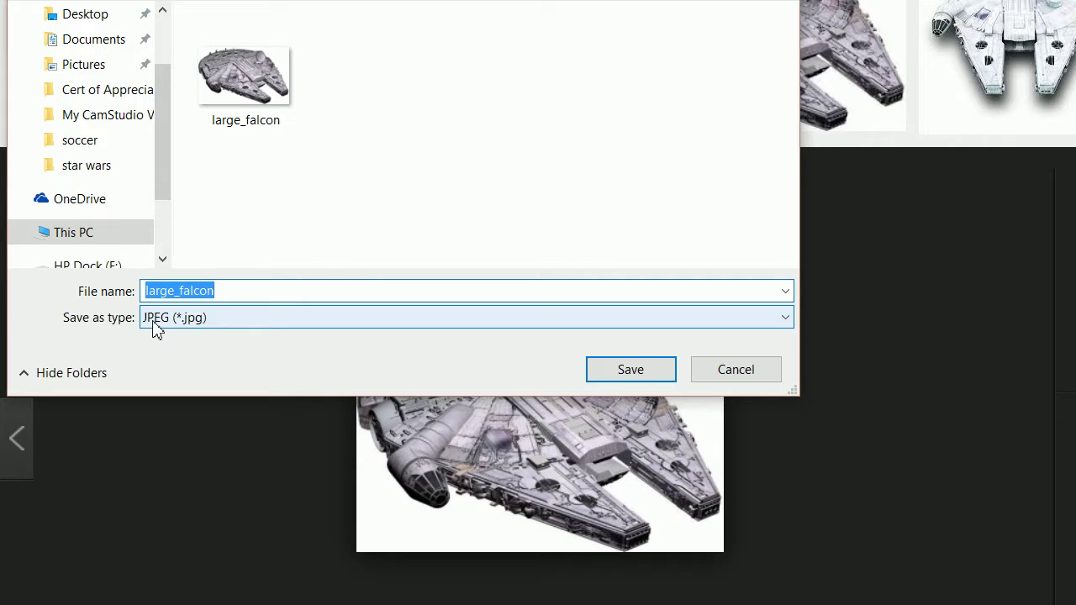
pyautogui.click(222, 292)
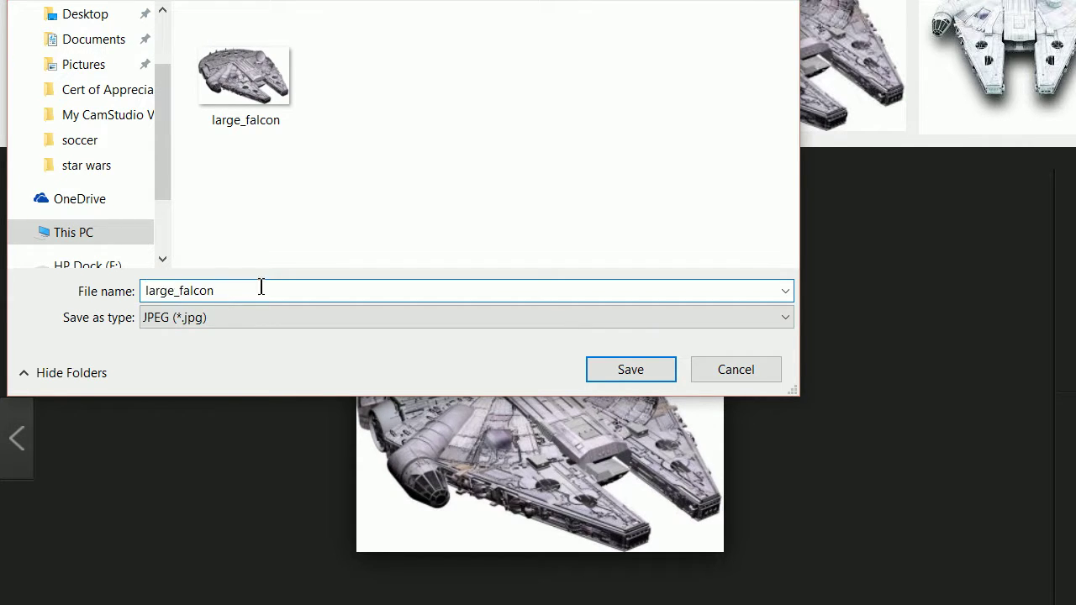
pyautogui.doubleClick(260, 290)
pyautogui.write('fla')
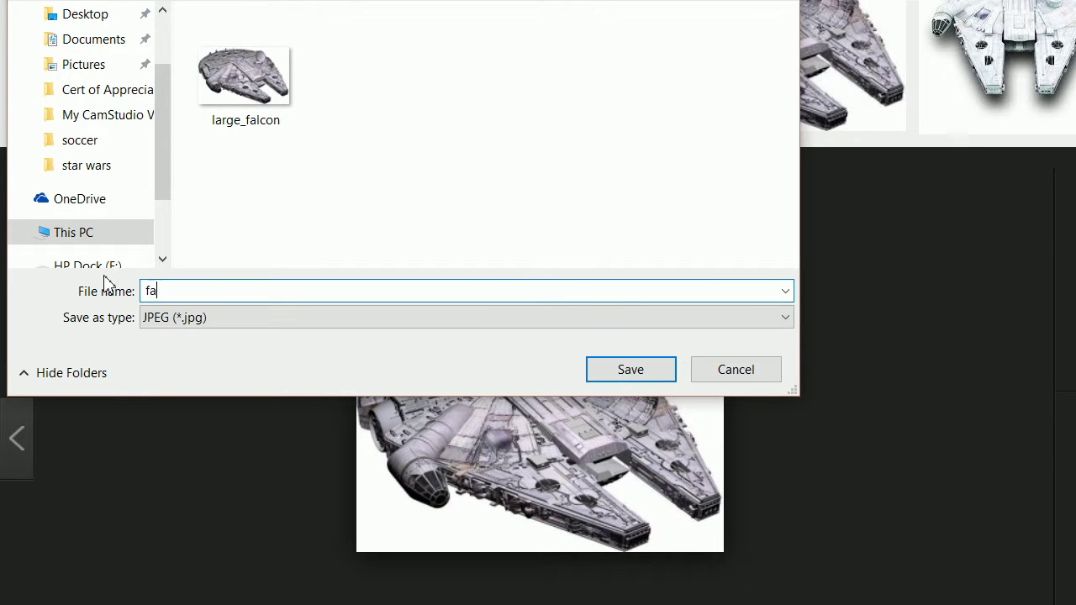
pyautogui.press('Return')
pyautogui.scroll(-3, 84, 445)
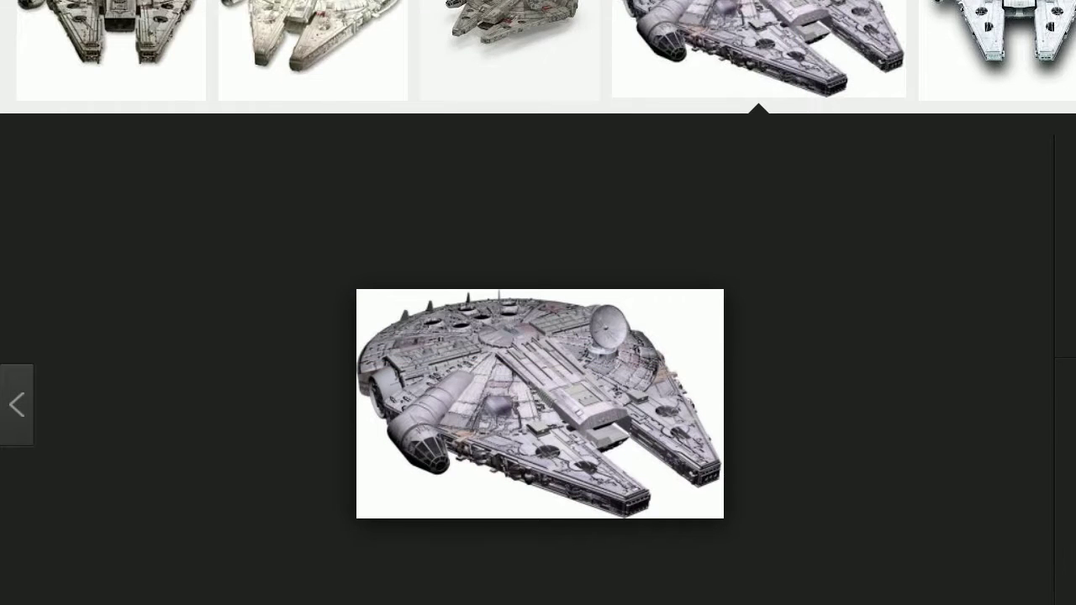
# Step: Switch back to Document7 in Word and insert the deathstar picture from the star wars folder
pyautogui.moveTo(445, 589)
pyautogui.click(487, 524)
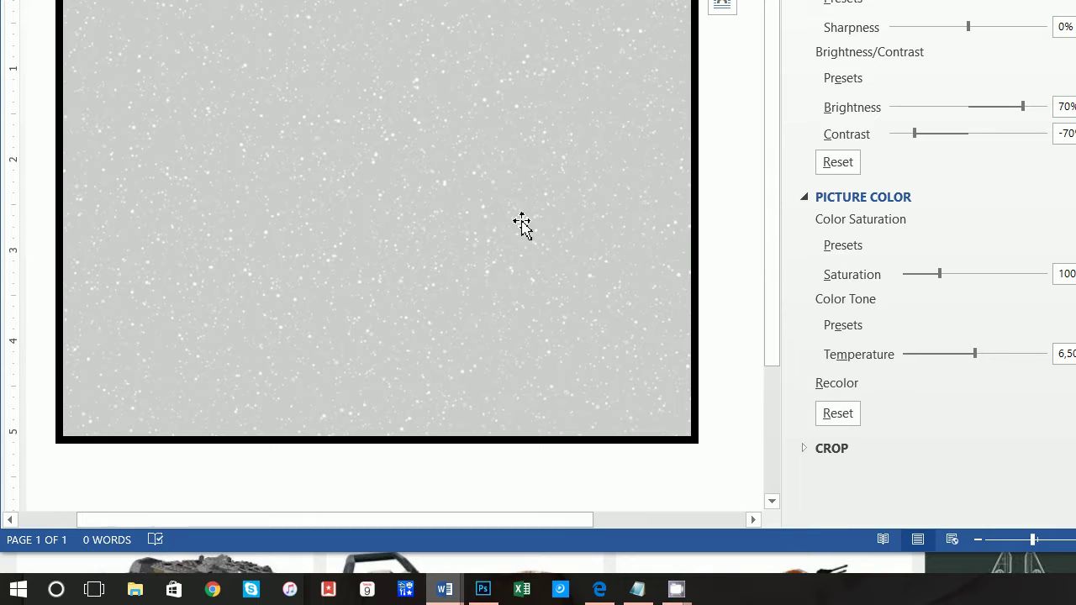
pyautogui.scroll(3, 471, 168)
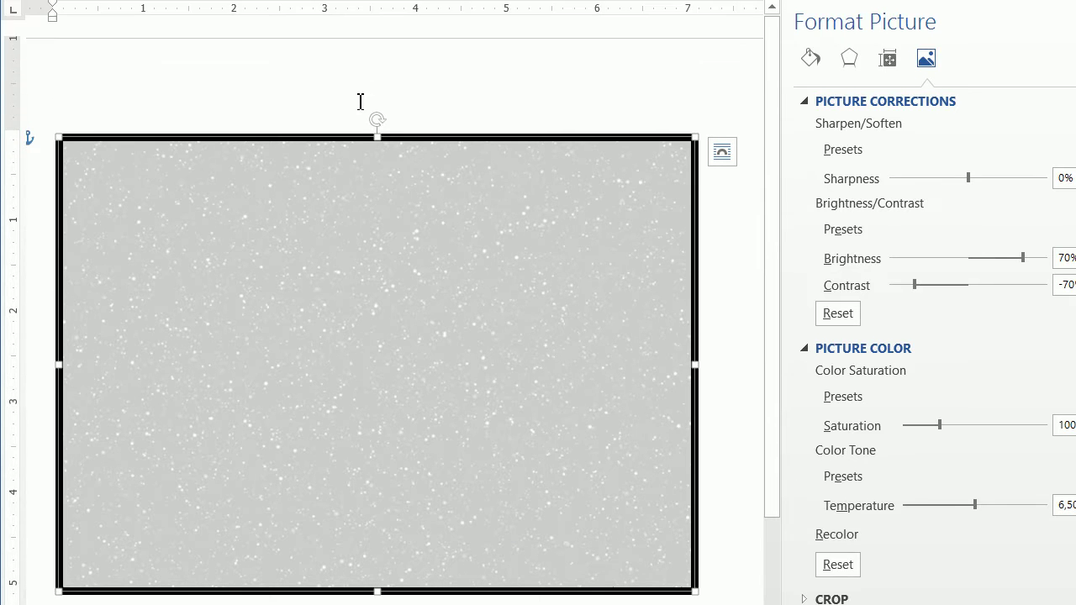
pyautogui.click(151, 42)
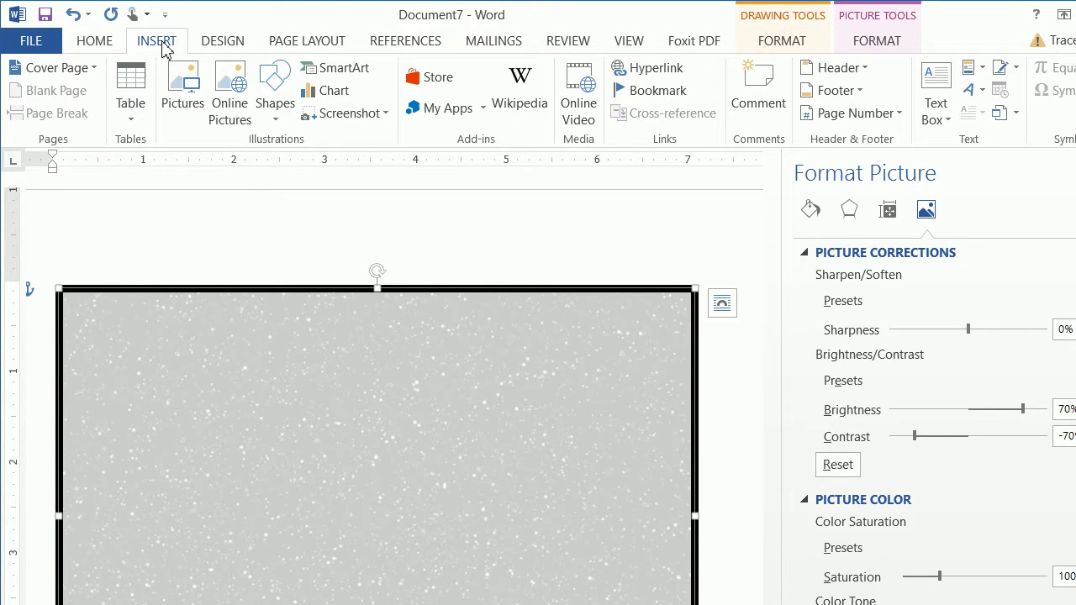
pyautogui.click(182, 91)
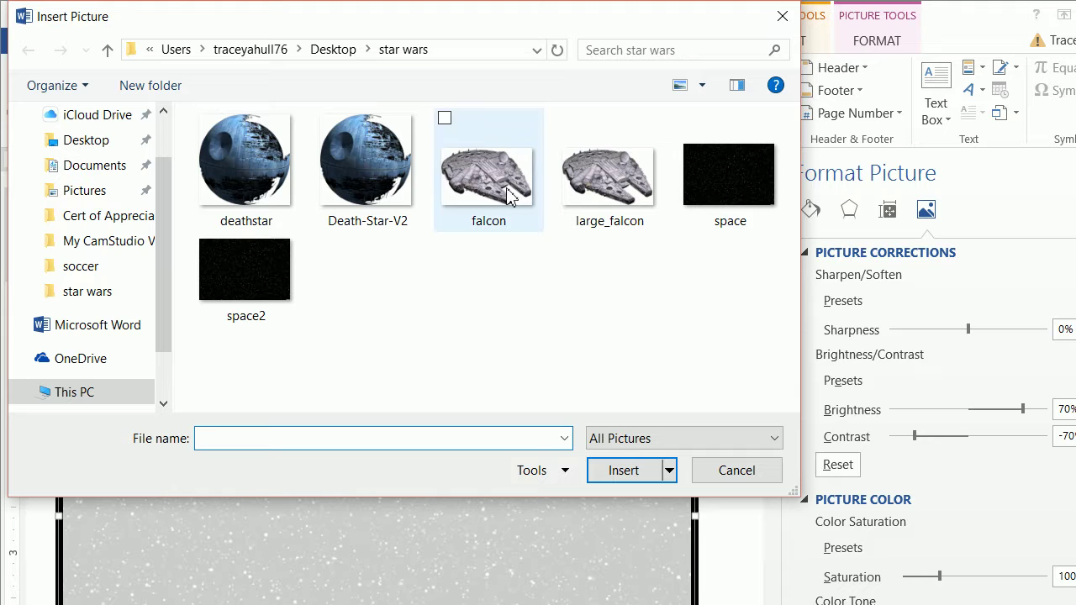
pyautogui.click(244, 172)
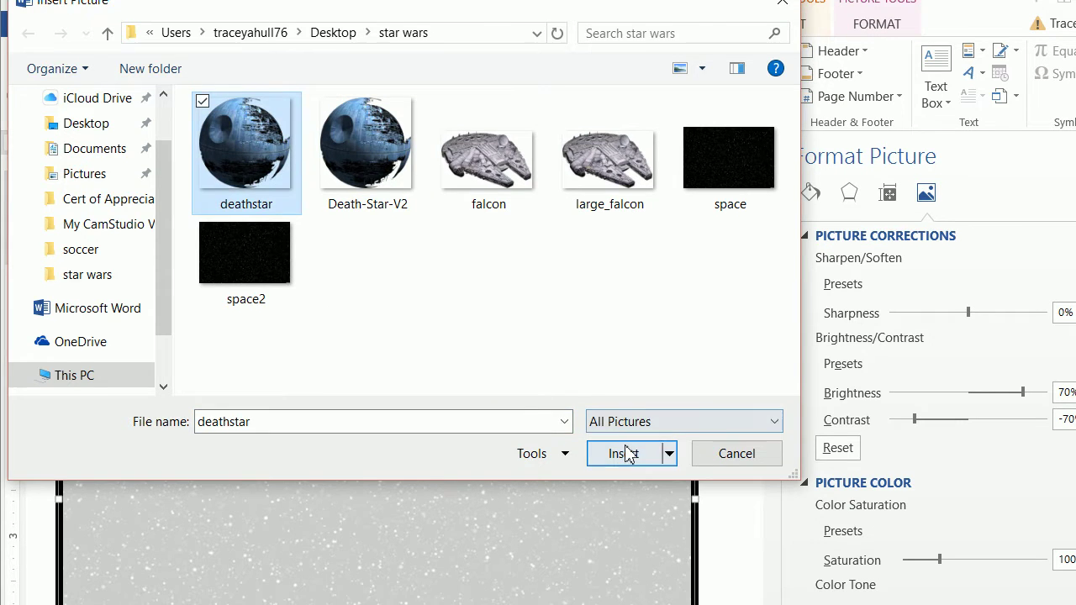
pyautogui.click(624, 470)
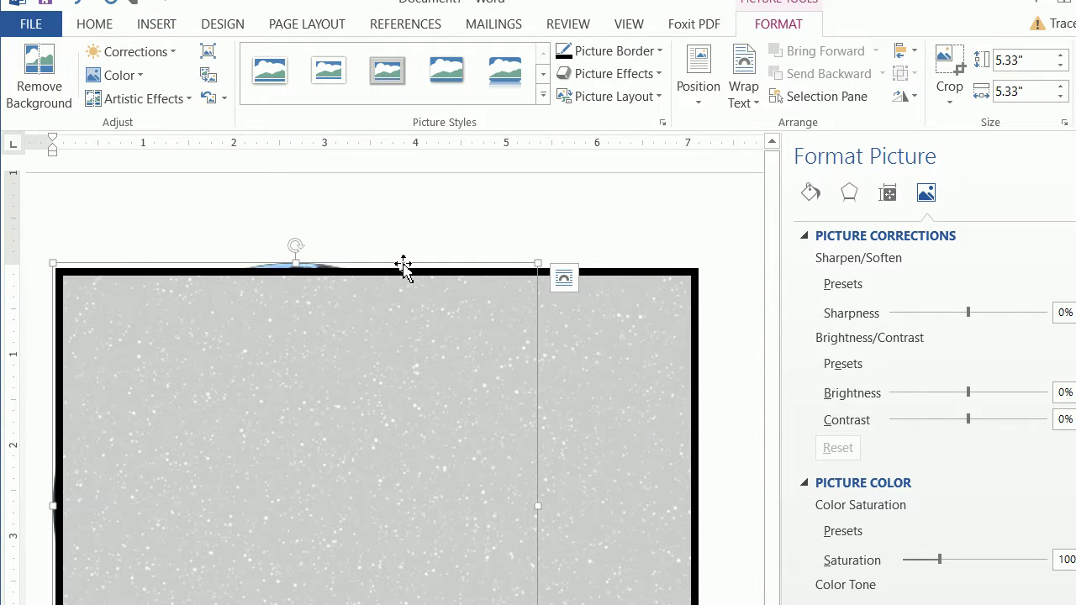
# Step: Set the Death Star picture's text wrapping to In Front of Text
pyautogui.moveTo(389, 273); pyautogui.dragTo(308, 272)
pyautogui.click(307, 271)
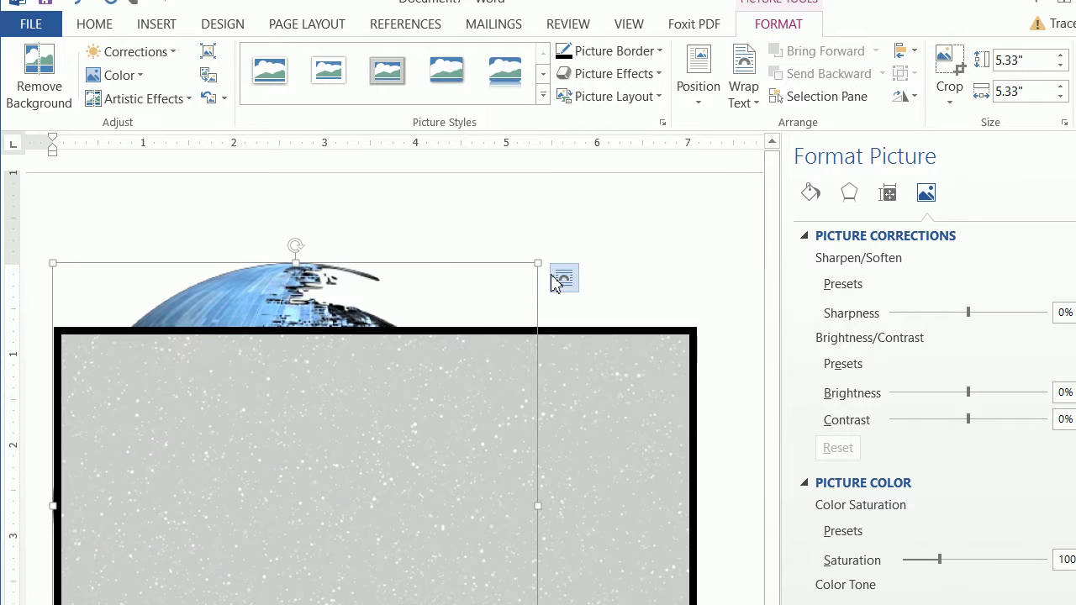
pyautogui.click(559, 280)
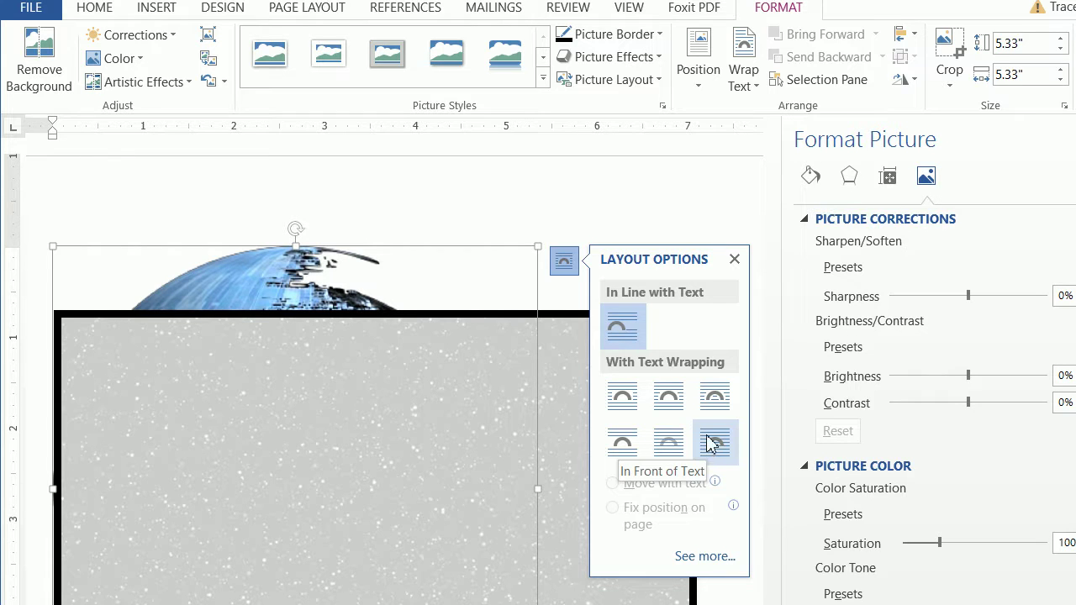
pyautogui.rightClick(440, 281)
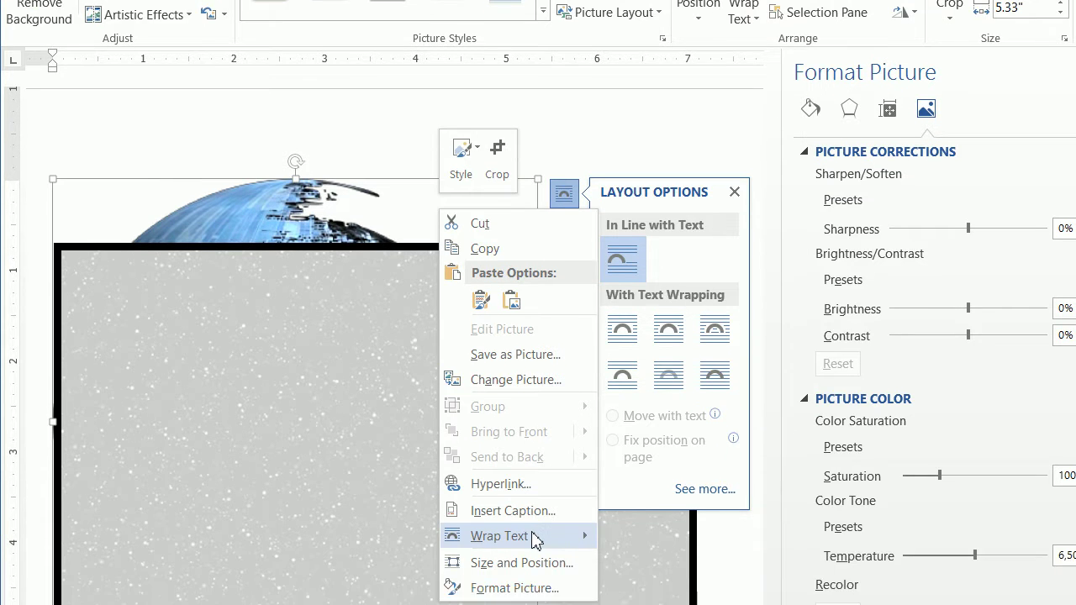
pyautogui.moveTo(534, 539)
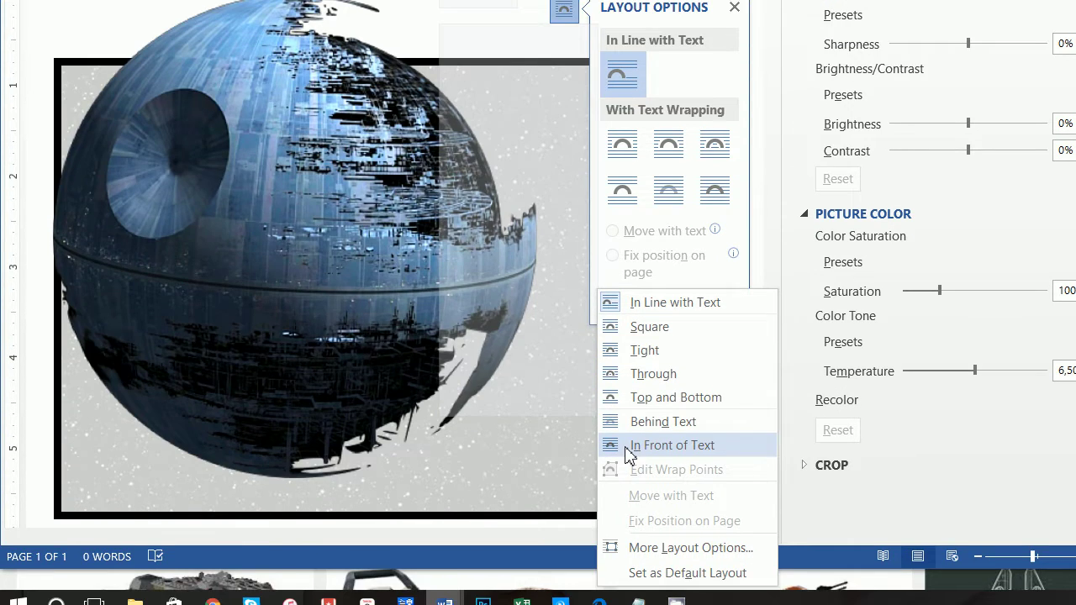
pyautogui.click(664, 446)
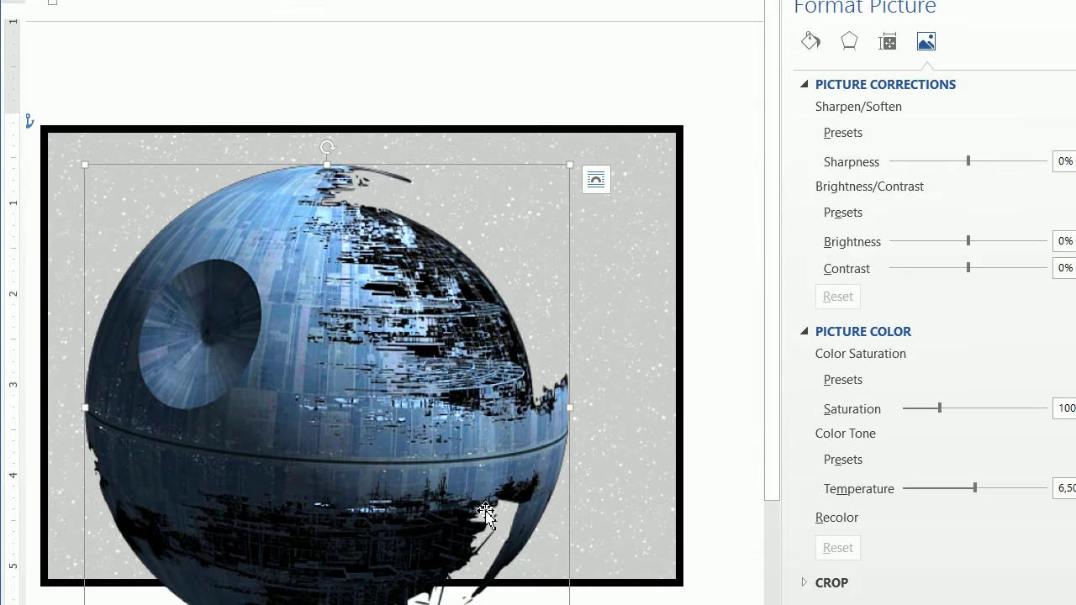
# Step: Shrink the Death Star picture to about 1.5 inches wide and place it in the card's upper-left corner
pyautogui.scroll(-3, 521, 488)
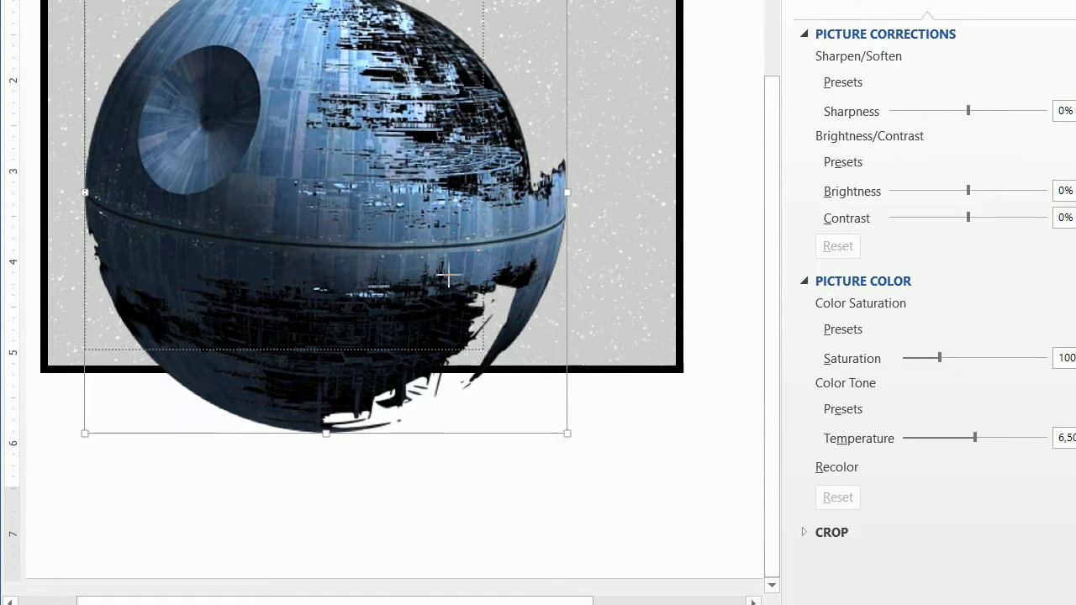
pyautogui.moveTo(570, 435); pyautogui.dragTo(216, 58)
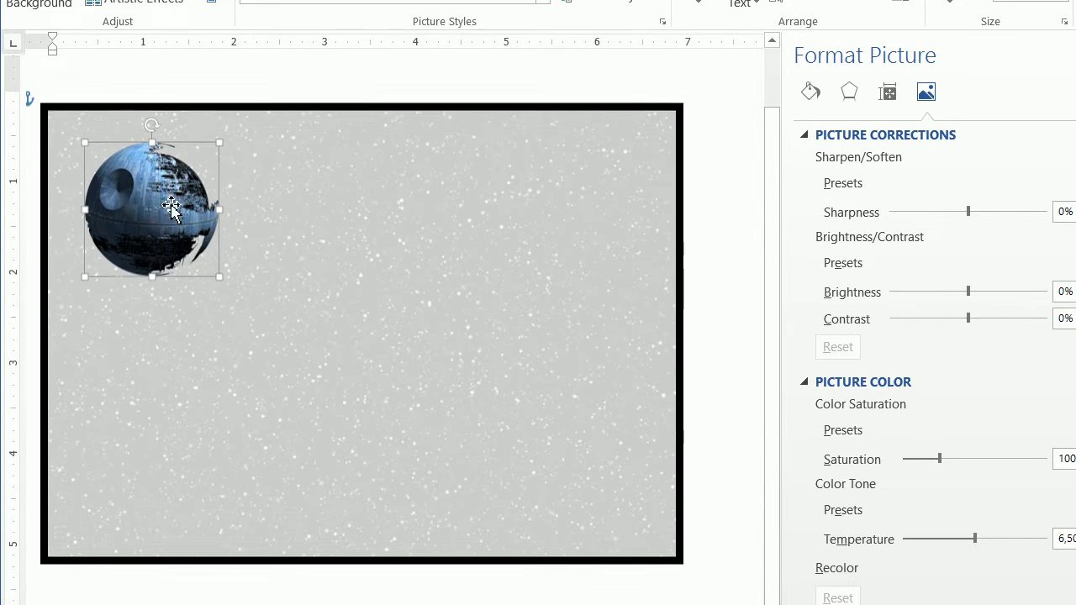
pyautogui.moveTo(170, 208); pyautogui.dragTo(143, 176)
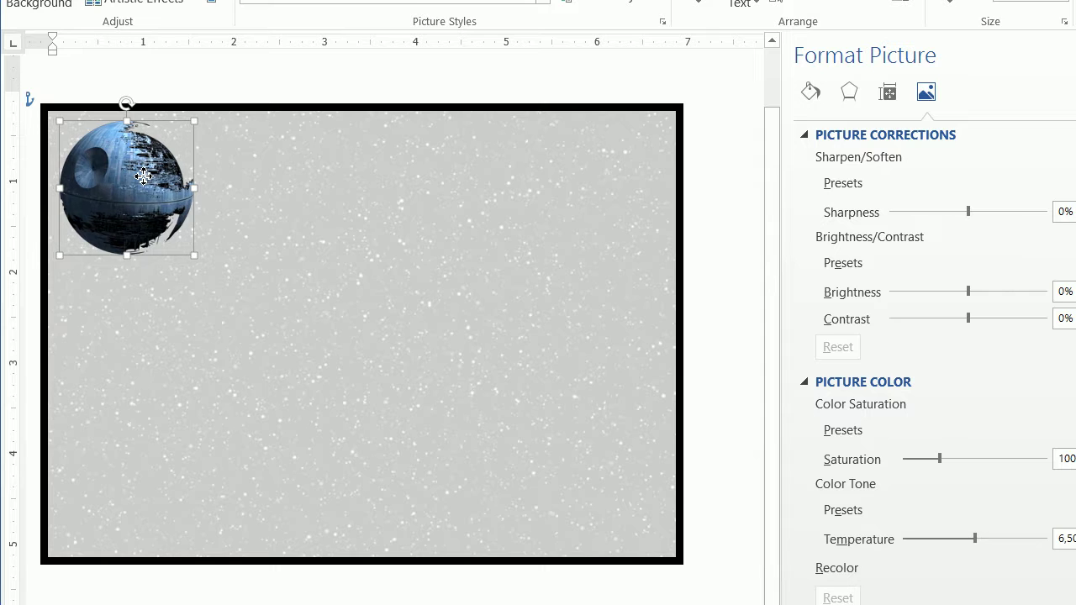
# Step: Insert the falcon picture from the star wars folder
pyautogui.click(155, 41)
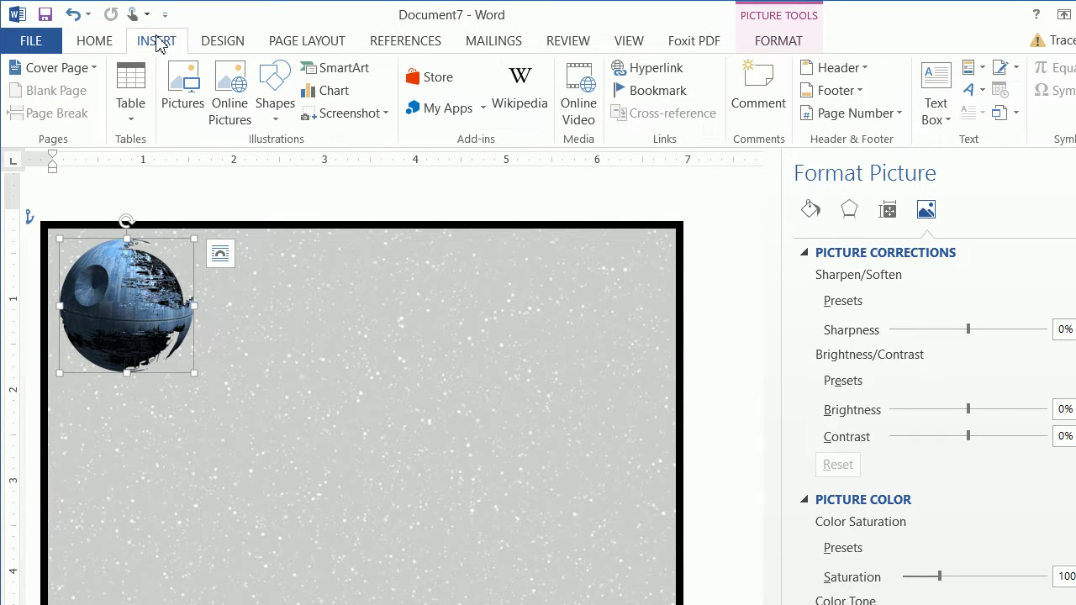
pyautogui.click(183, 93)
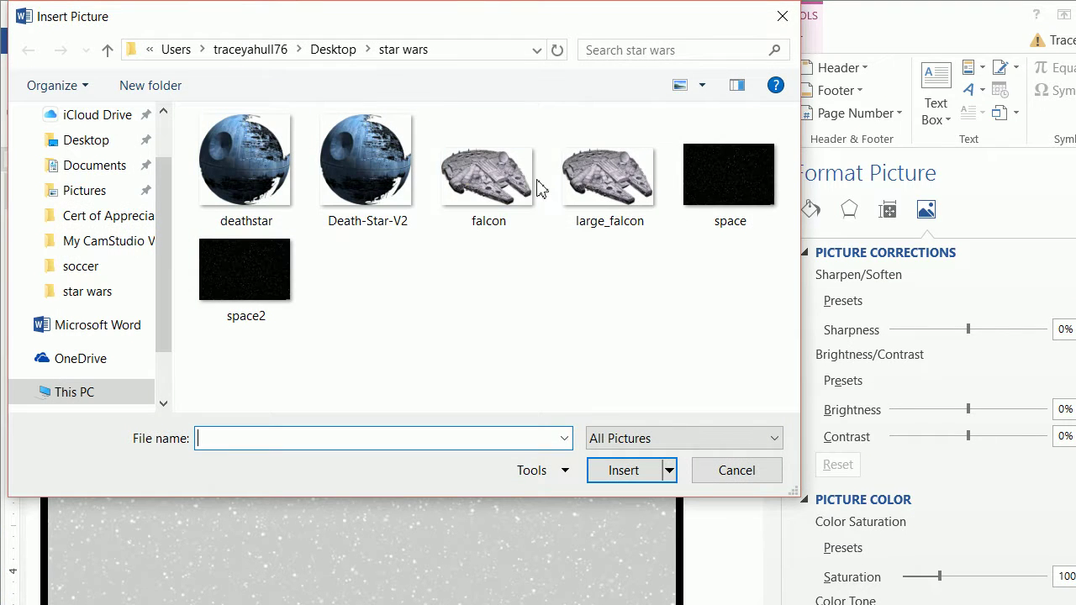
pyautogui.click(492, 180)
pyautogui.click(601, 469)
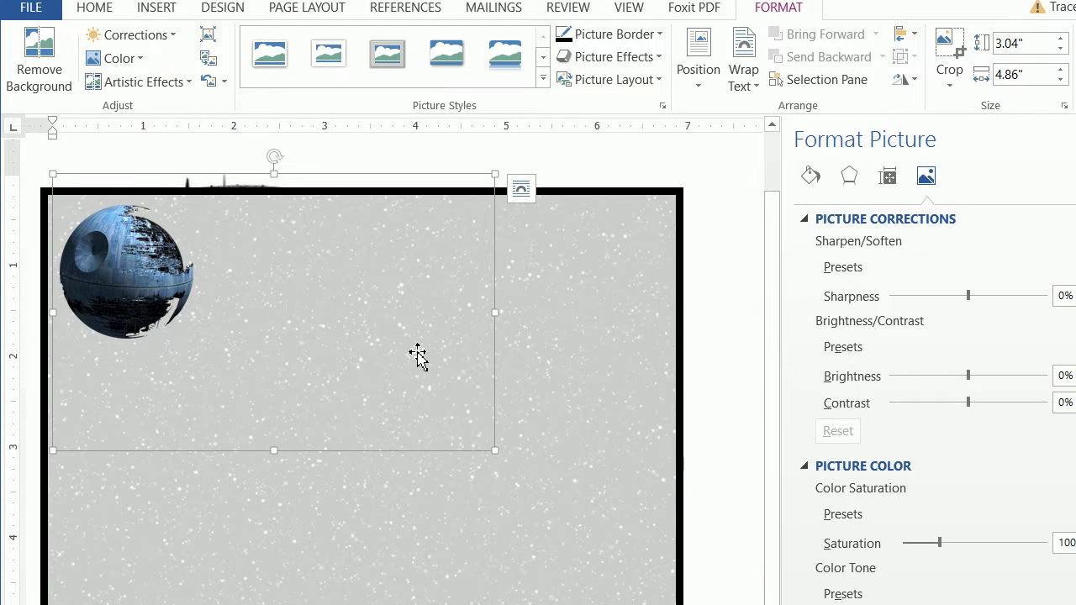
# Step: Set the falcon picture's wrapping to In Front of Text and move it toward the middle of the card
pyautogui.click(519, 192)
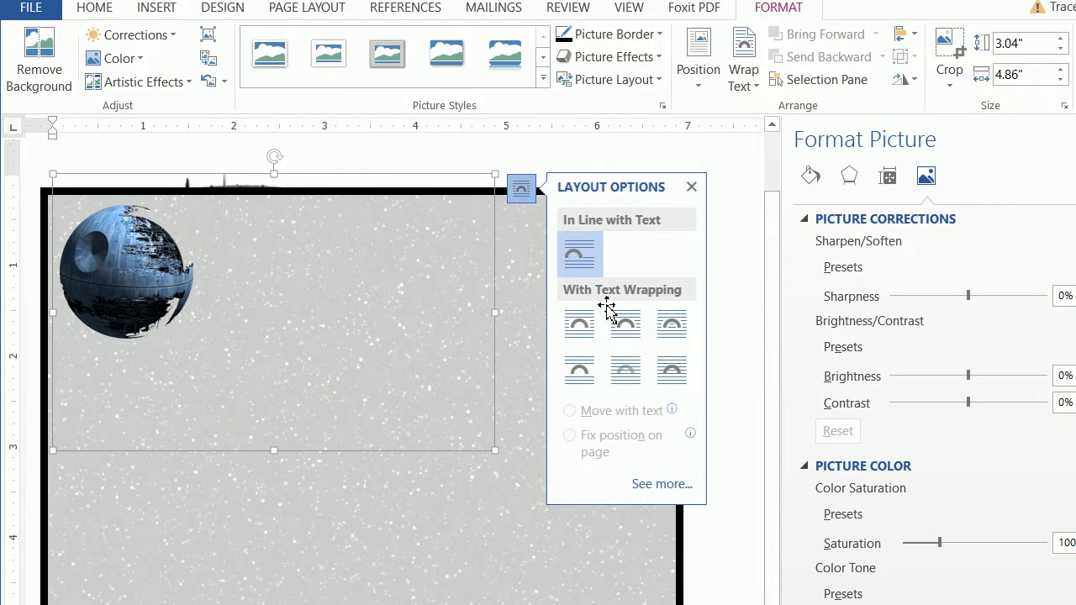
pyautogui.click(666, 380)
pyautogui.moveTo(338, 295); pyautogui.dragTo(441, 372)
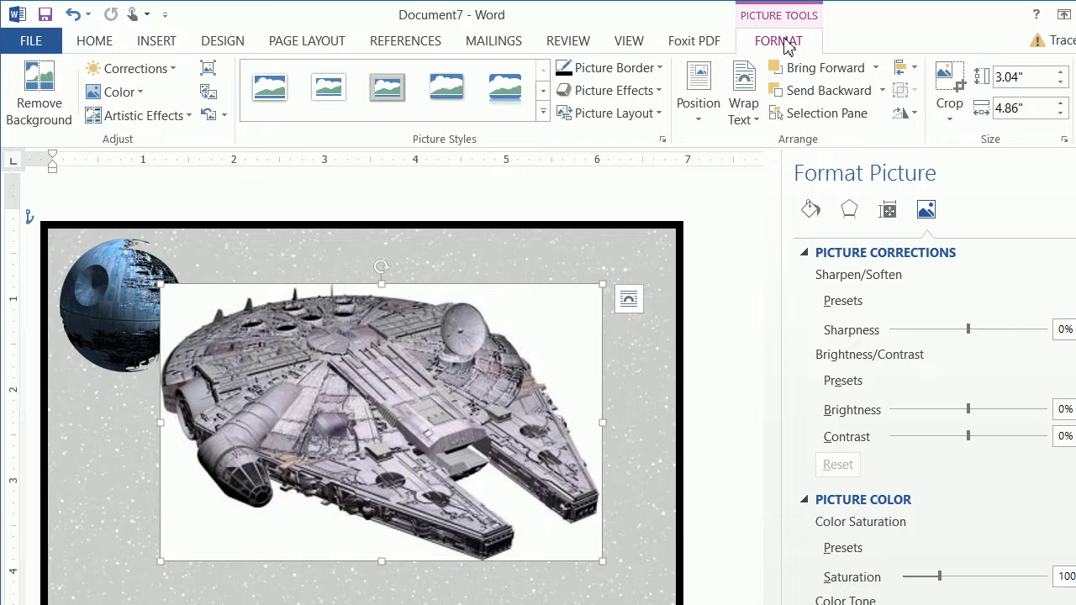
# Step: Remove the falcon picture's white background, extending the kept area to the full picture so the whole ship is included
pyautogui.click(39, 93)
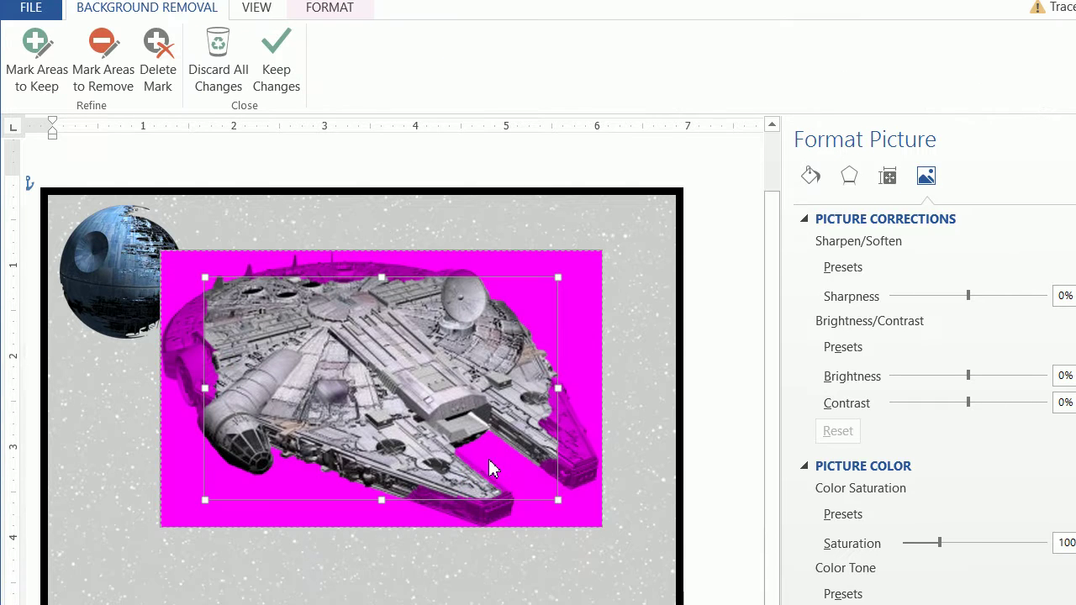
pyautogui.moveTo(558, 450); pyautogui.dragTo(602, 477)
pyautogui.moveTo(205, 192); pyautogui.dragTo(161, 166)
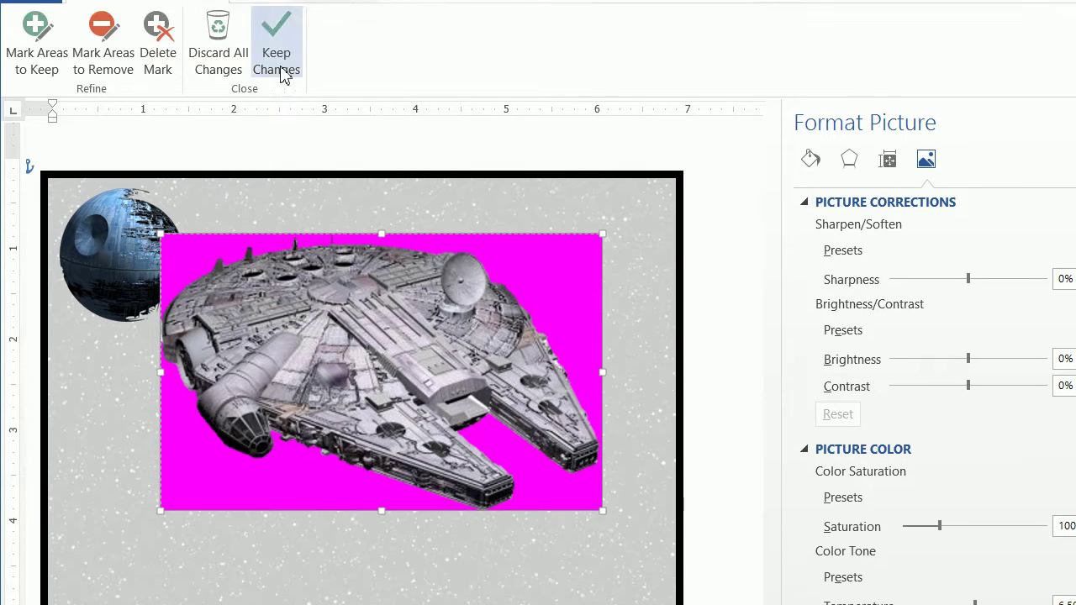
pyautogui.click(279, 6)
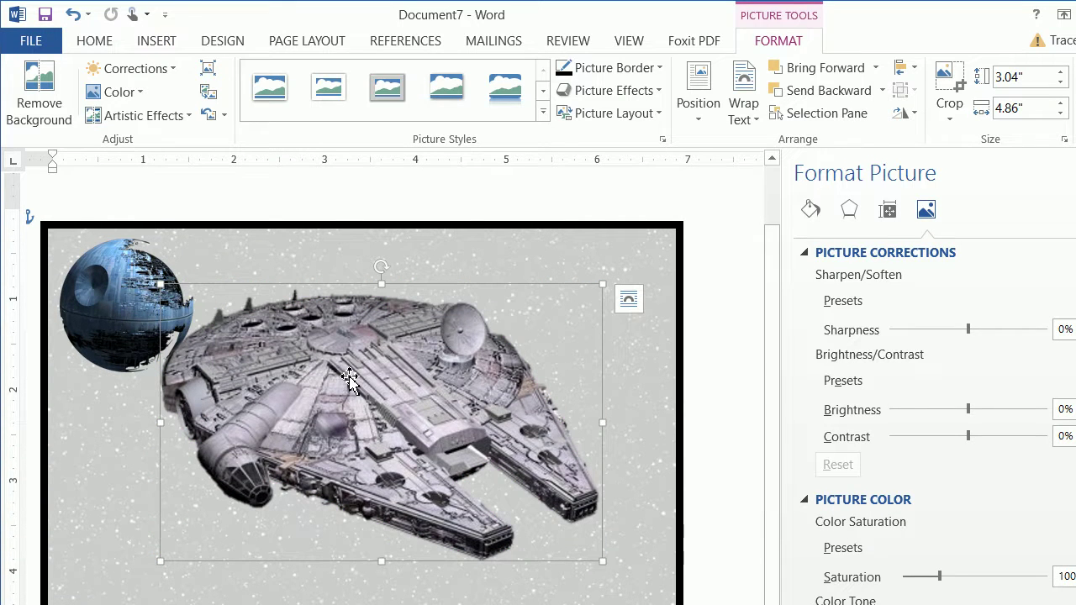
# Step: Shrink the falcon picture to about 2 by 3.19 inches and place it in the card's lower-right corner
pyautogui.moveTo(160, 286); pyautogui.dragTo(312, 378)
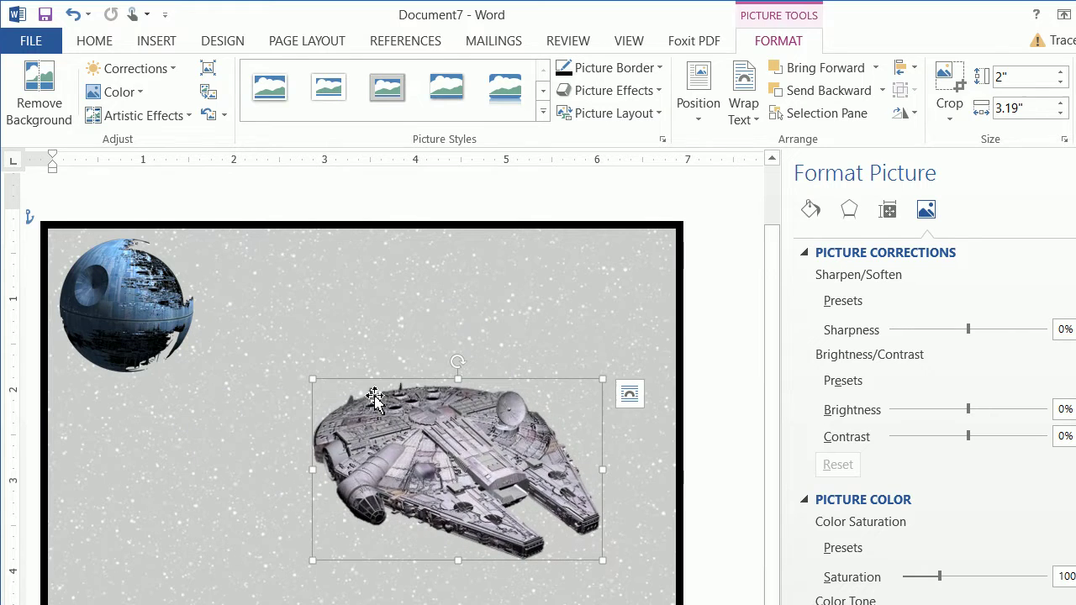
pyautogui.moveTo(501, 472); pyautogui.dragTo(565, 576)
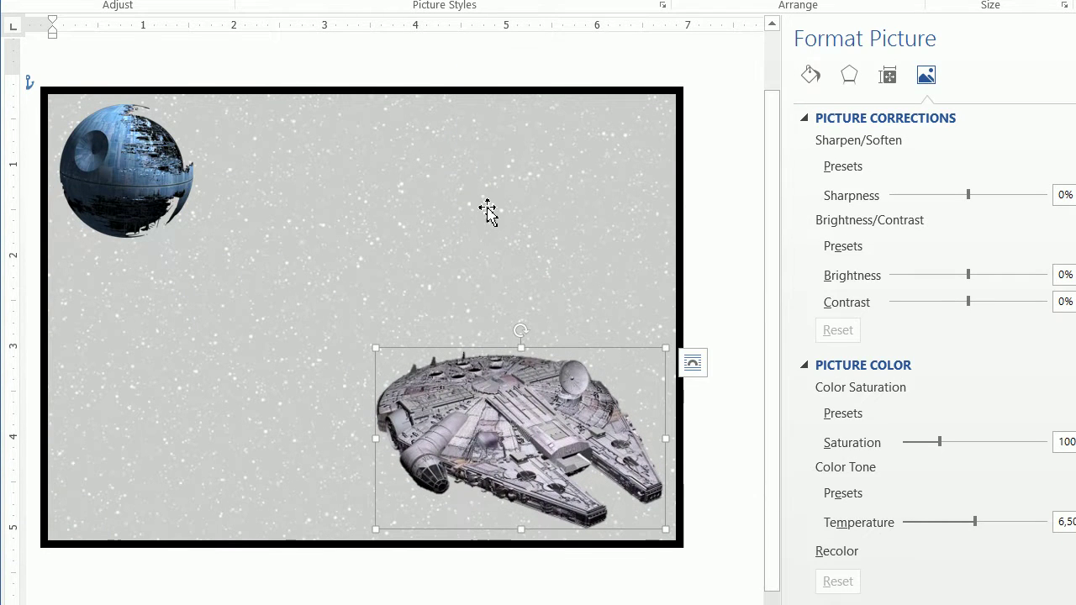
pyautogui.scroll(1, 624, 156)
pyautogui.scroll(-1, 624, 156)
pyautogui.scroll(2, 575, 219)
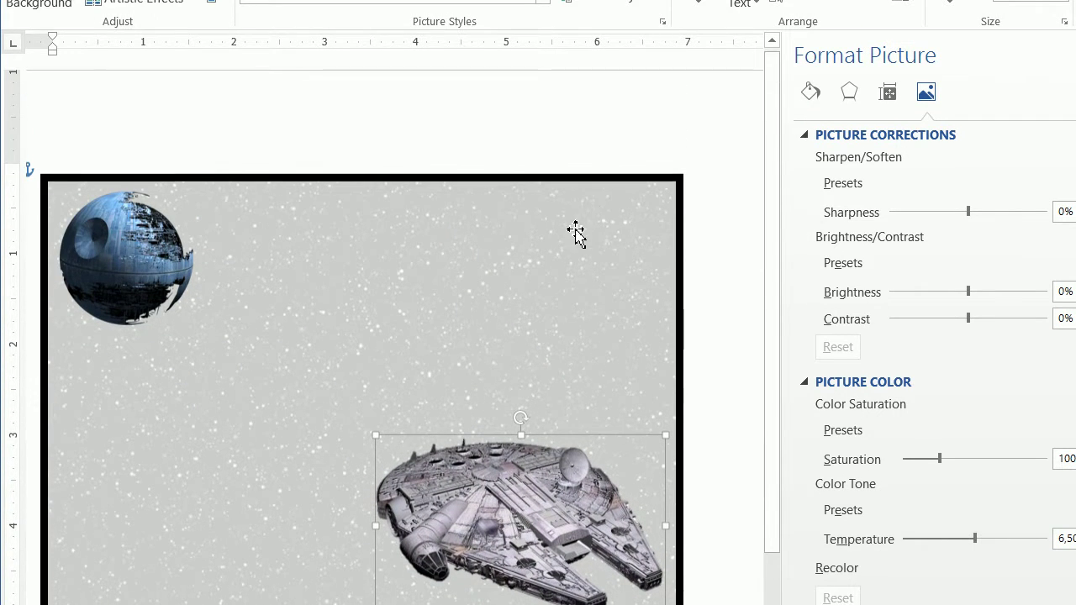
# Step: Examine the message layout on the sample card in the thankyous document and return to Document7
pyautogui.moveTo(260, 597); pyautogui.dragTo(202, 538)
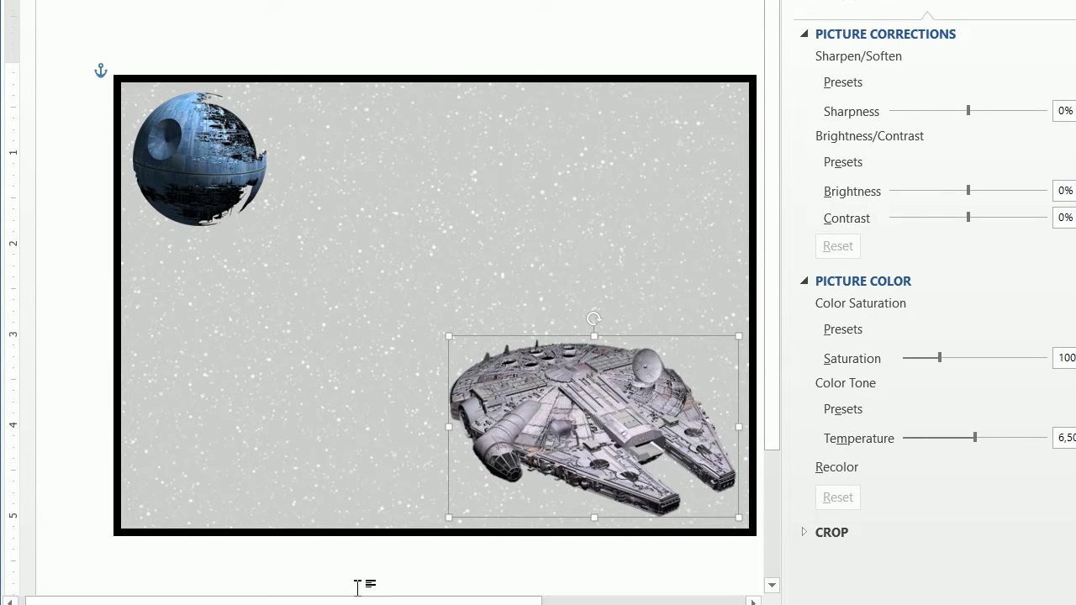
pyautogui.moveTo(436, 604)
pyautogui.click(336, 594)
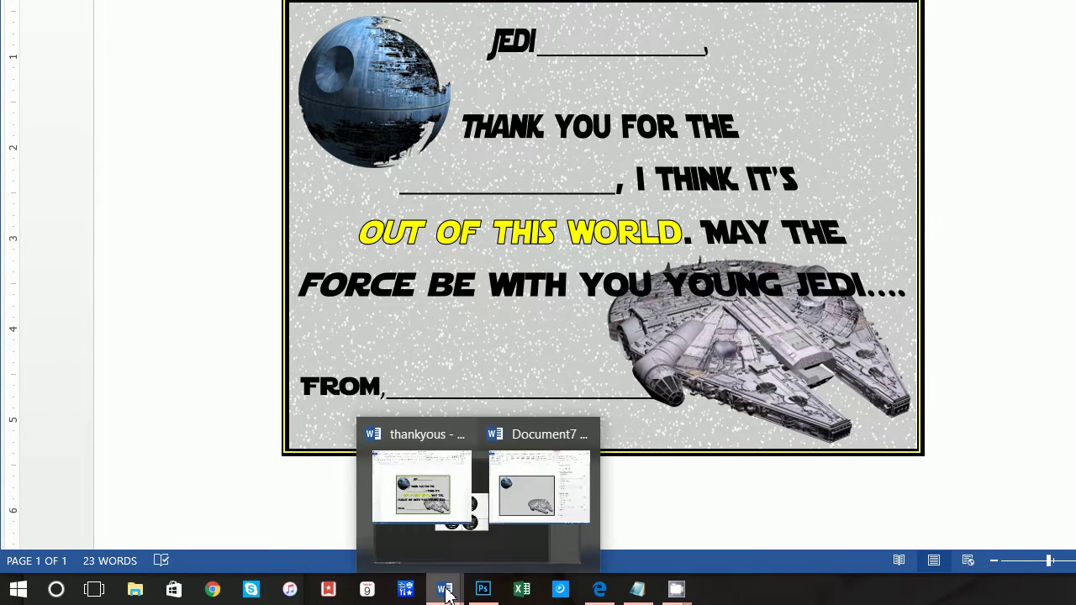
pyautogui.click(502, 538)
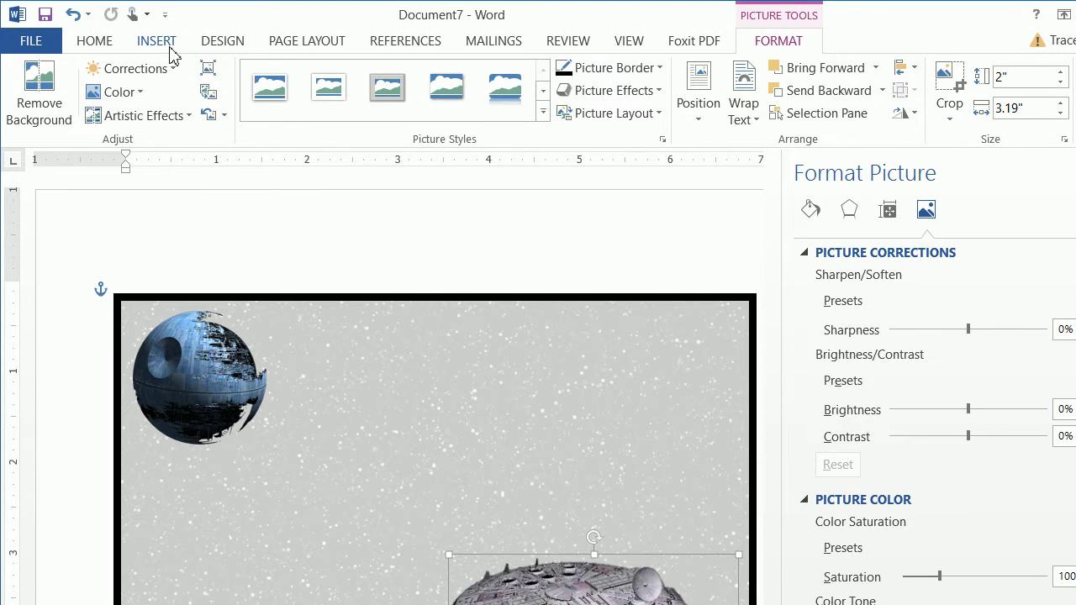
# Step: Draw a text box about 4.54 inches high and 6.38 inches wide over most of the card
pyautogui.click(157, 41)
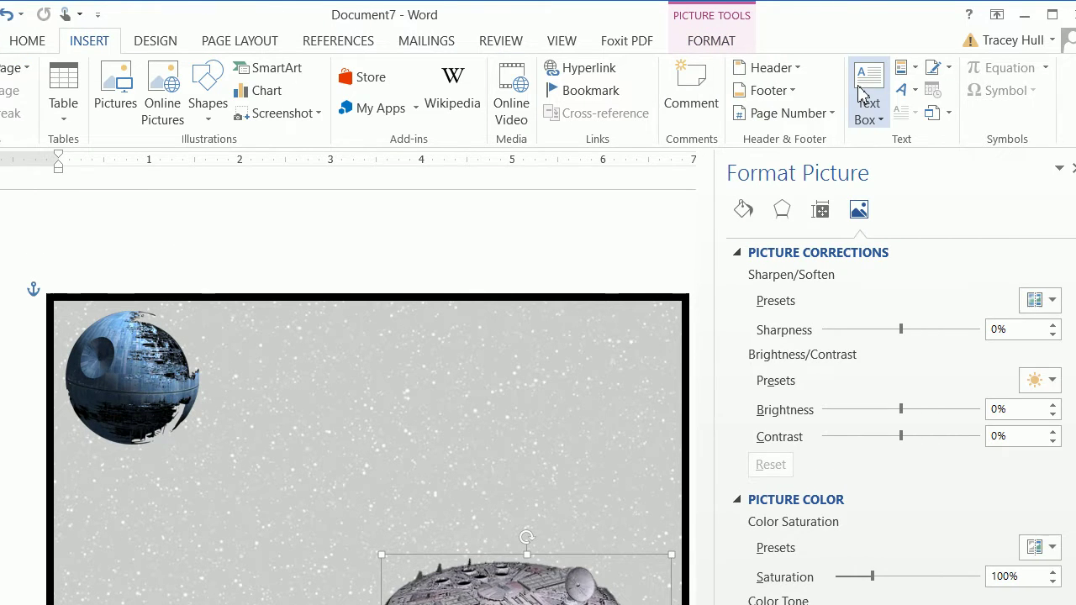
pyautogui.click(936, 105)
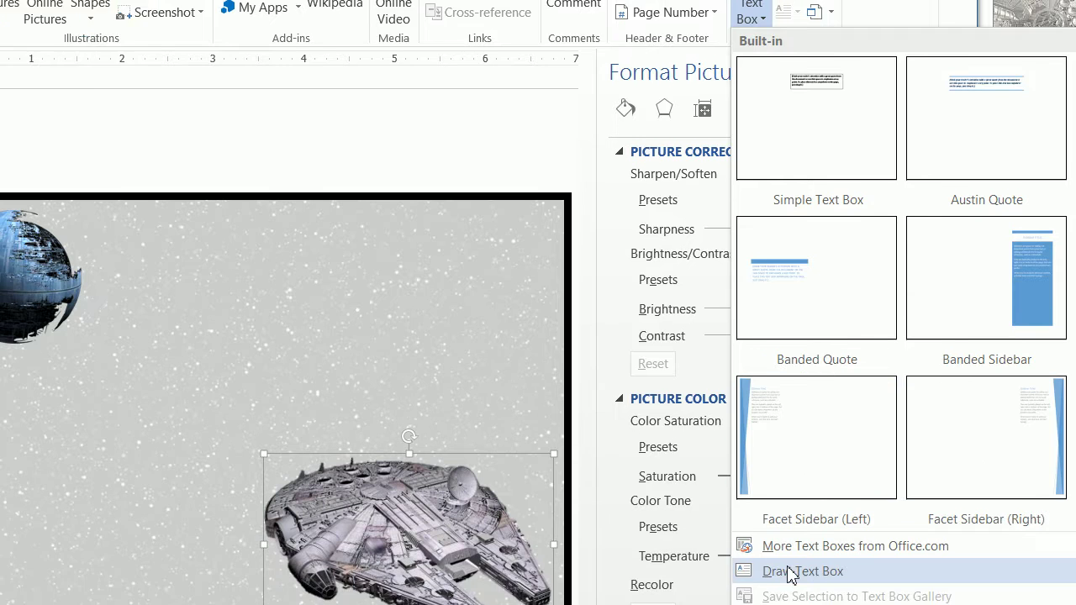
pyautogui.click(790, 570)
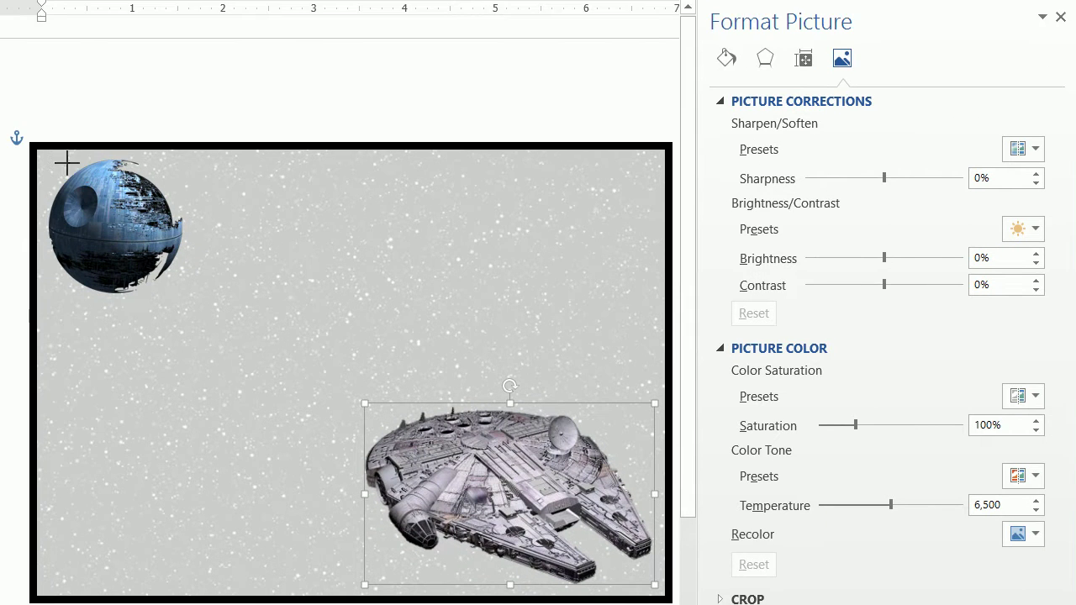
pyautogui.moveTo(0, 96); pyautogui.dragTo(571, 499)
pyautogui.moveTo(706, 516); pyautogui.dragTo(379, 516)
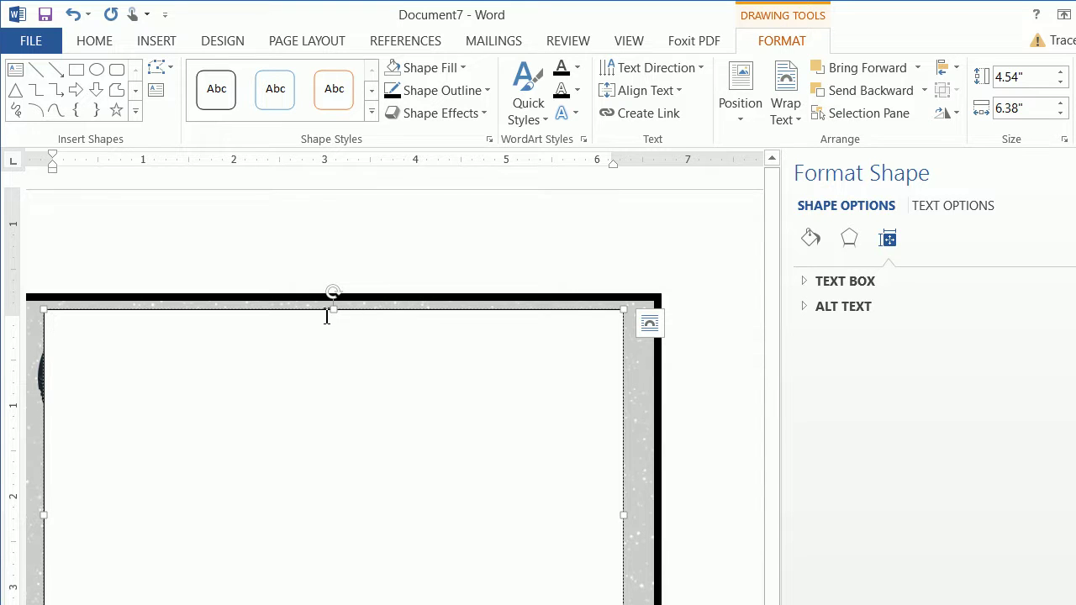
# Step: Give the text box no fill and no outline
pyautogui.click(462, 69)
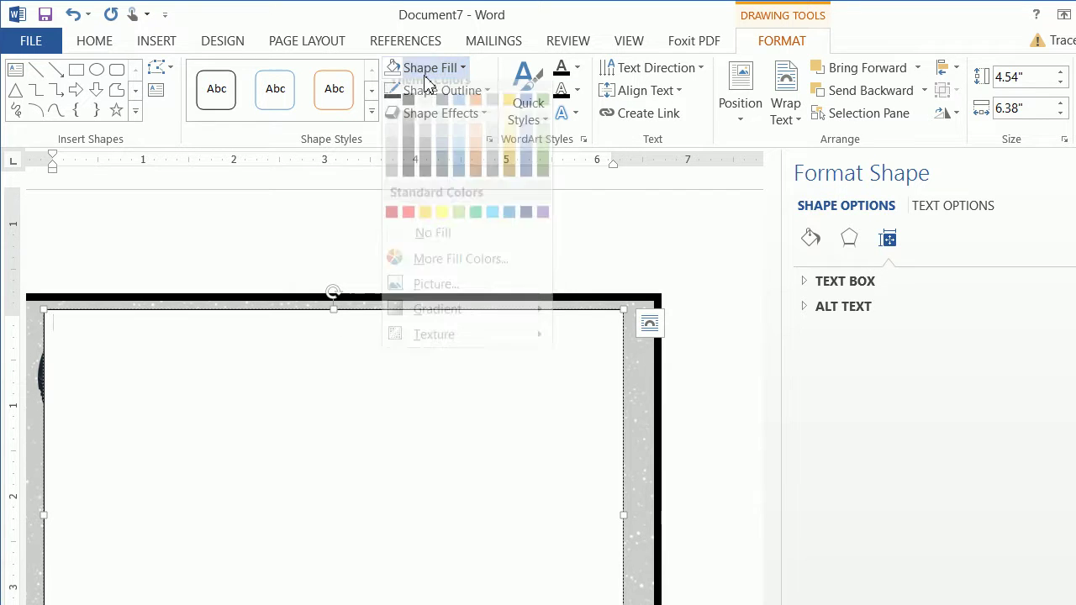
pyautogui.click(417, 252)
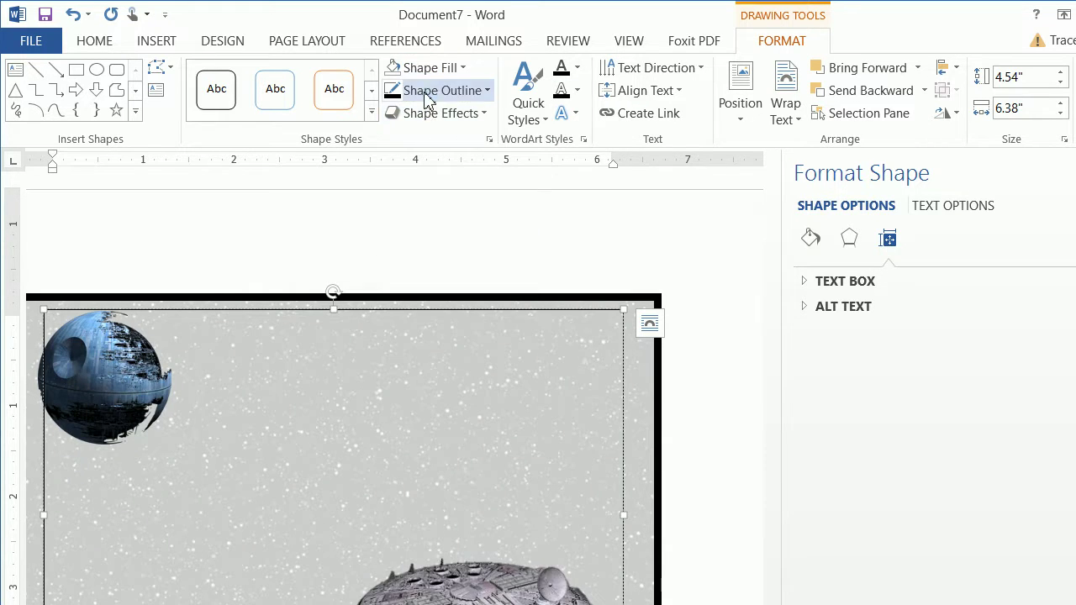
pyautogui.click(431, 91)
pyautogui.click(421, 268)
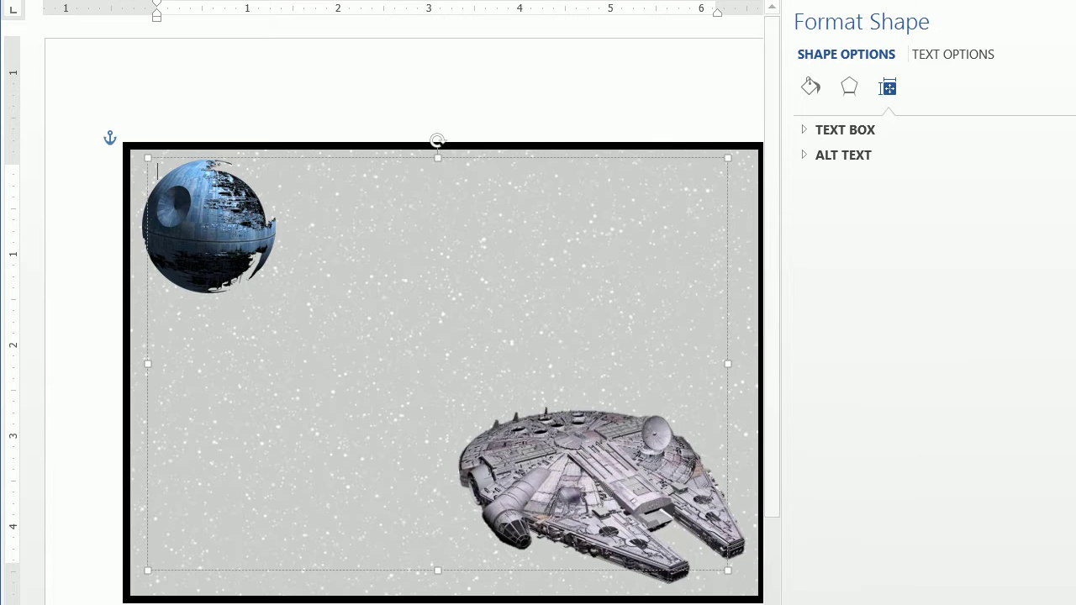
# Step: Set the text box's font to Star Jedi
pyautogui.click(107, 42)
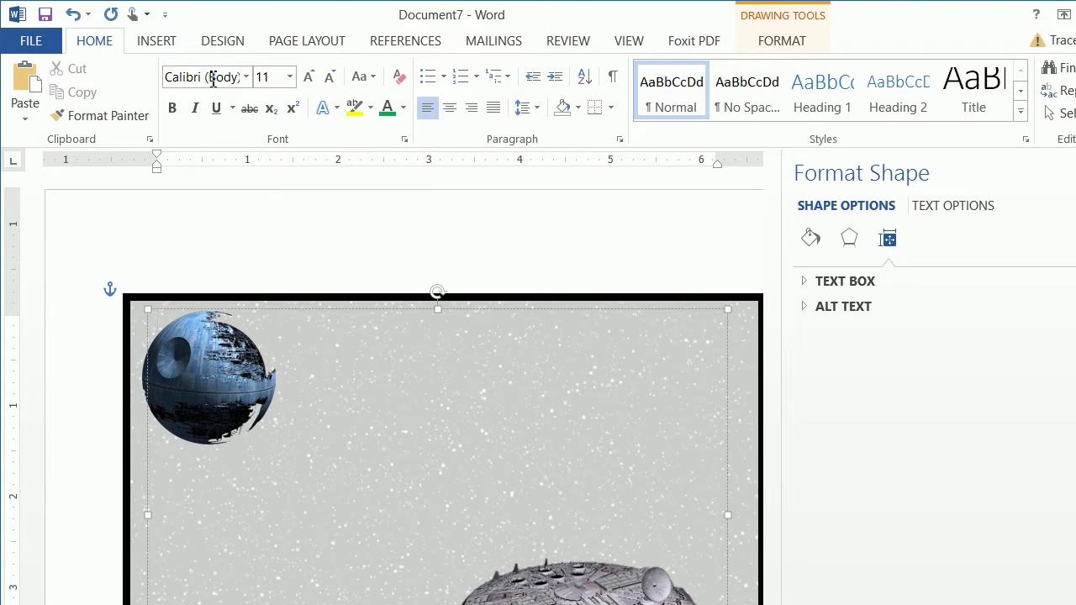
pyautogui.click(247, 77)
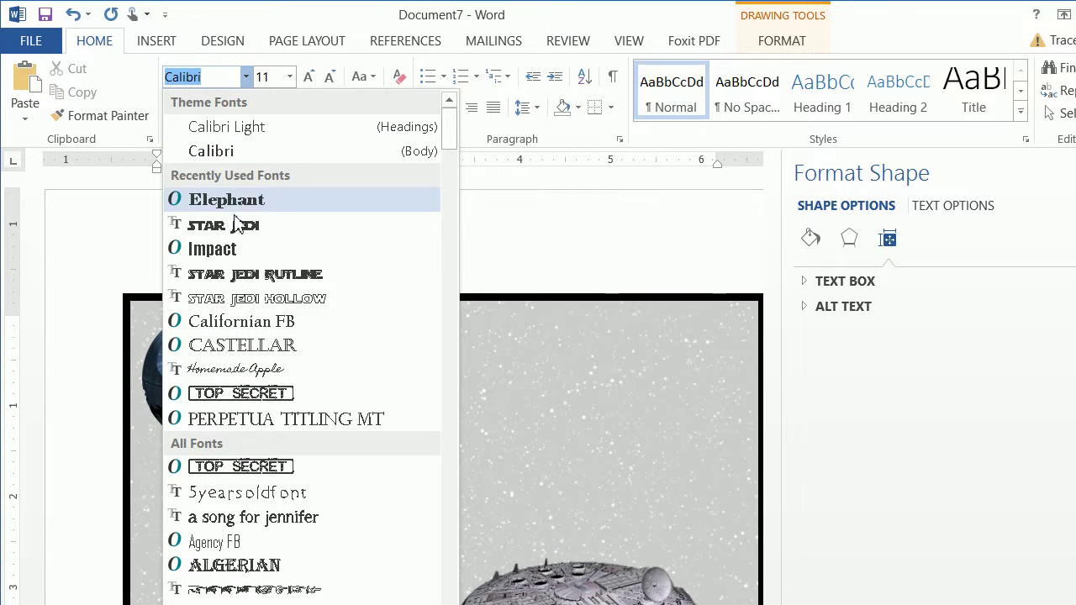
pyautogui.click(270, 236)
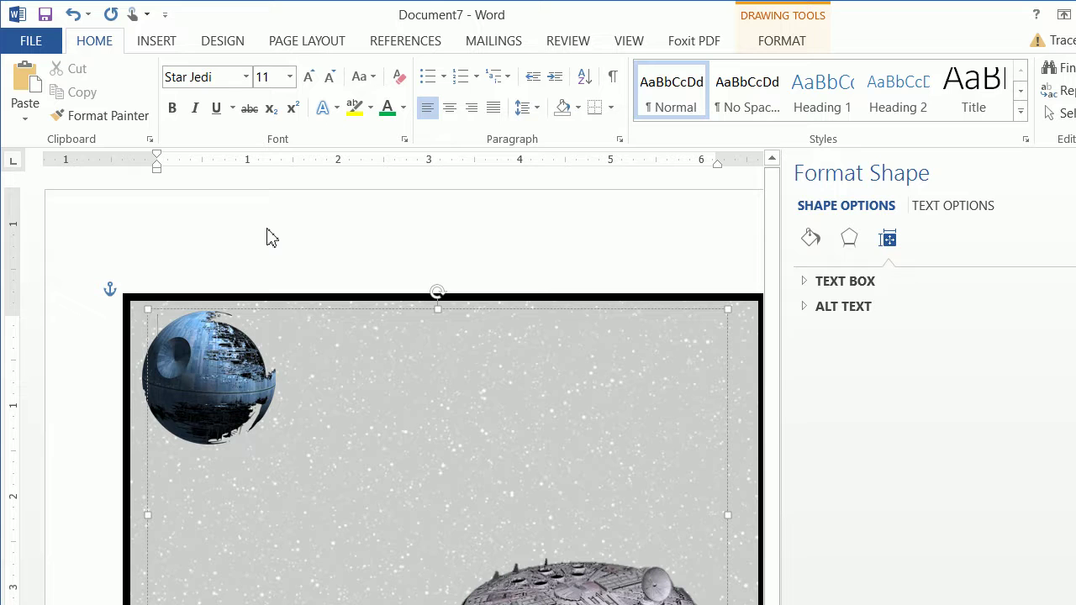
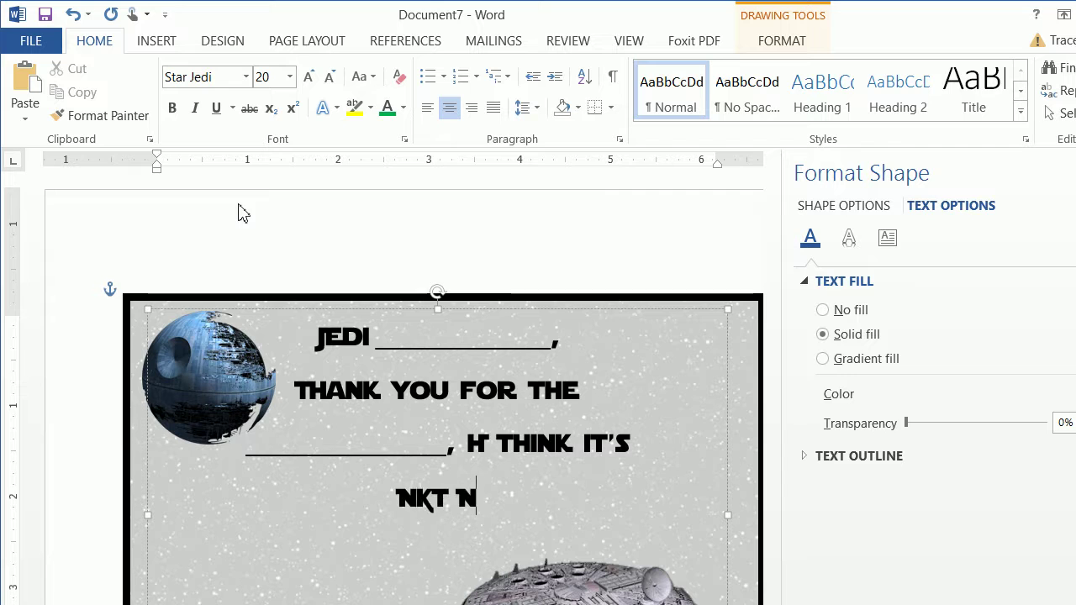
# Step: Delete the mistyped text on the fourth line of the message
pyautogui.press('BackSpace')
pyautogui.press('BackSpace')
pyautogui.press('BackSpace')
pyautogui.press('BackSpace')
pyautogui.press('BackSpace')
pyautogui.write('outo')
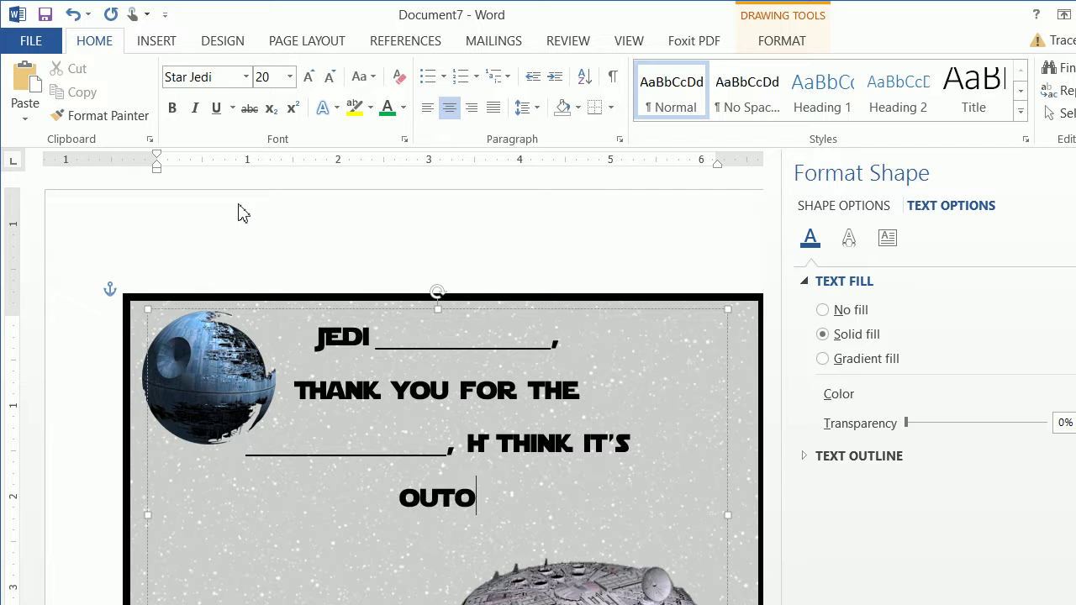
pyautogui.press('BackSpace')
pyautogui.press('BackSpace')
pyautogui.press('BackSpace')
pyautogui.press('BackSpace')
pyautogui.write('out of')
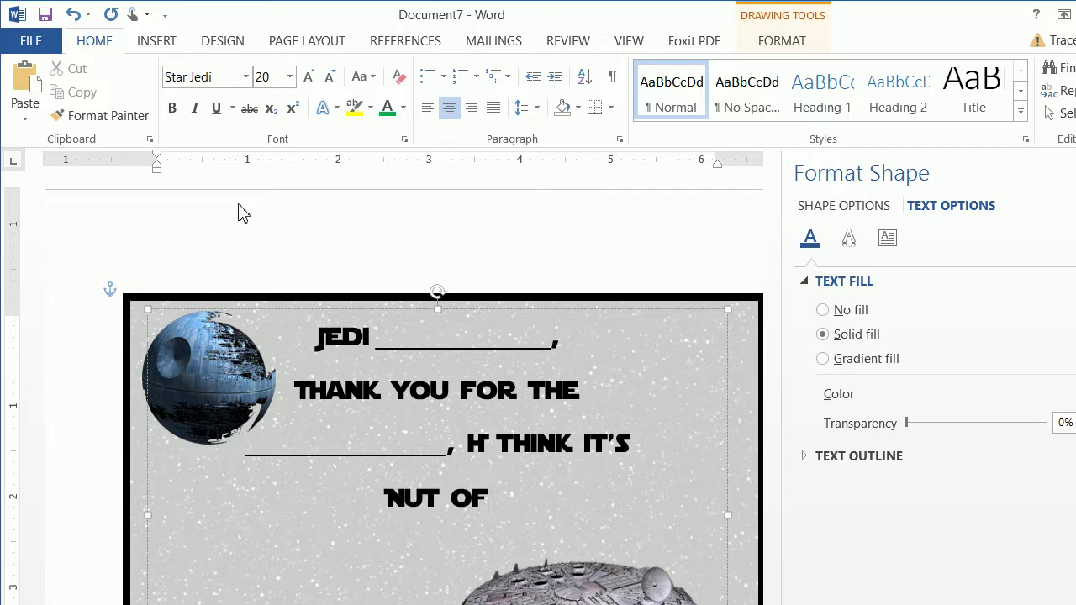
pyautogui.press('BackSpace')
pyautogui.press('BackSpace')
pyautogui.press('BackSpace')
pyautogui.press('BackSpace')
pyautogui.press('BackSpace')
pyautogui.press('BackSpace')
pyautogui.write("'n")
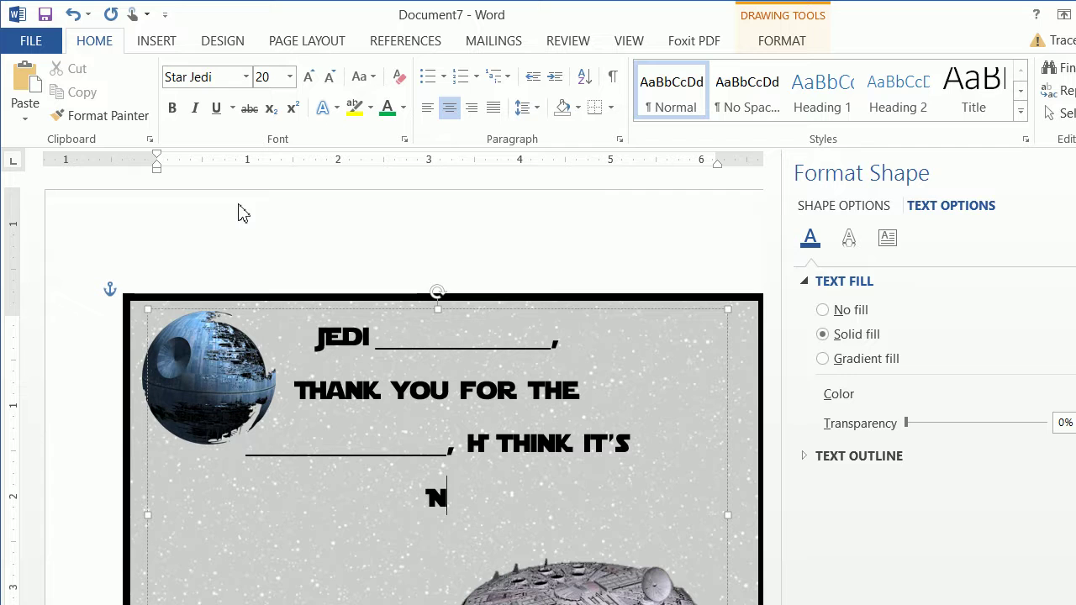
pyautogui.press('BackSpace')
pyautogui.press('BackSpace')
# Step: Enter "out of this word." as the fourth line of the message
pyautogui.write('out')
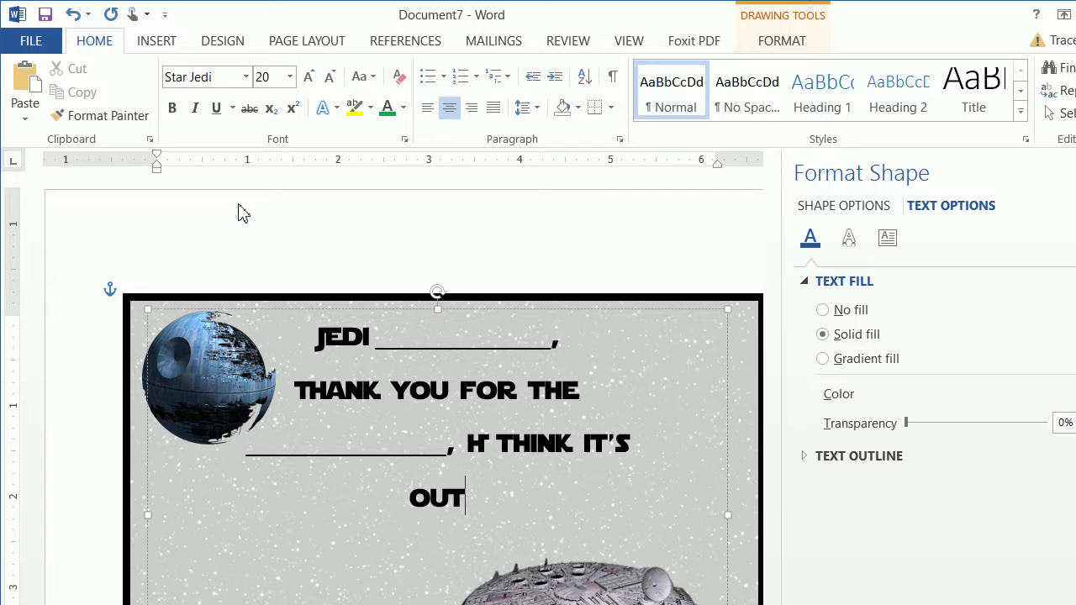
pyautogui.write(' of this word')
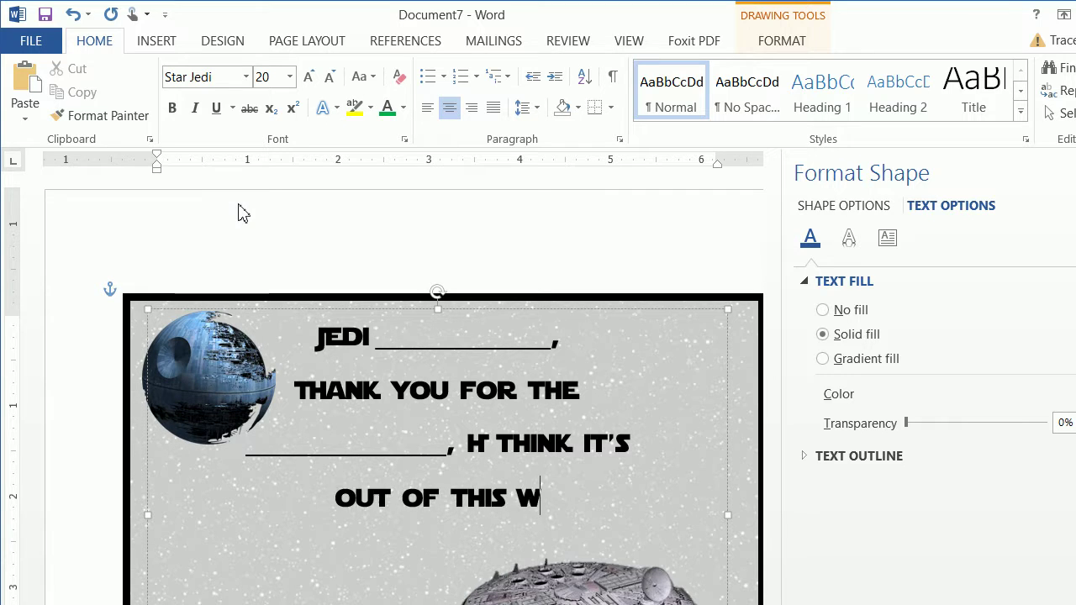
pyautogui.write('.')
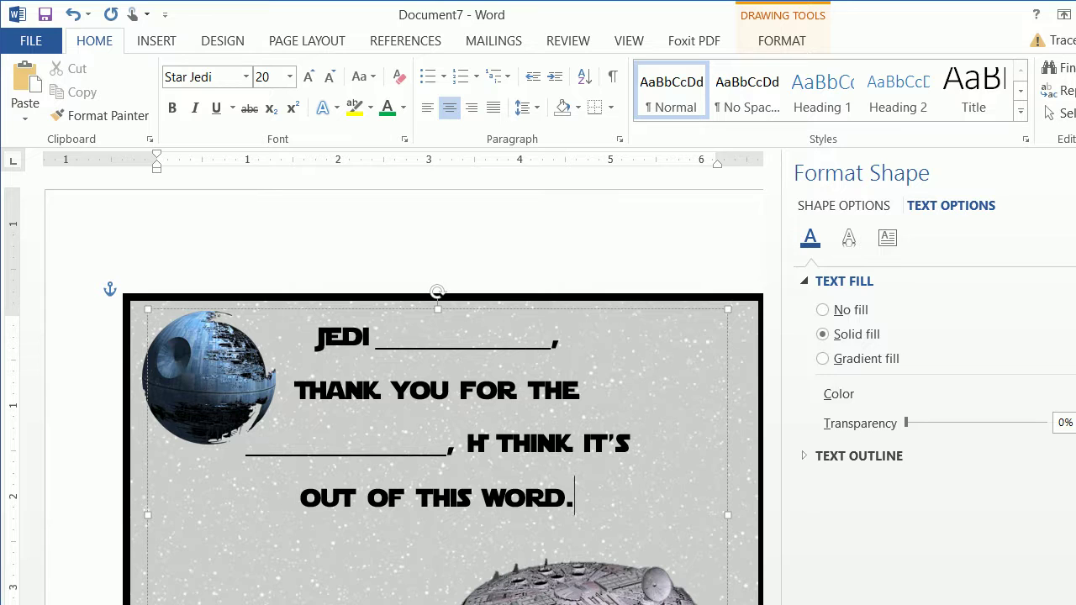
# Step: Replace the wrong character before "think it's" on the third line with "I"
pyautogui.click(487, 437)
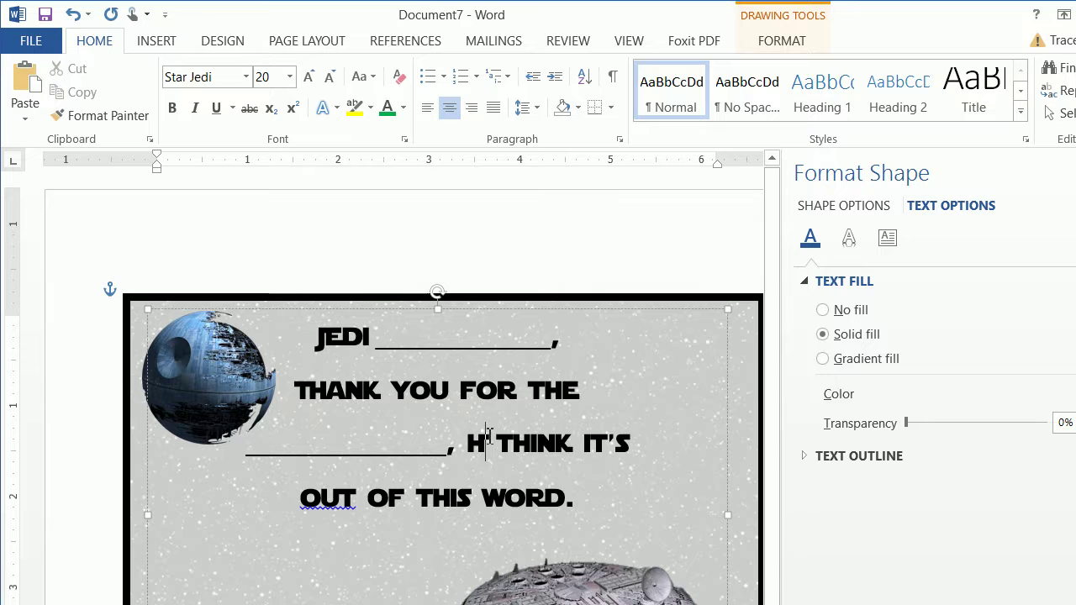
pyautogui.press('BackSpace')
pyautogui.write('I')
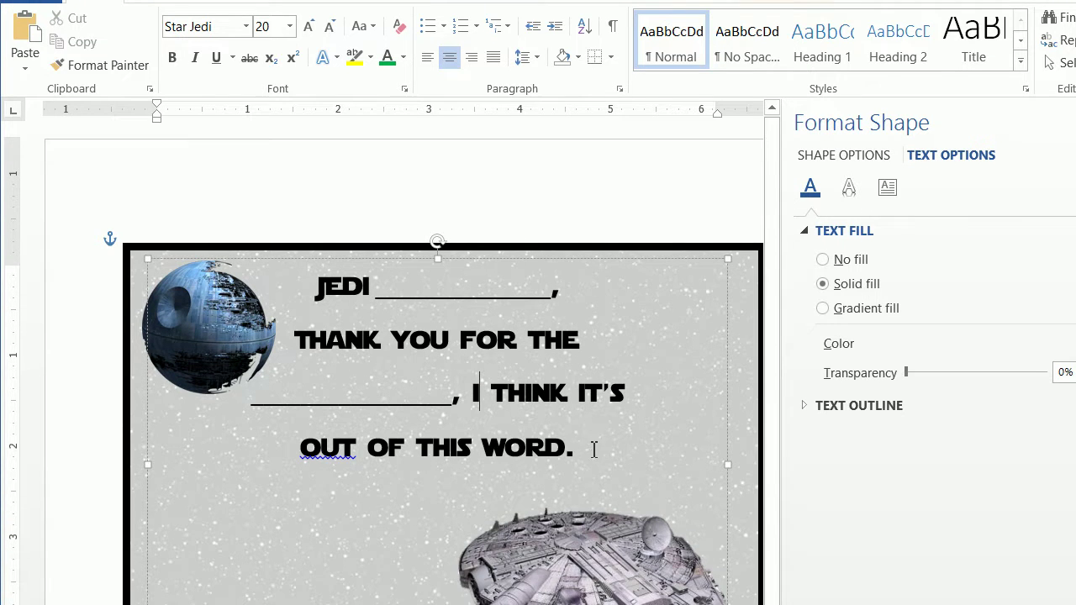
# Step: Add "May the" at the end of the fourth line and "Force be with you young Jedi..." as a new line below it
pyautogui.click(610, 454)
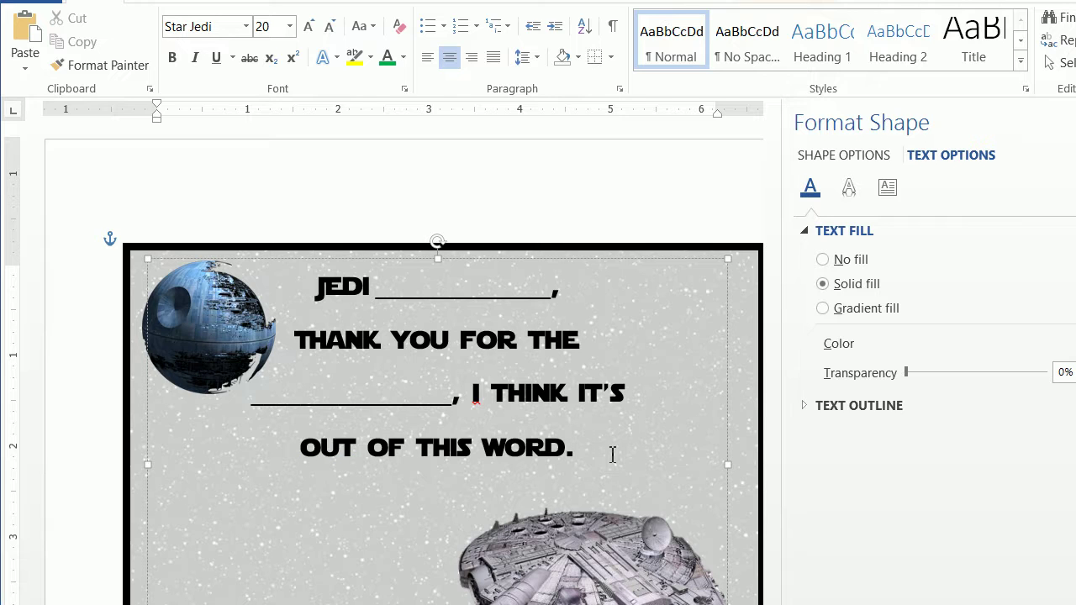
pyautogui.write('MAY ')
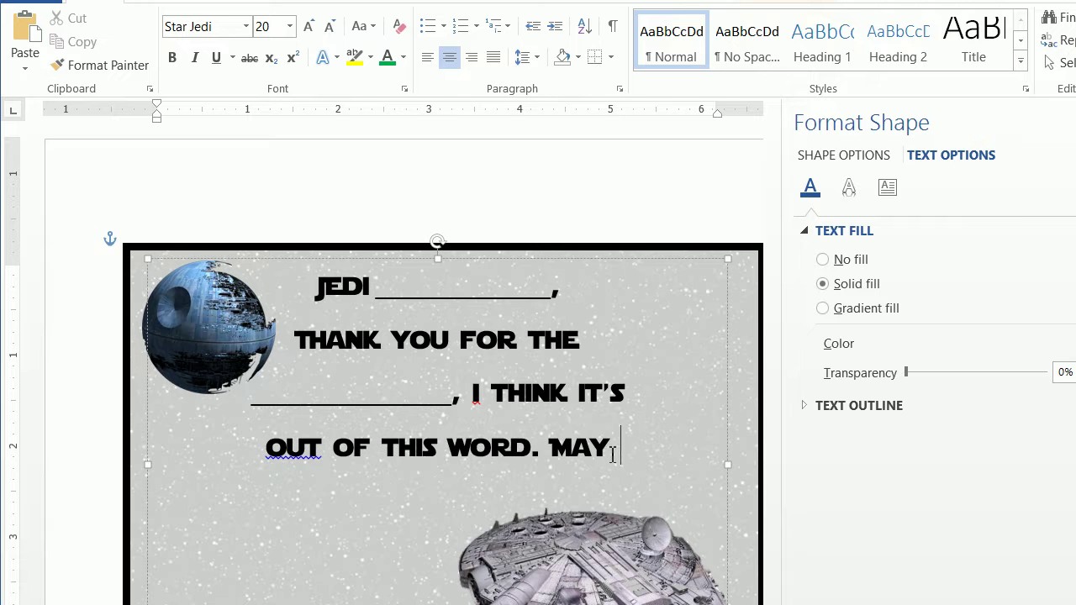
pyautogui.write('THE')
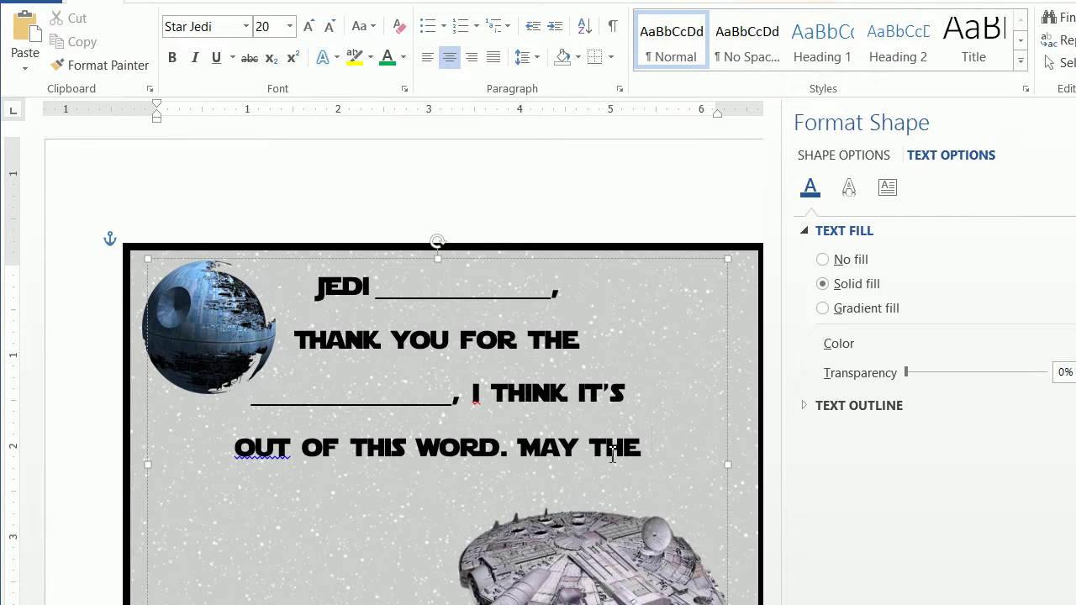
pyautogui.press('Return')
pyautogui.write('FORCE ')
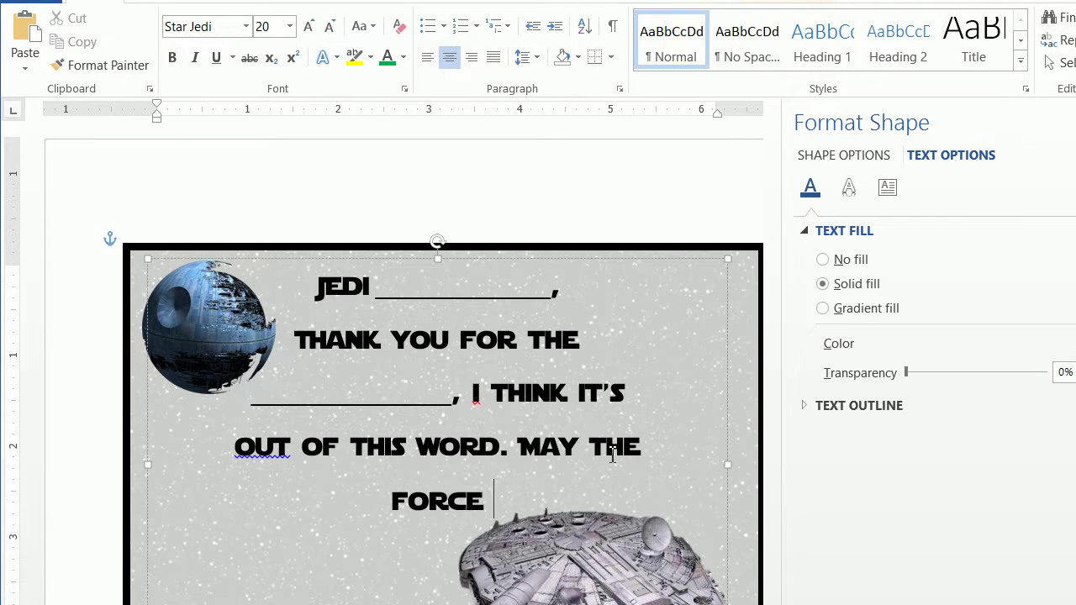
pyautogui.write('BE WITH YOU YOUNG GT')
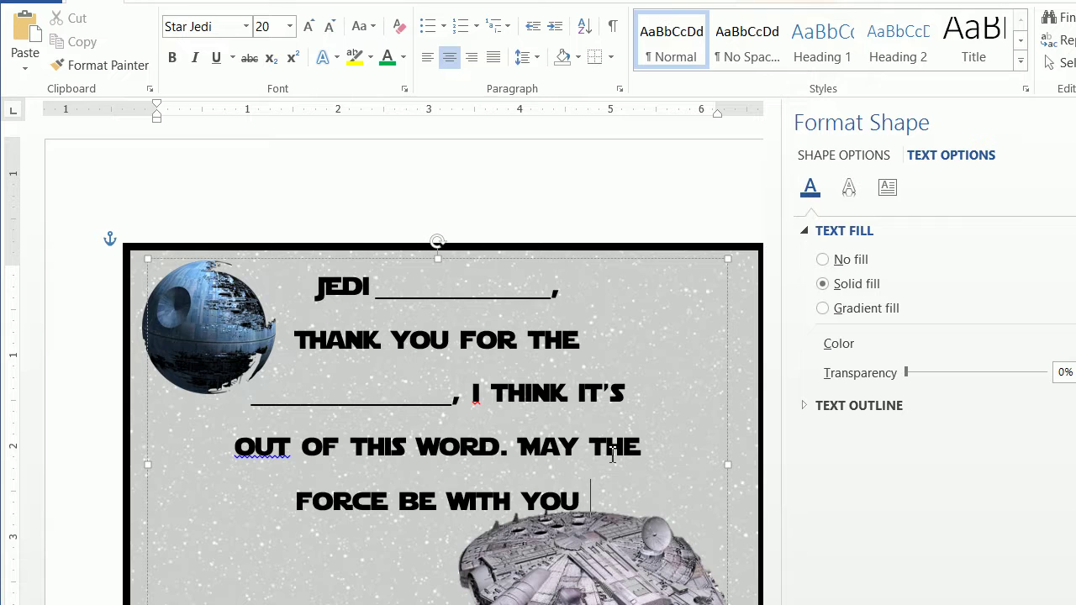
pyautogui.press('BackSpace')
pyautogui.press('BackSpace')
pyautogui.write('JE')
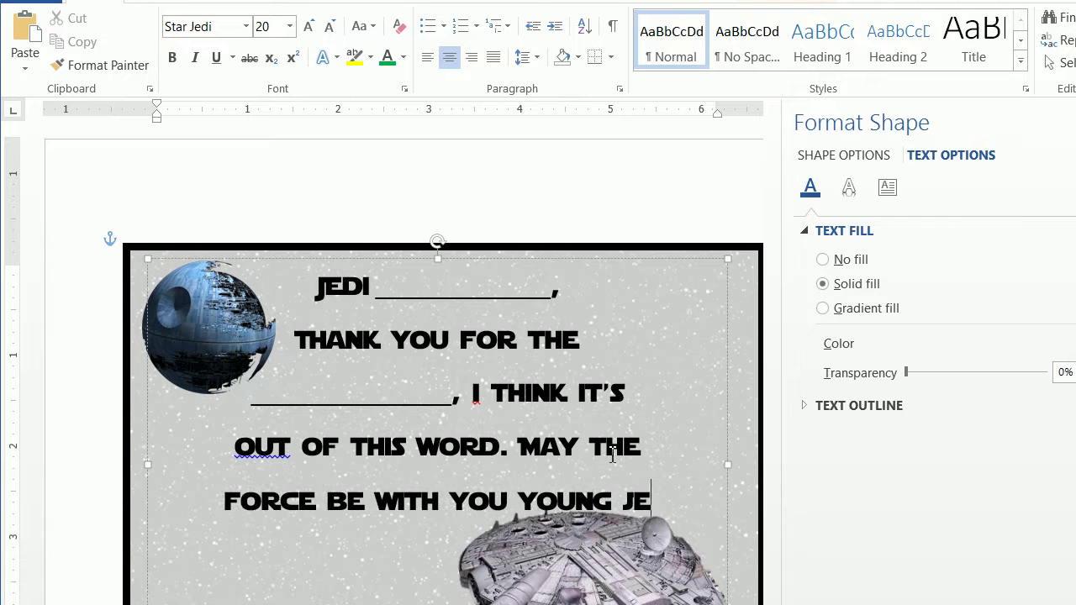
pyautogui.write('DI...')
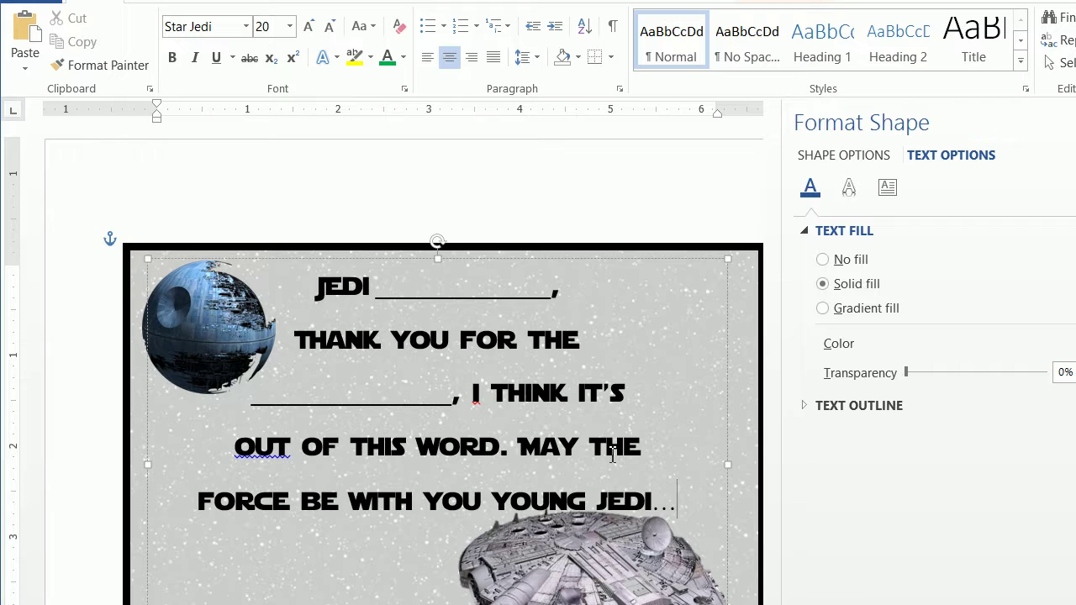
# Step: Remove all the dots after "Jedi" at the end of the message
pyautogui.write('.')
pyautogui.scroll(-1, 631, 442)
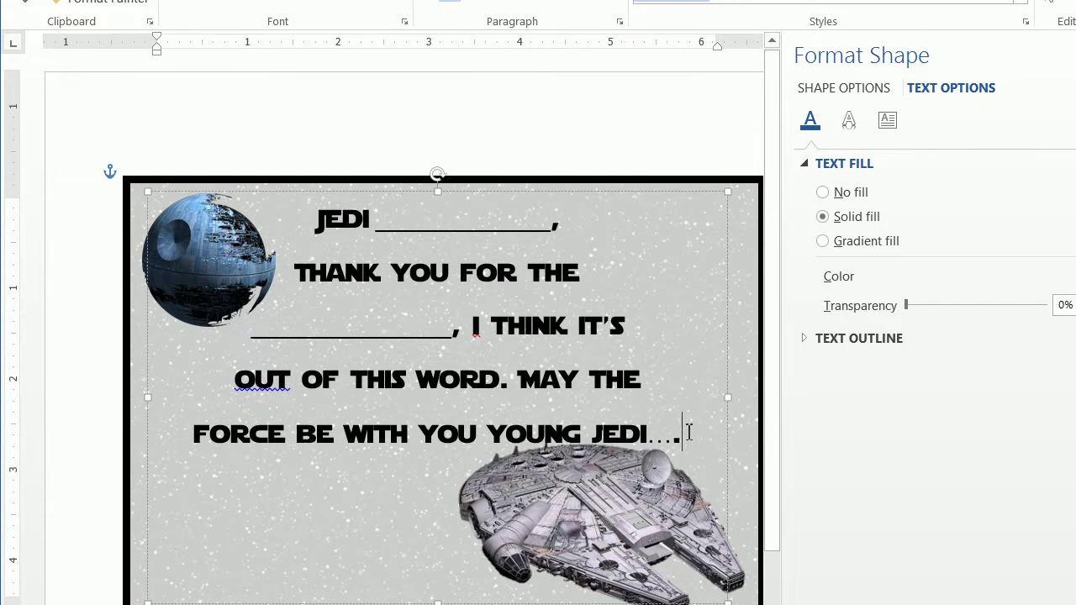
pyautogui.press('BackSpace')
pyautogui.press('BackSpace')
pyautogui.press('BackSpace')
pyautogui.press('BackSpace')
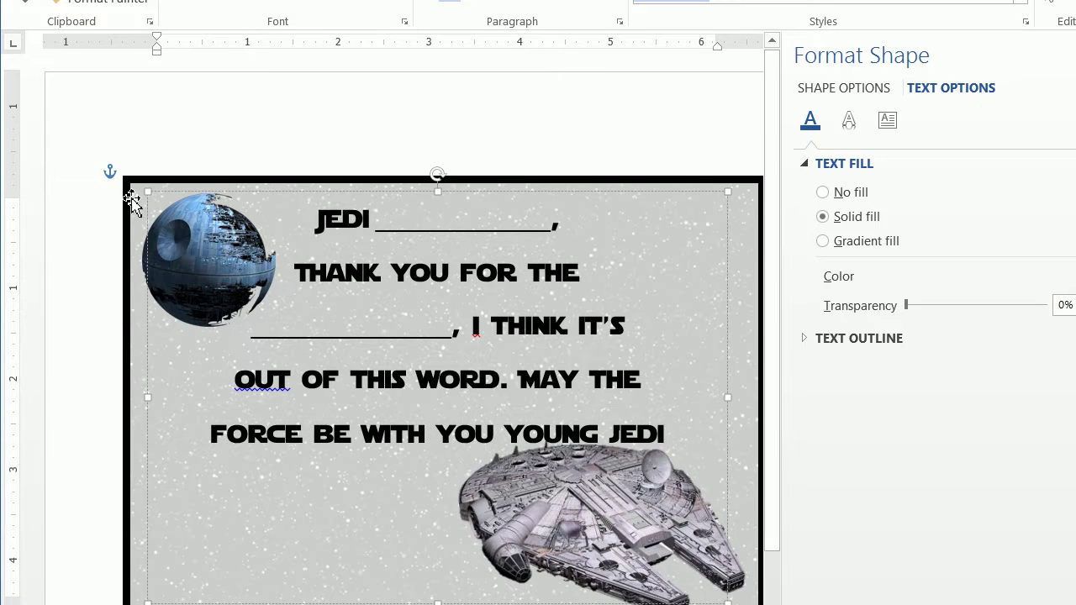
# Step: Enter an ellipsis after "Jedi" and try to set its font to Star Jedi
pyautogui.click(245, 76)
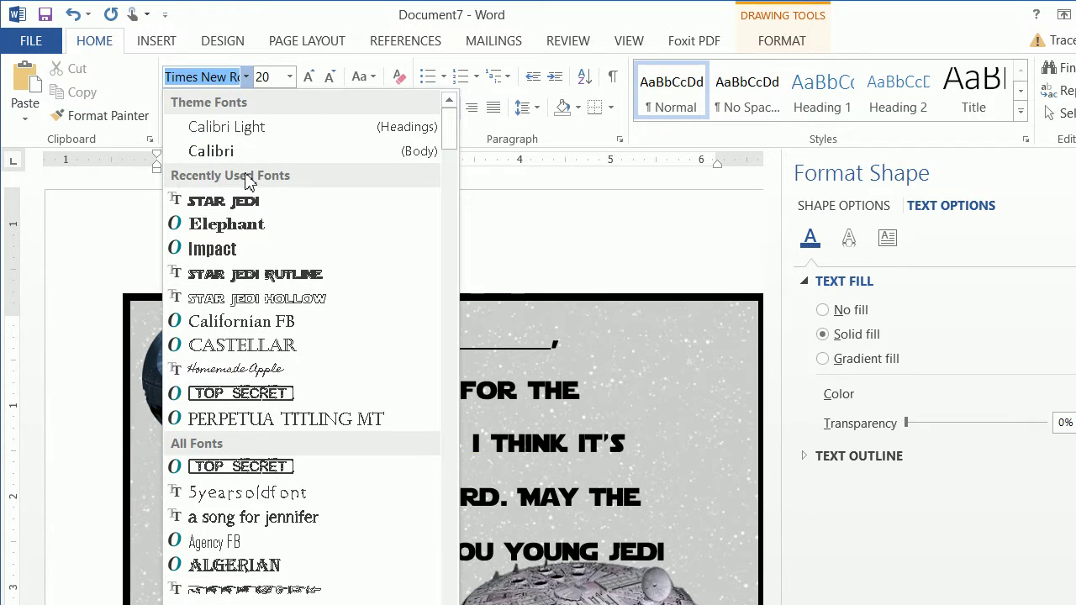
pyautogui.click(248, 200)
pyautogui.write('...')
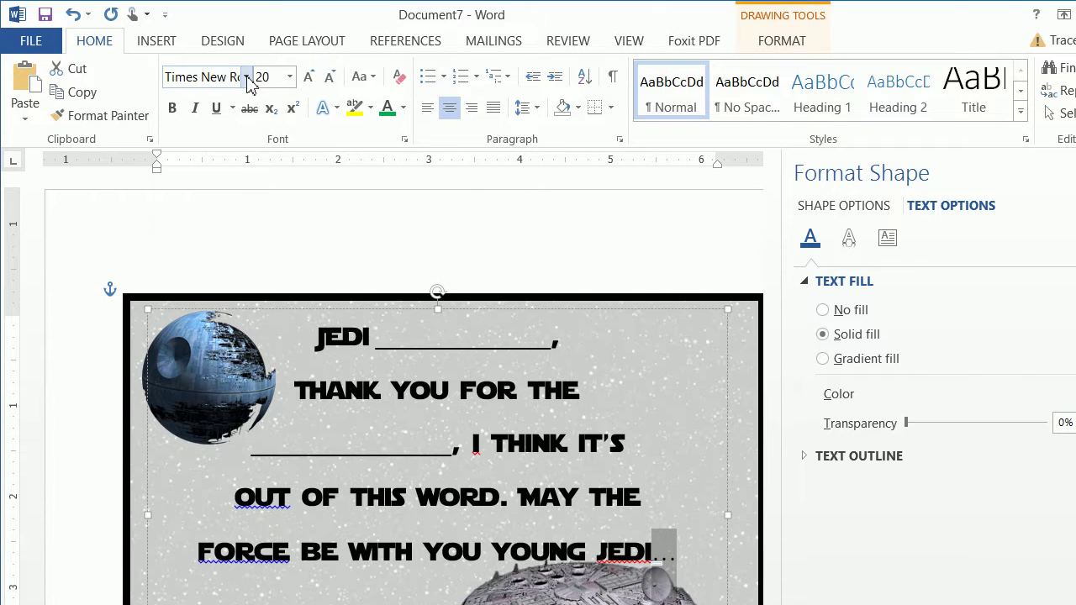
pyautogui.click(247, 77)
pyautogui.press('Escape')
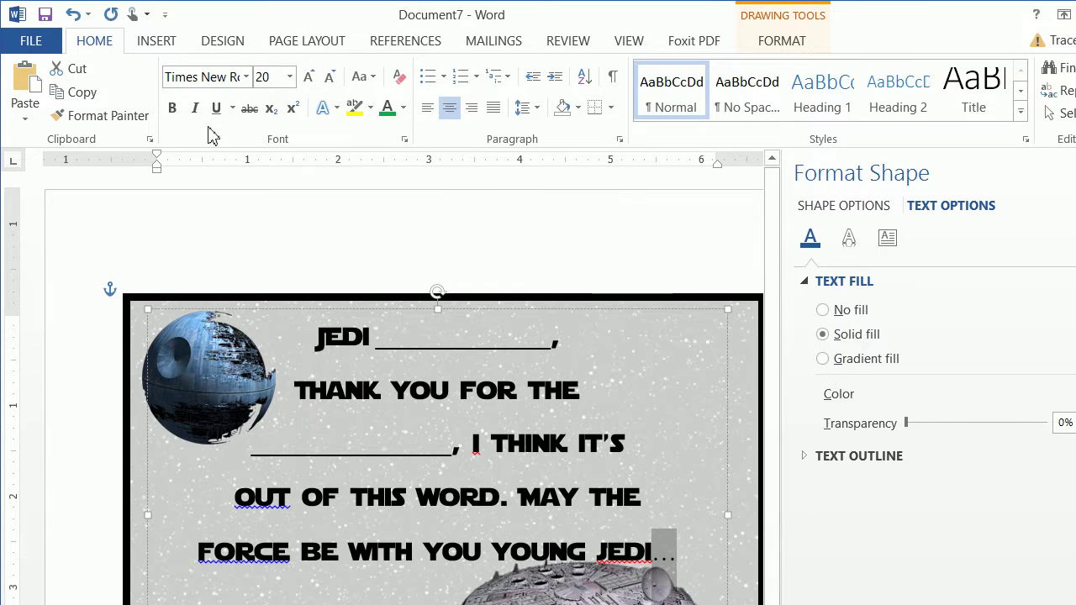
pyautogui.click(245, 78)
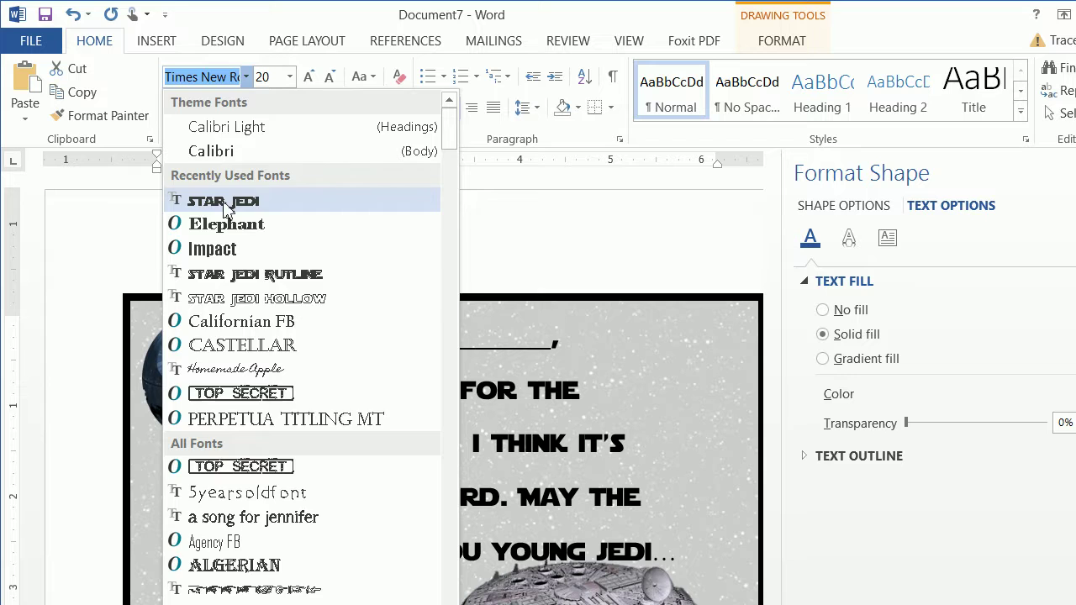
pyautogui.press('Escape')
pyautogui.click(652, 551)
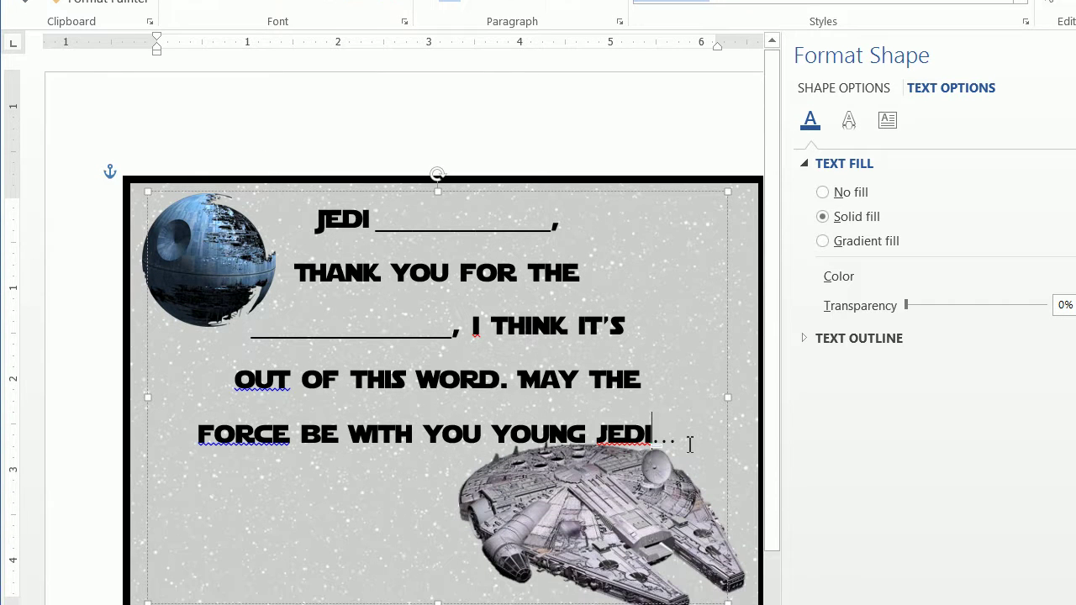
# Step: Insert a dot directly after "Jedi" and try to apply the Star Jedi font to all the trailing dots
pyautogui.write('...')
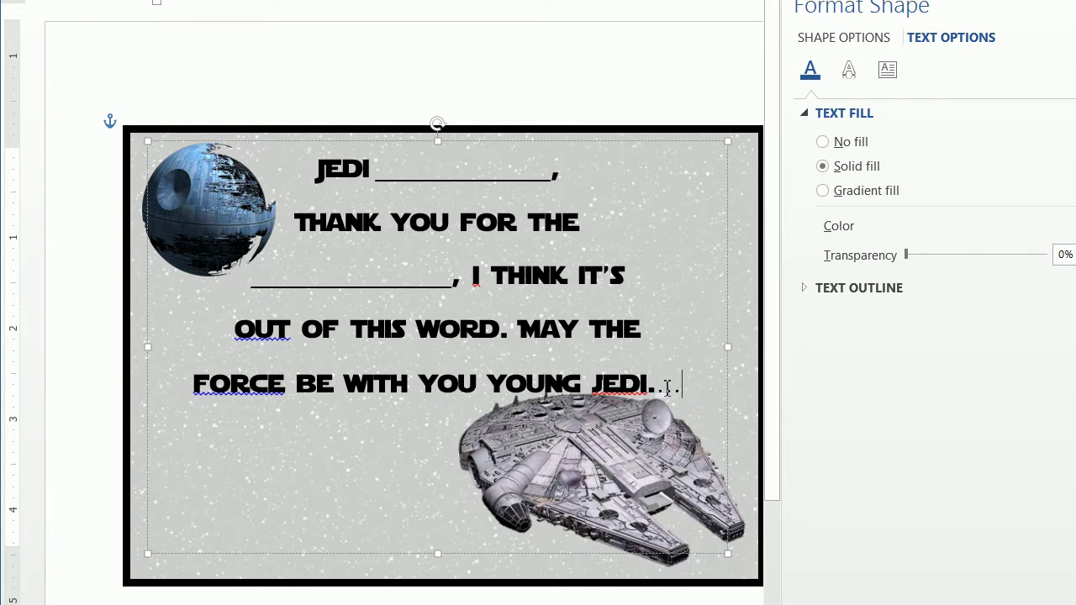
pyautogui.doubleClick(666, 387)
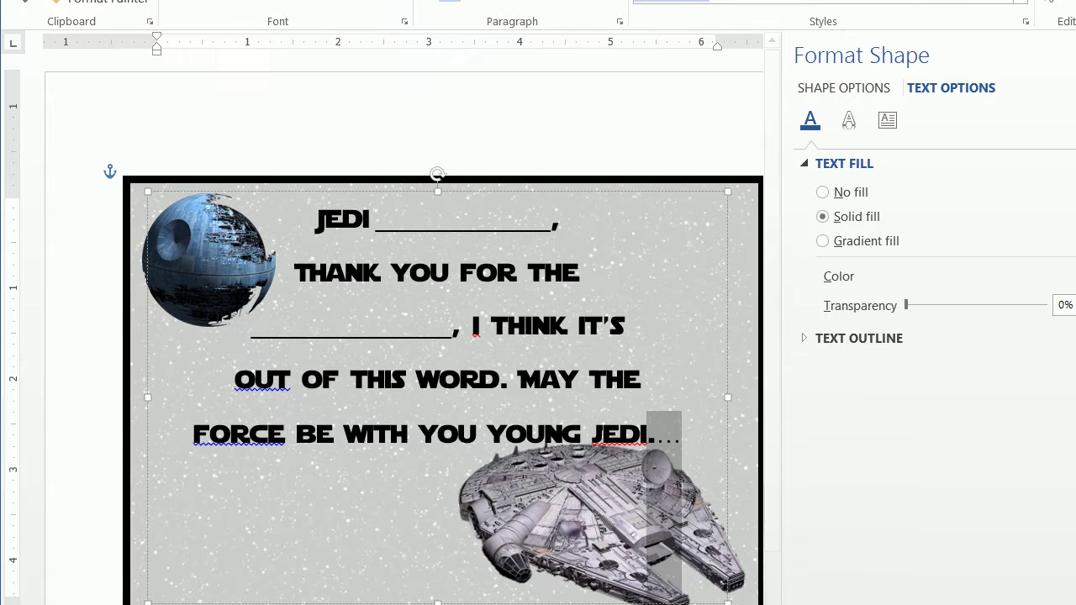
pyautogui.click(245, 60)
pyautogui.click(223, 181)
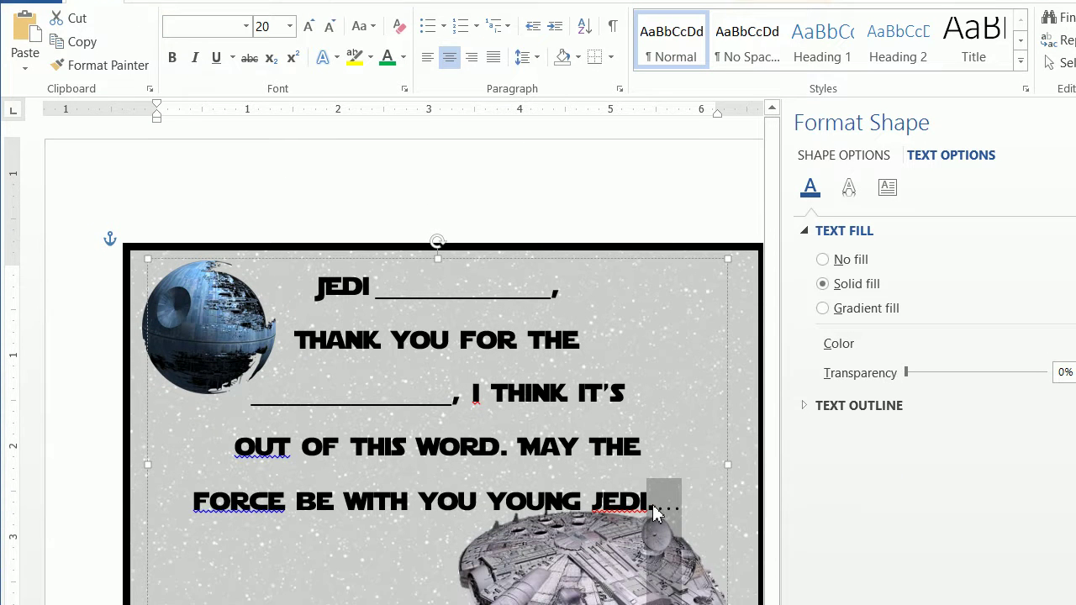
# Step: End the message with three Star Jedi dots directly after "Jedi" and delete the leftover dots in the other font
pyautogui.click(660, 498)
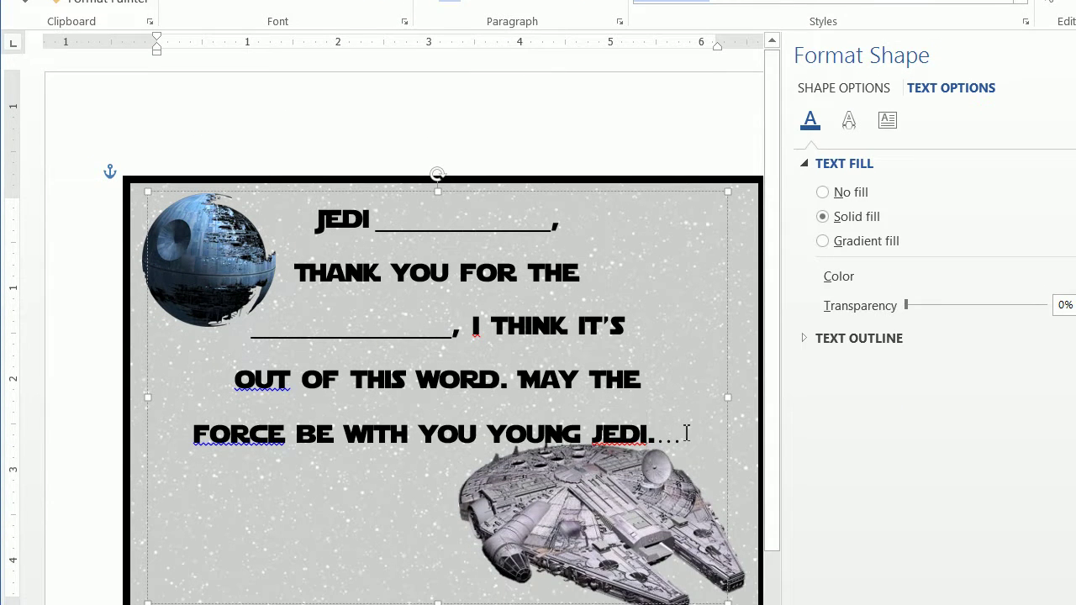
pyautogui.write('...')
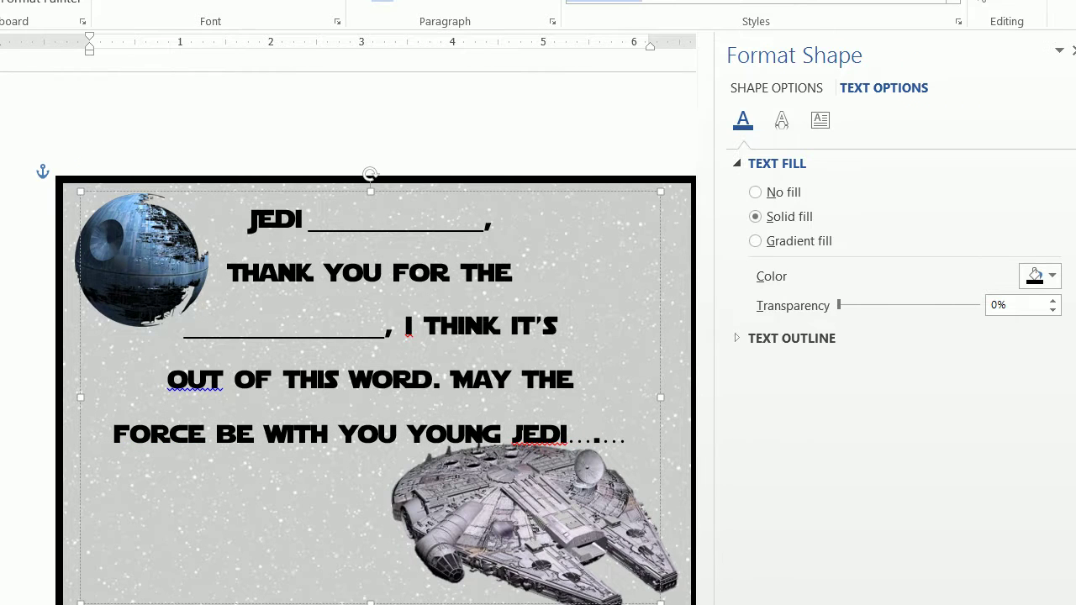
pyautogui.press('BackSpace')
pyautogui.press('BackSpace')
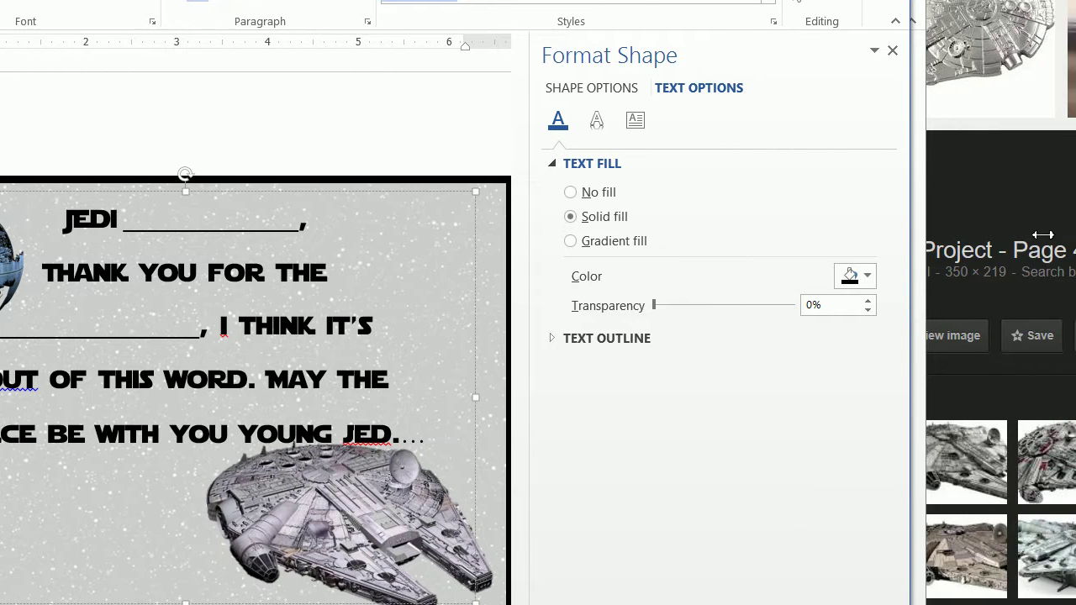
pyautogui.write('I')
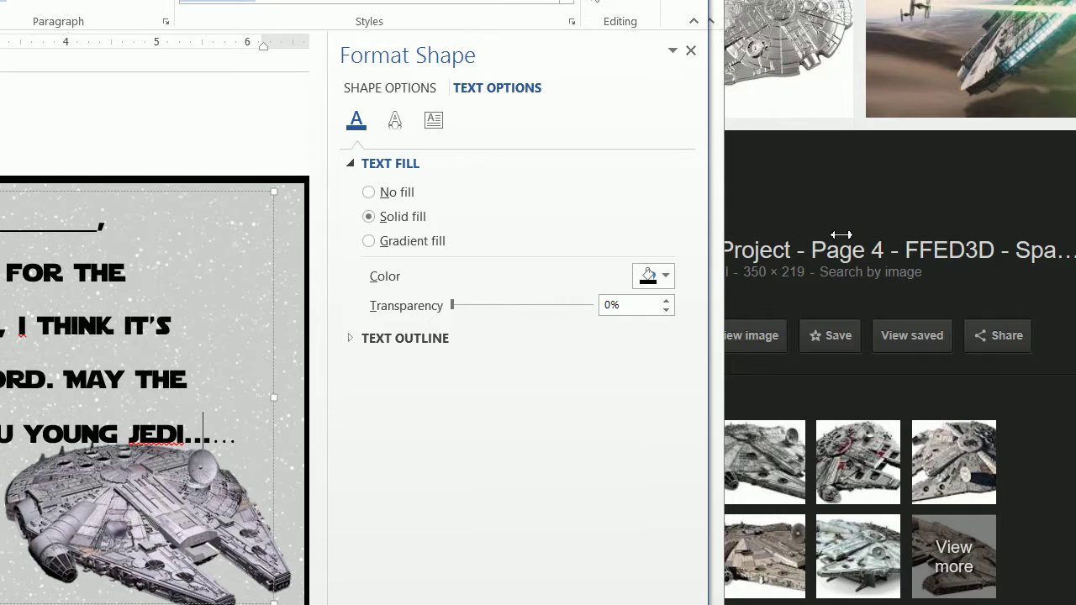
pyautogui.press('Right')
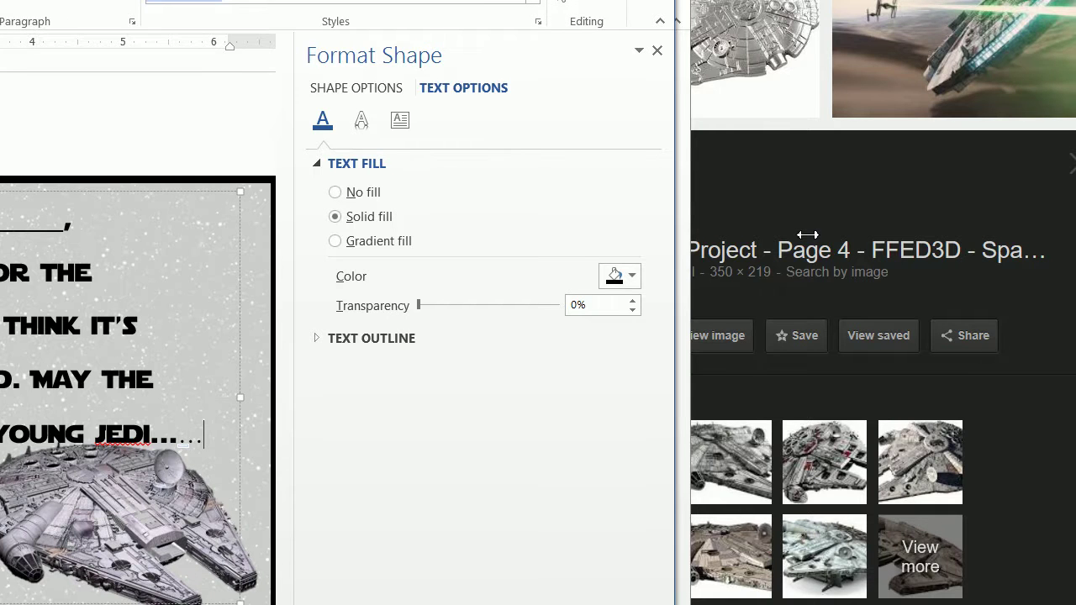
pyautogui.press('Delete')
pyautogui.press('Delete')
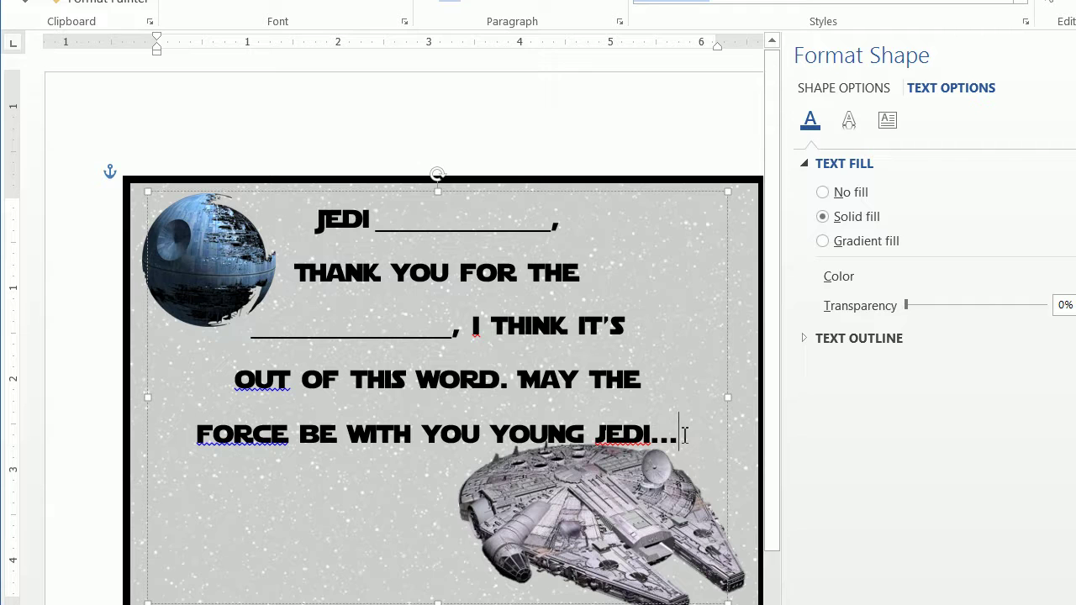
# Step: Apply a Transform warp text effect to the whole message so its lines narrow toward the top and widen toward the bottom
pyautogui.moveTo(591, 420); pyautogui.dragTo(331, 233)
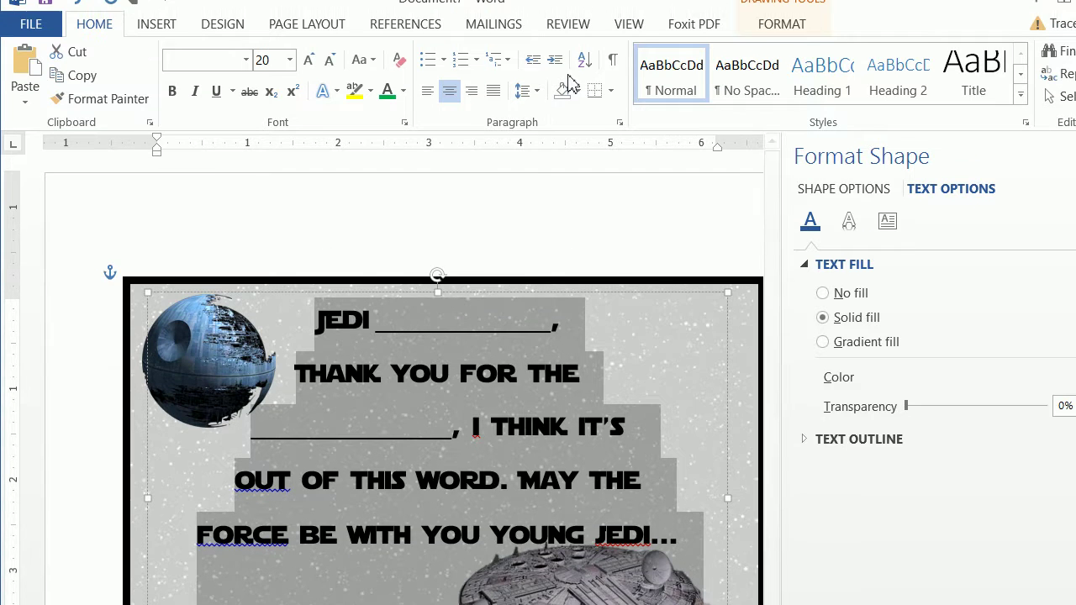
pyautogui.click(779, 43)
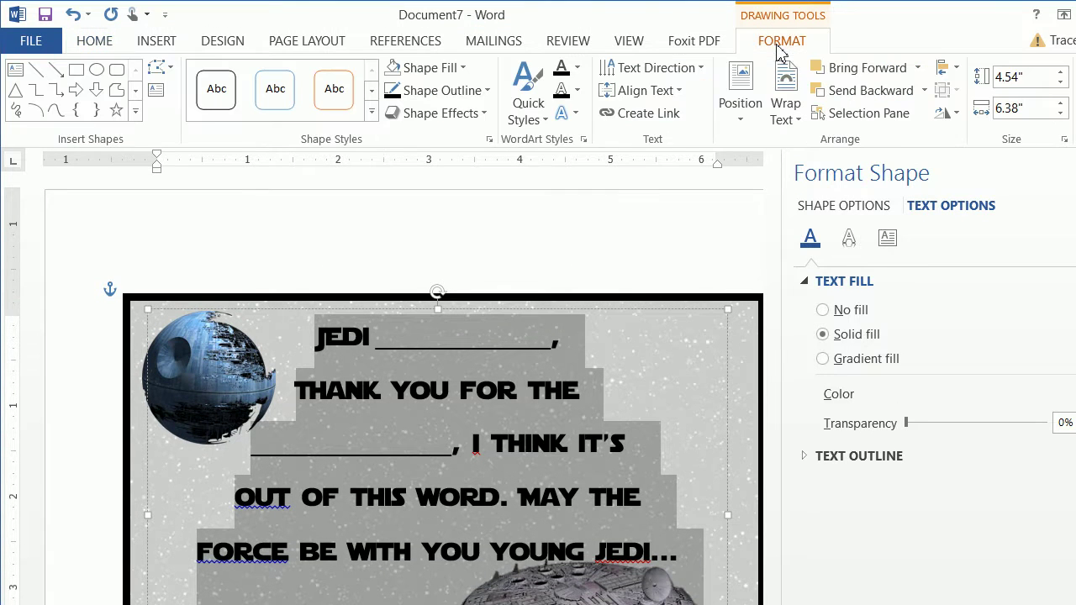
pyautogui.click(576, 113)
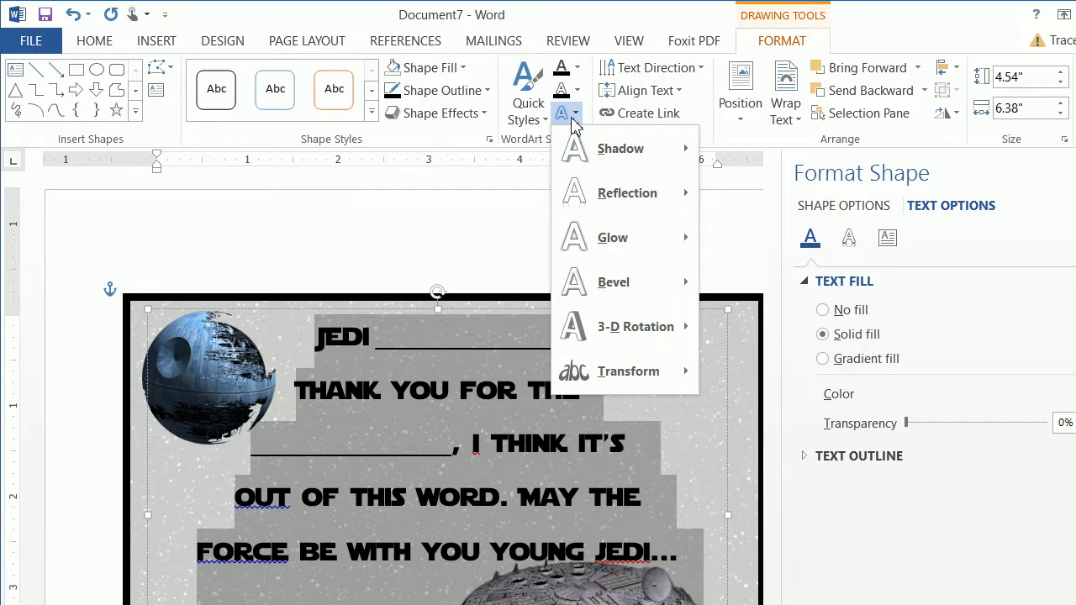
pyautogui.click(573, 123)
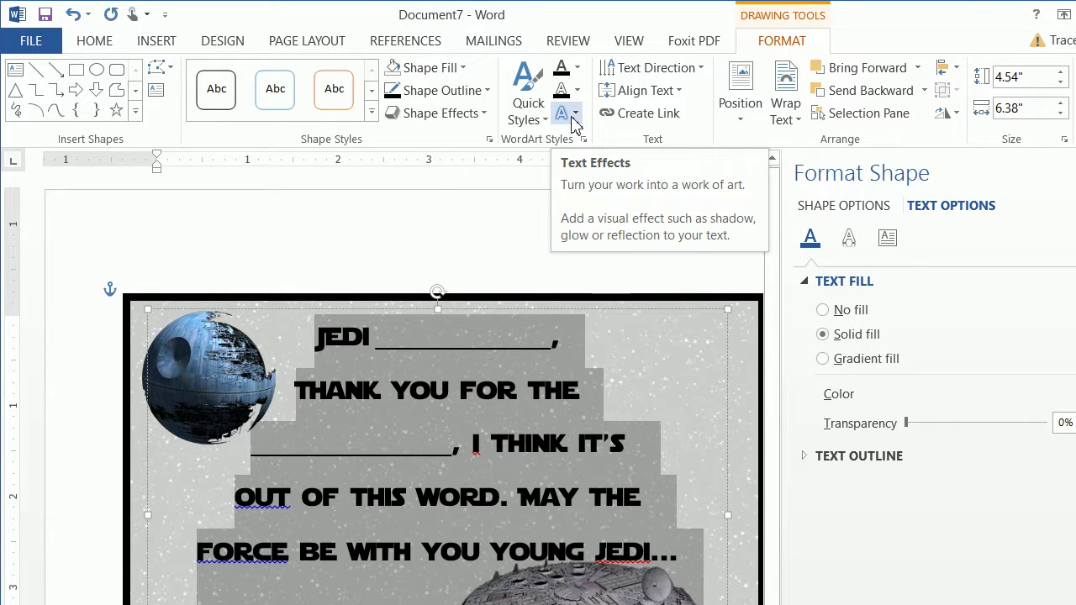
pyautogui.click(573, 123)
pyautogui.moveTo(661, 375)
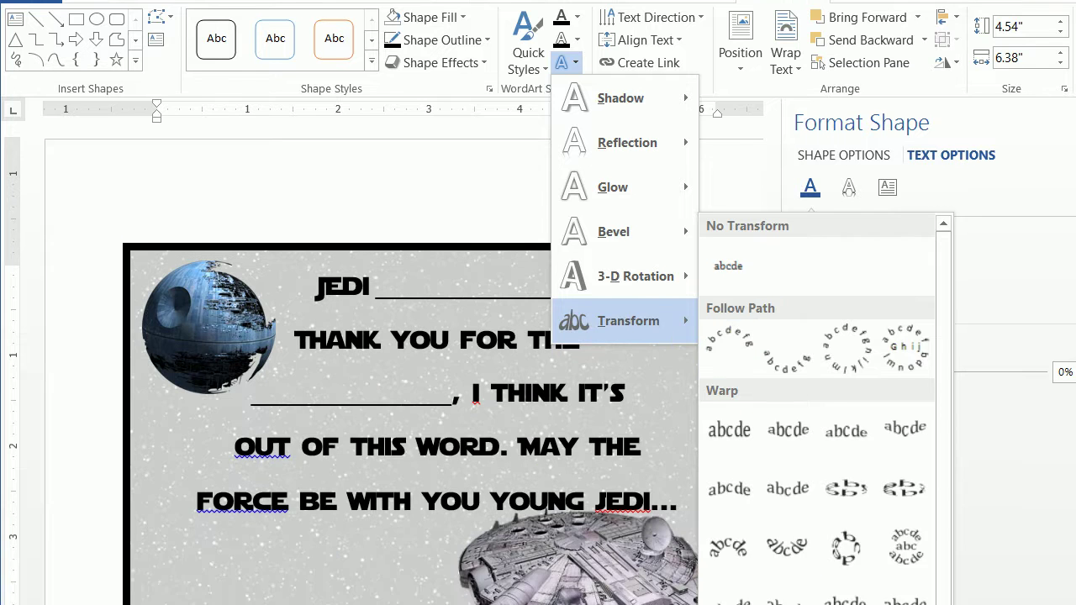
pyautogui.scroll(-2, 738, 504)
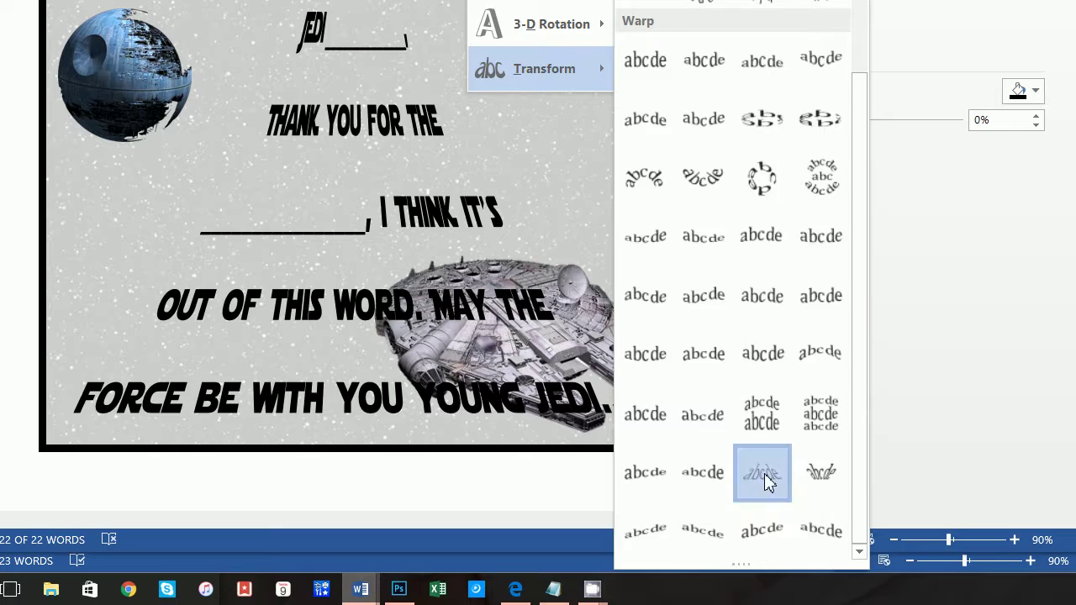
pyautogui.click(765, 477)
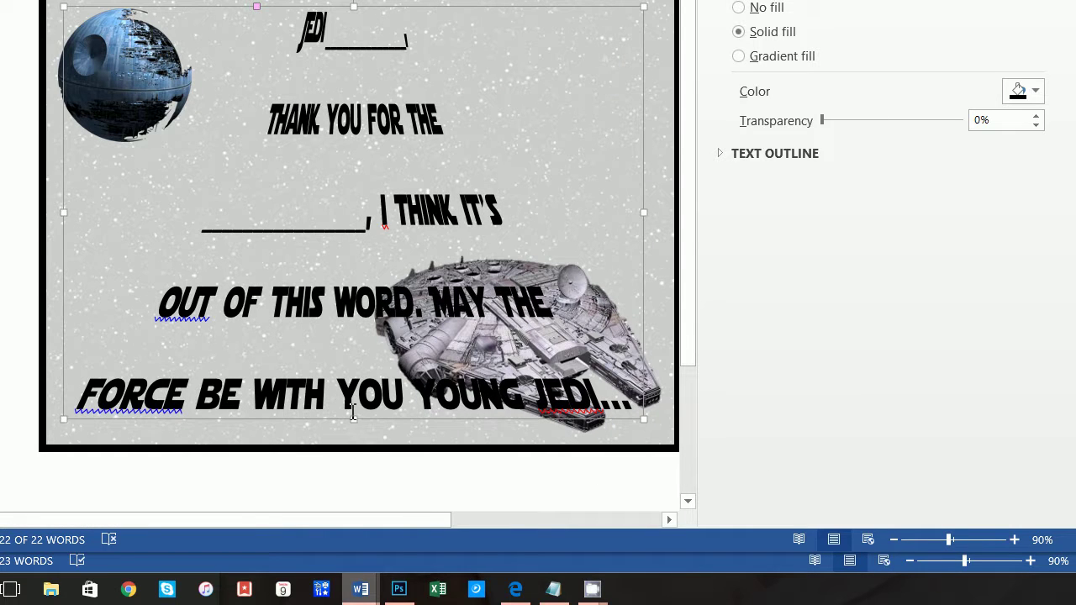
# Step: Shorten the message's text box, widen it to nearly the card's side borders, and slightly reduce the warp's taper
pyautogui.moveTo(354, 423); pyautogui.dragTo(353, 296)
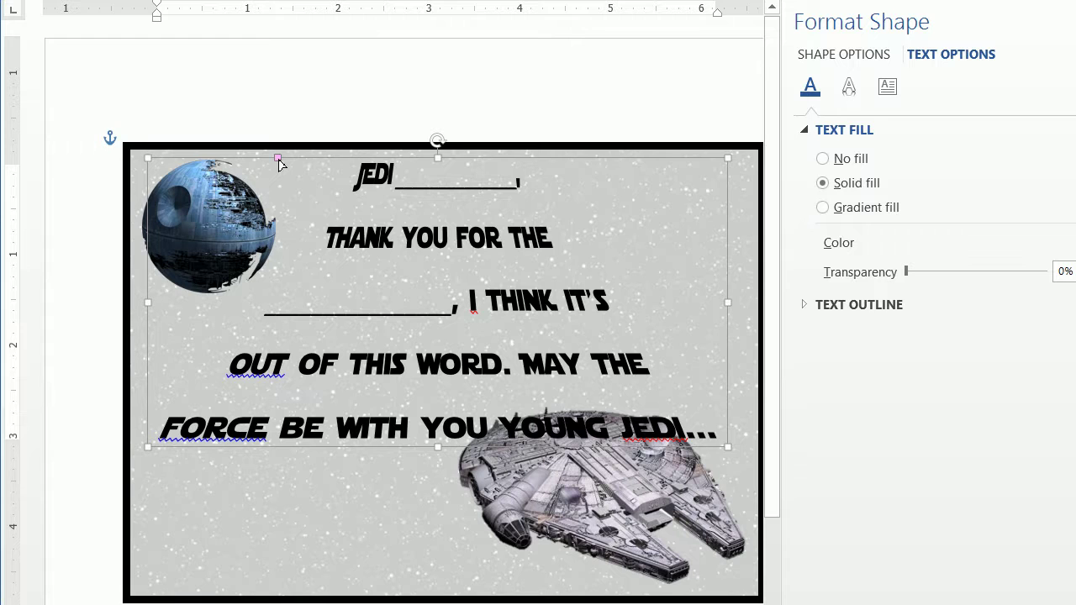
pyautogui.moveTo(280, 165); pyautogui.dragTo(267, 165)
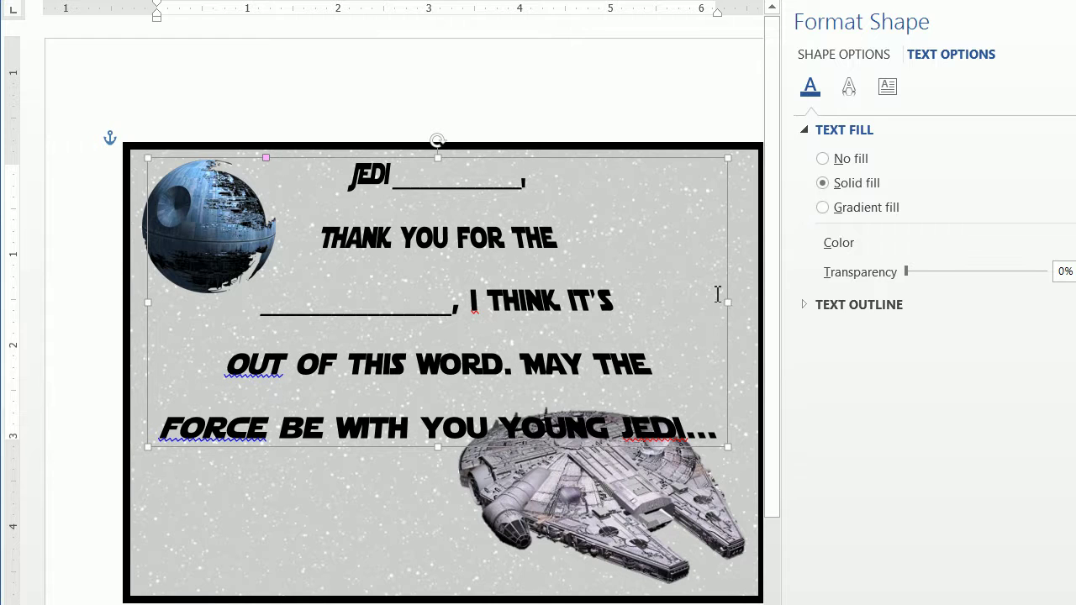
pyautogui.moveTo(727, 303); pyautogui.dragTo(459, 300)
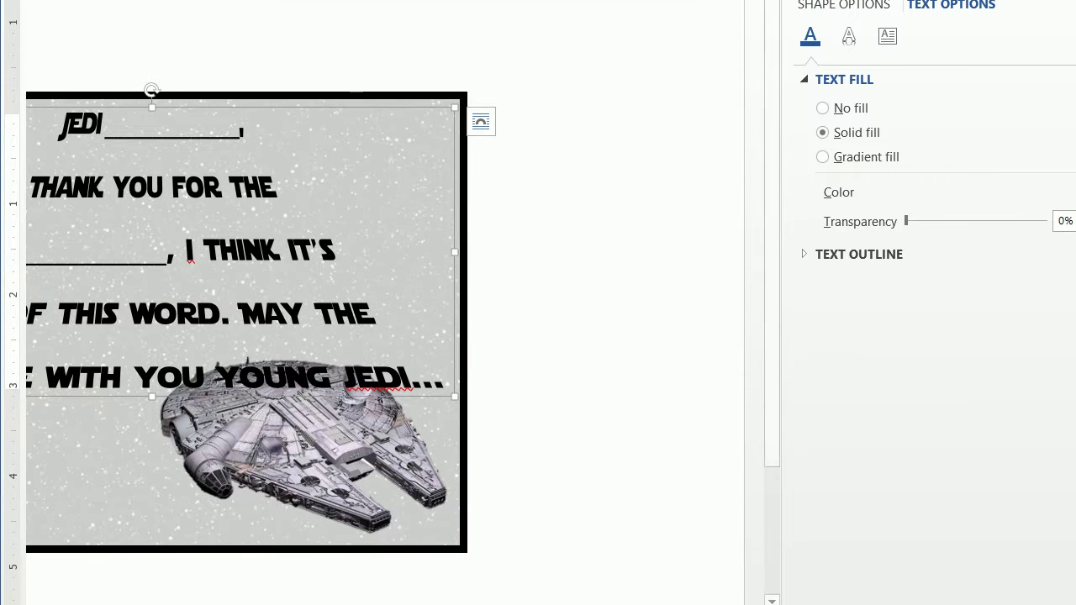
pyautogui.click(201, 551)
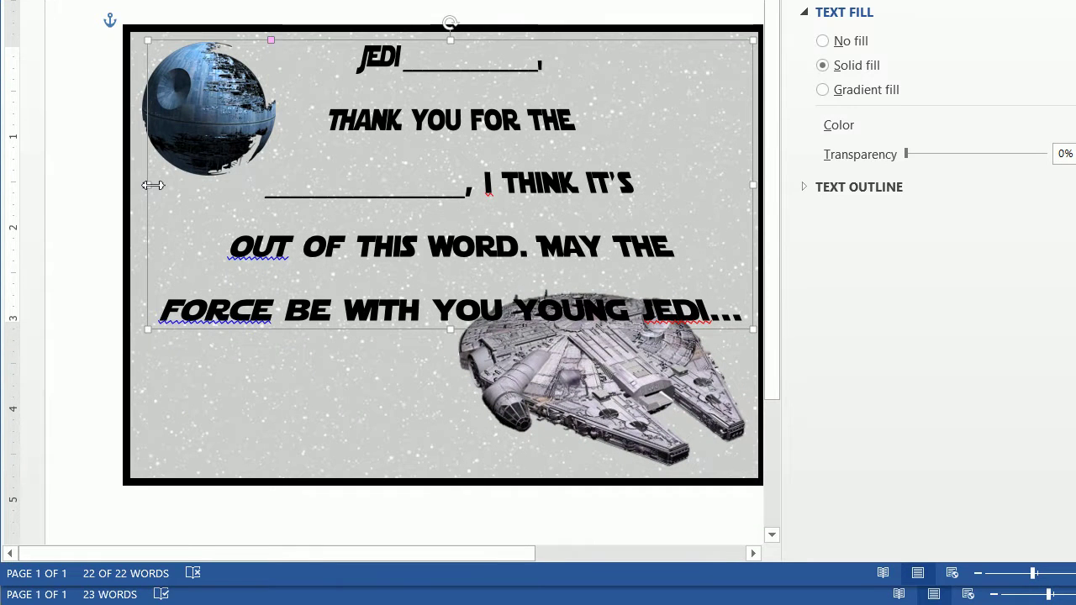
pyautogui.moveTo(153, 185); pyautogui.dragTo(137, 185)
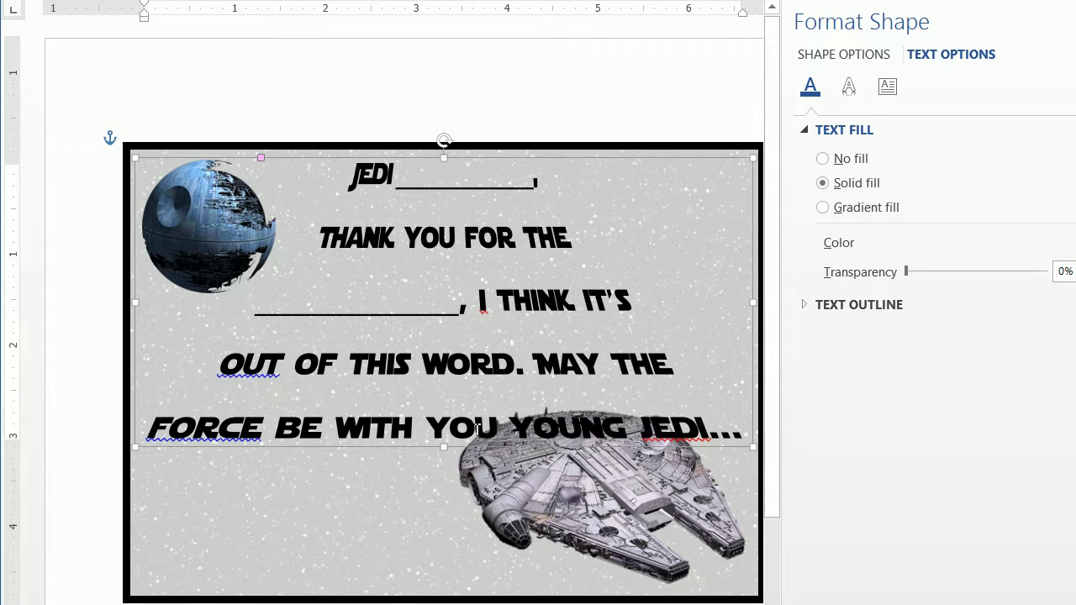
# Step: Color the words "out of this word" in the message yellow and give them a black text outline
pyautogui.moveTo(508, 345); pyautogui.dragTo(242, 346)
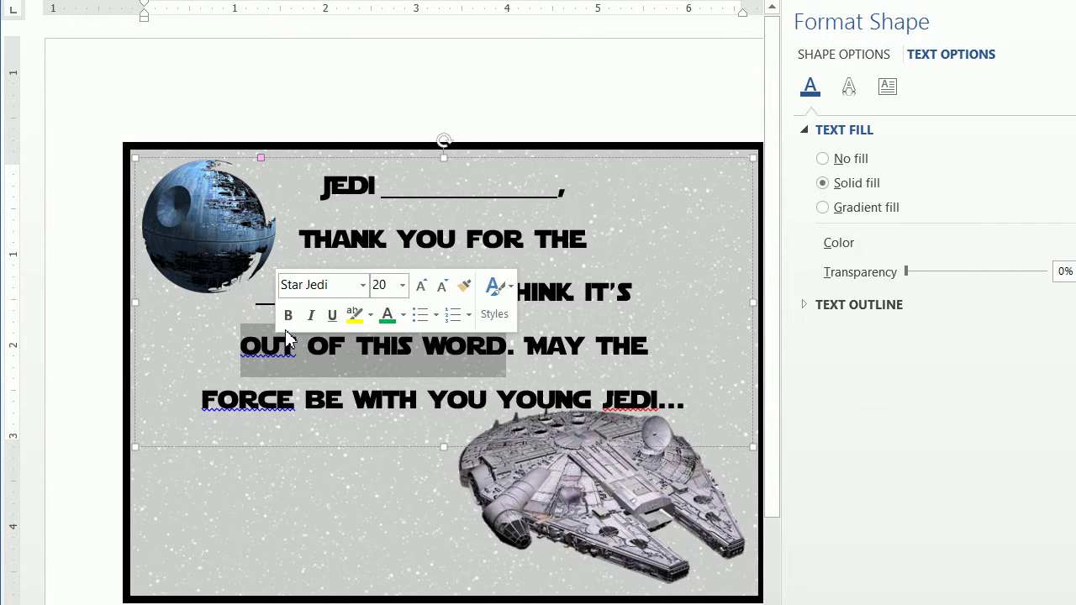
pyautogui.click(94, 40)
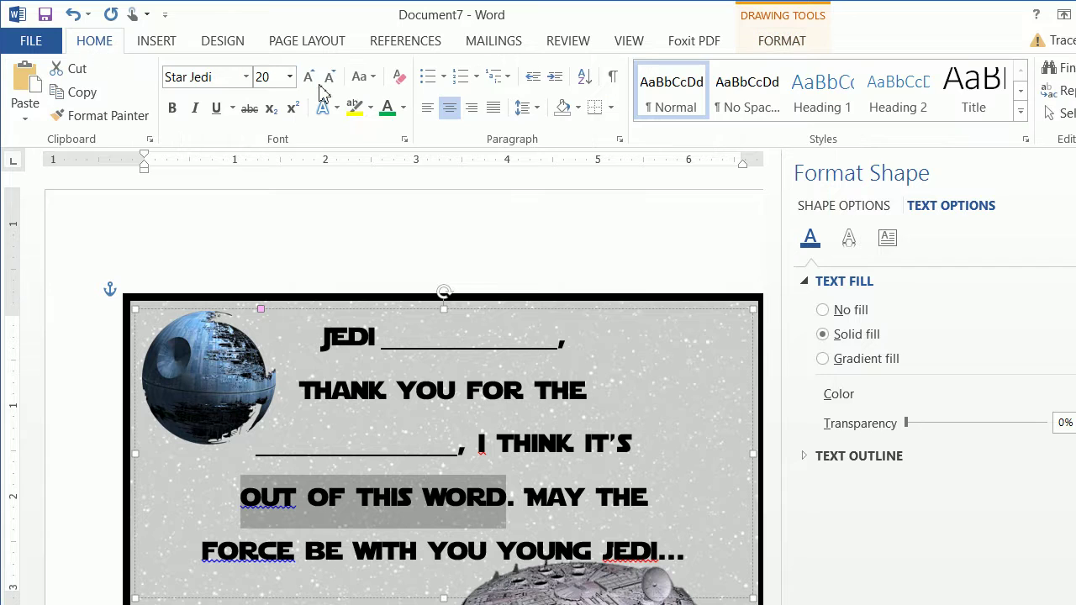
pyautogui.click(404, 108)
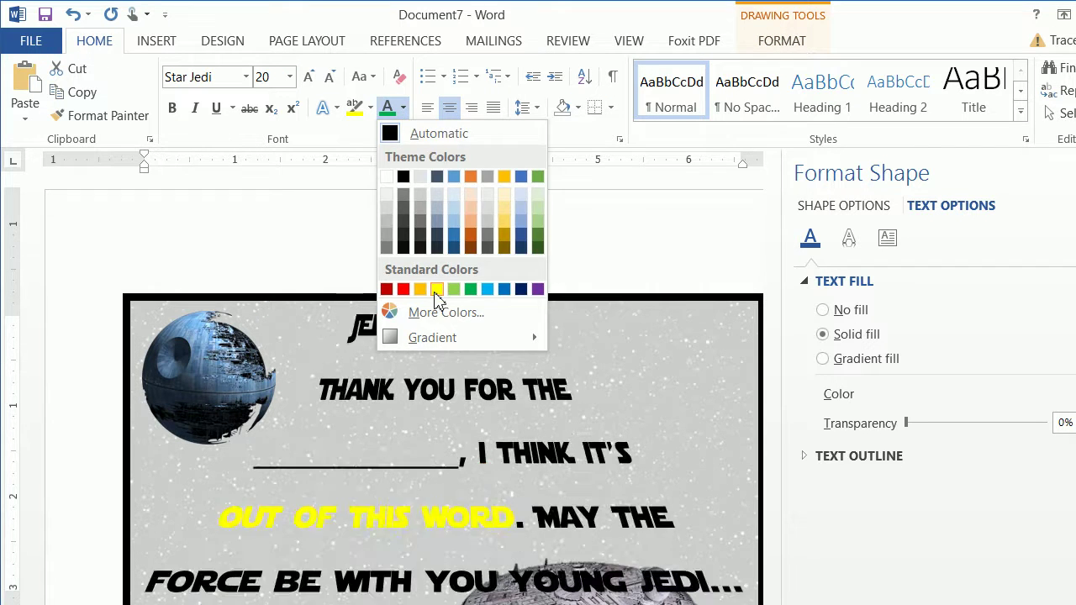
pyautogui.click(437, 286)
pyautogui.click(329, 107)
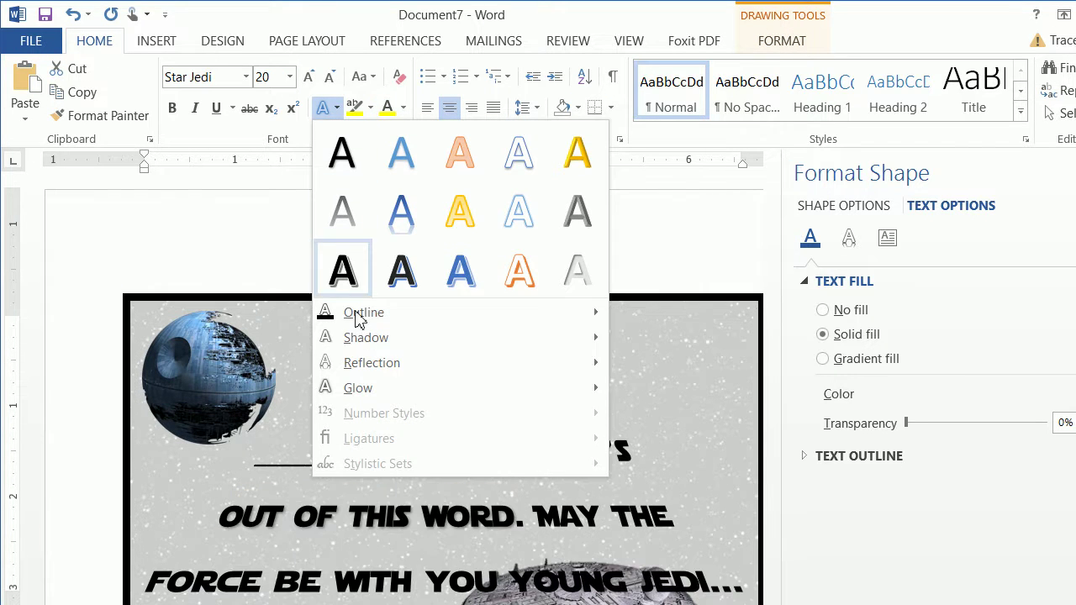
pyautogui.moveTo(488, 322)
pyautogui.click(620, 313)
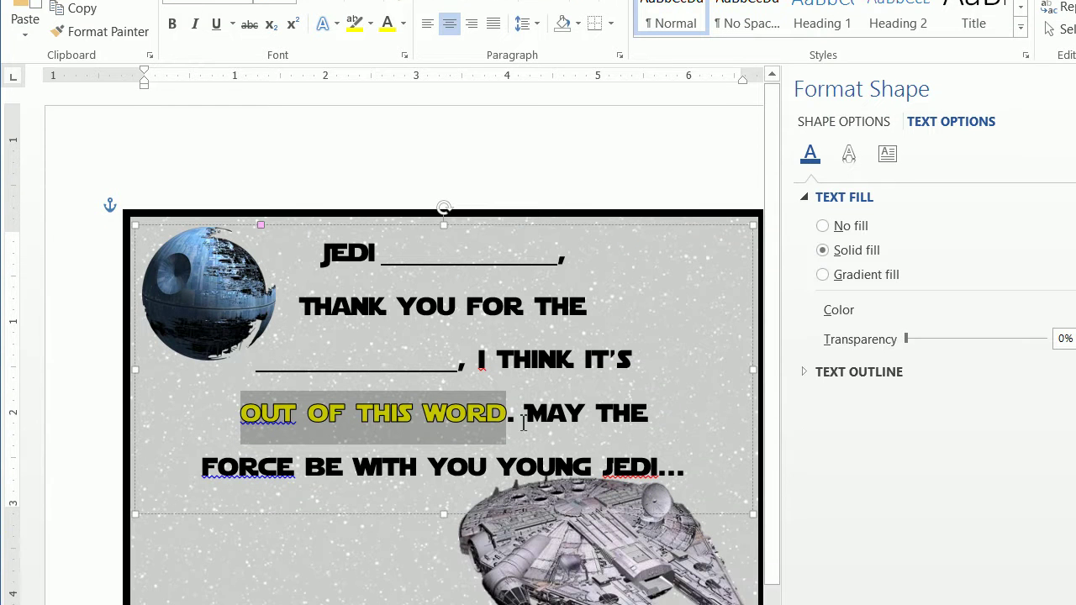
# Step: Correct "word" to "world" in the yellow phrase and leave the text box
pyautogui.click(487, 414)
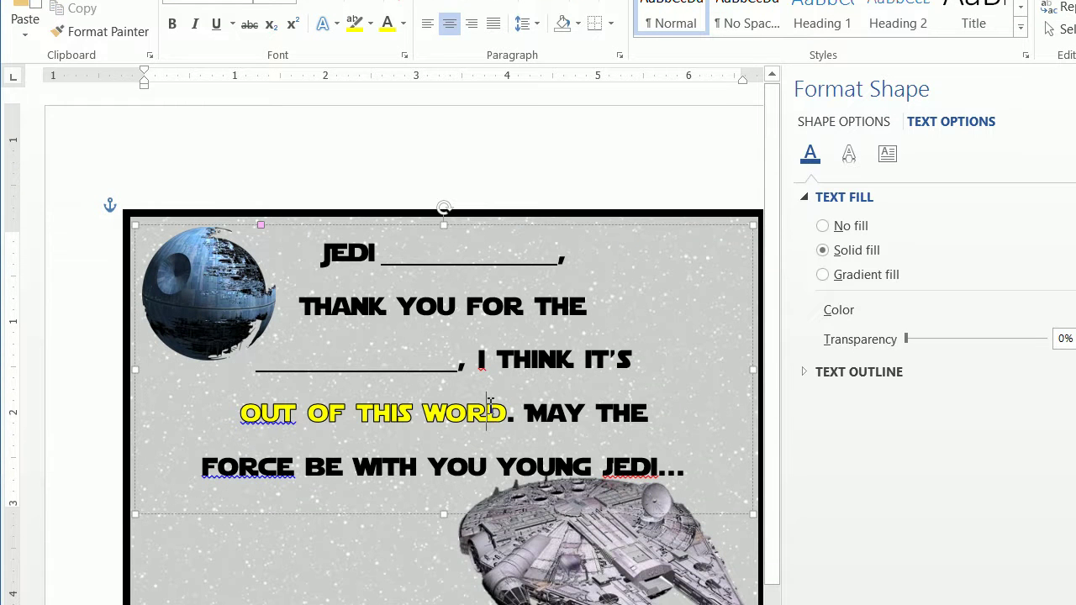
pyautogui.write('L')
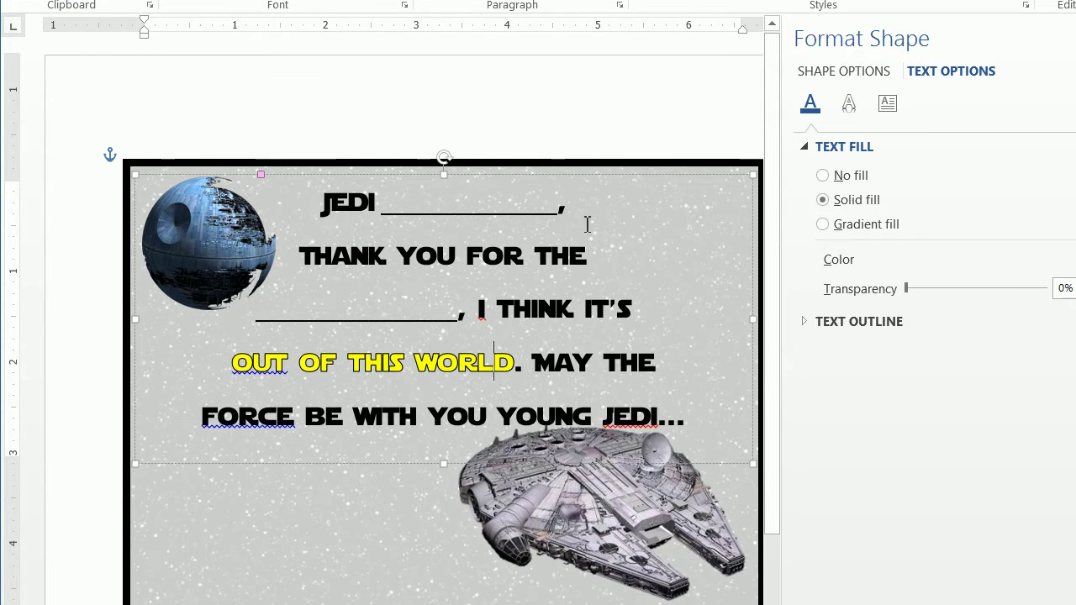
pyautogui.click(569, 135)
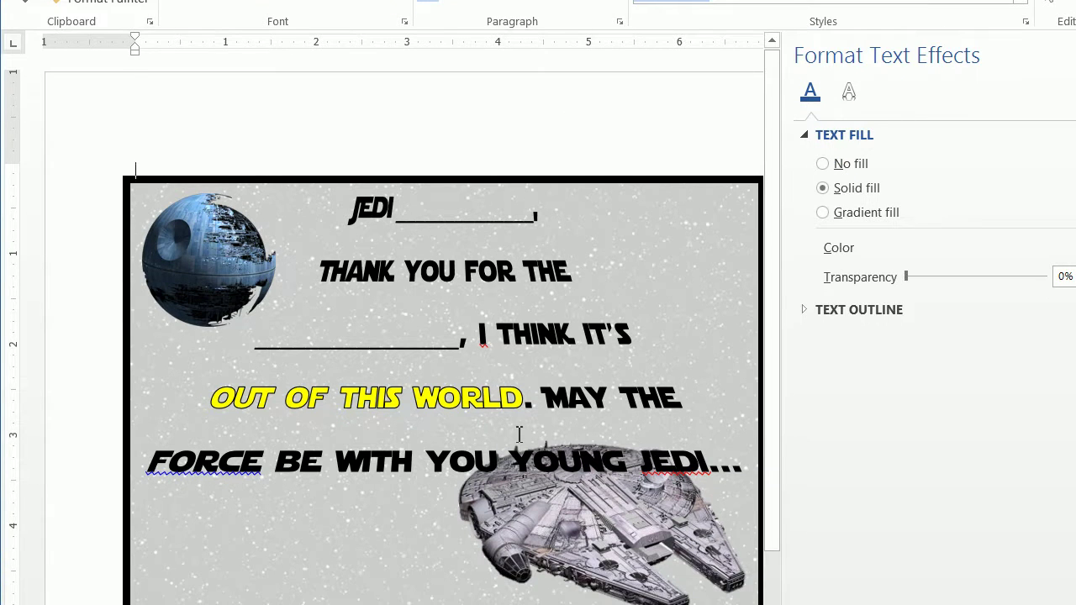